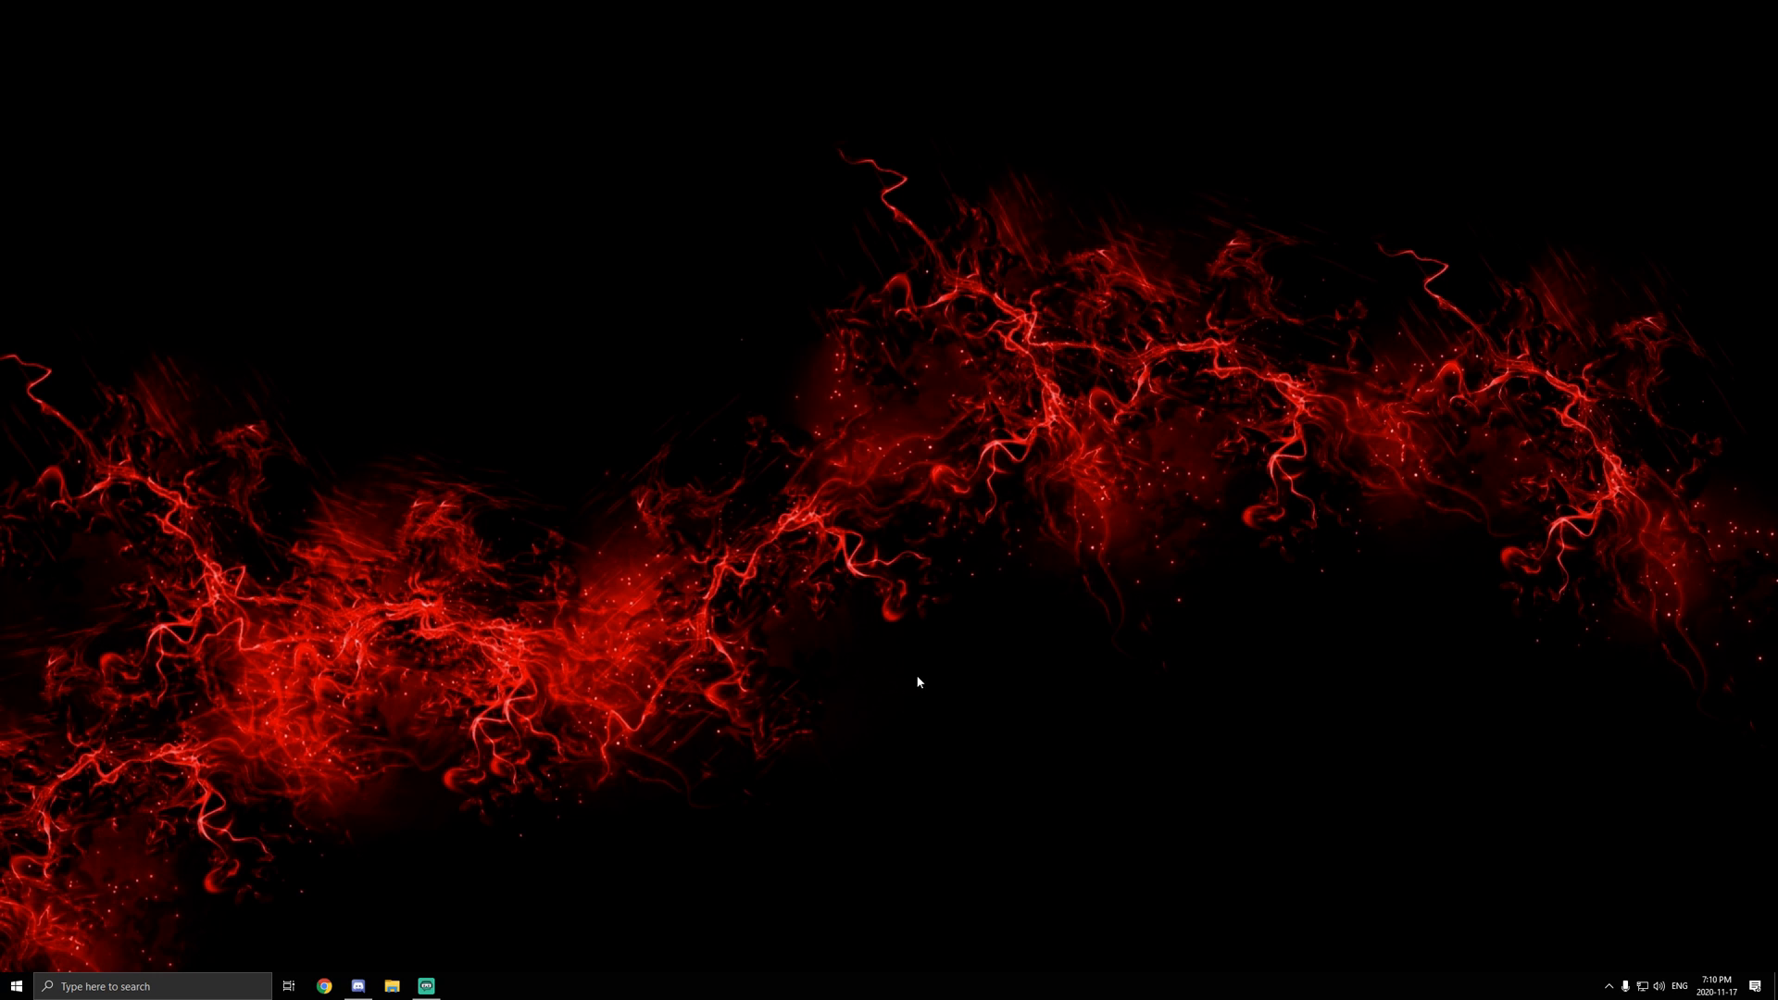
Step: Search %appdata% in Windows Search to open the AppData Roaming folder
click(154, 986)
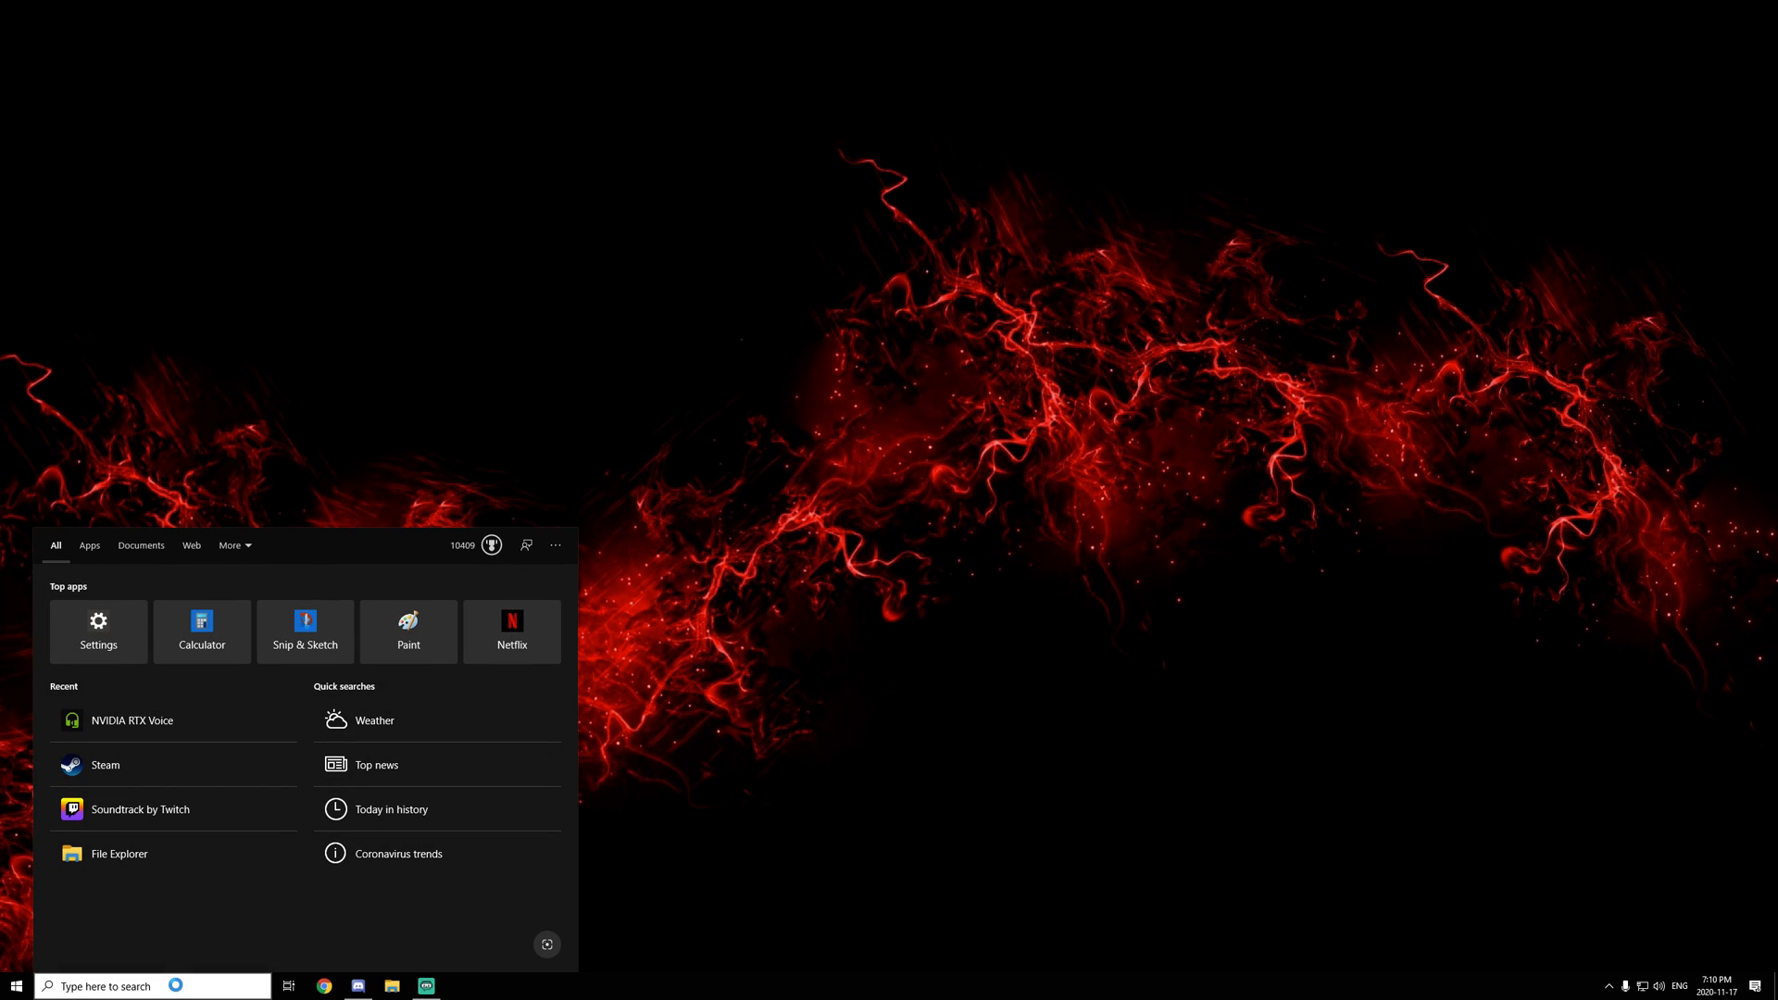
text(%ap)
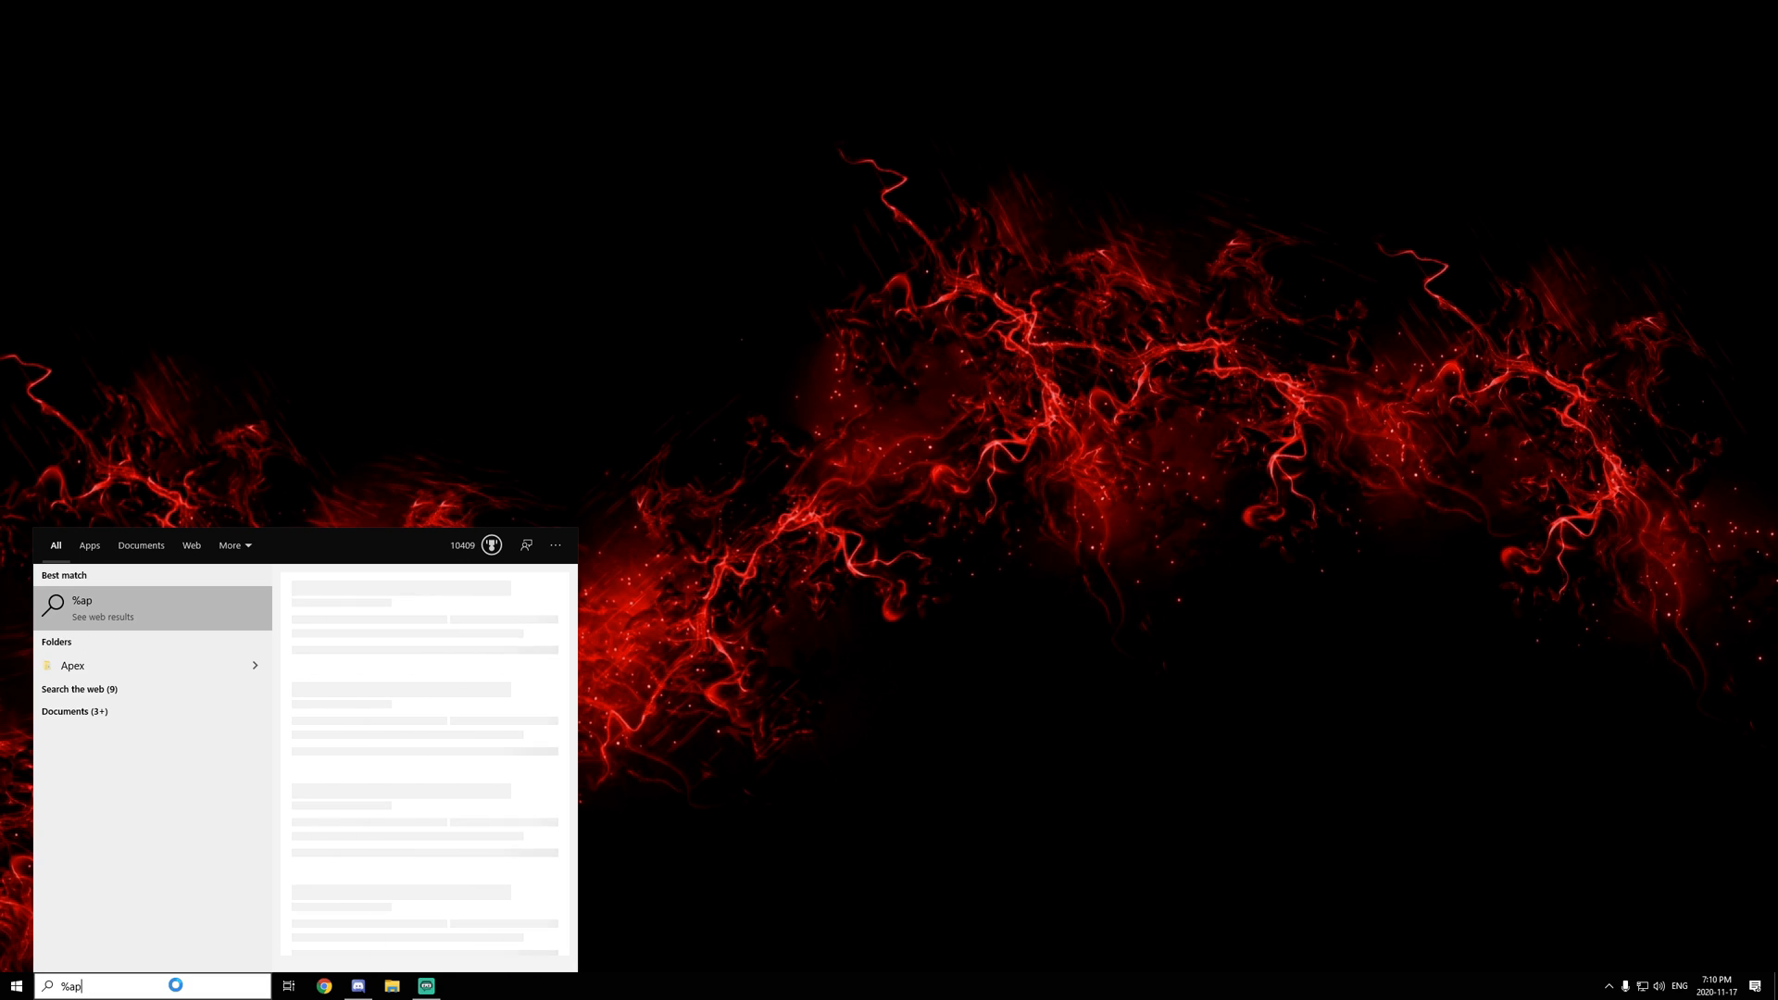
text(pdata)
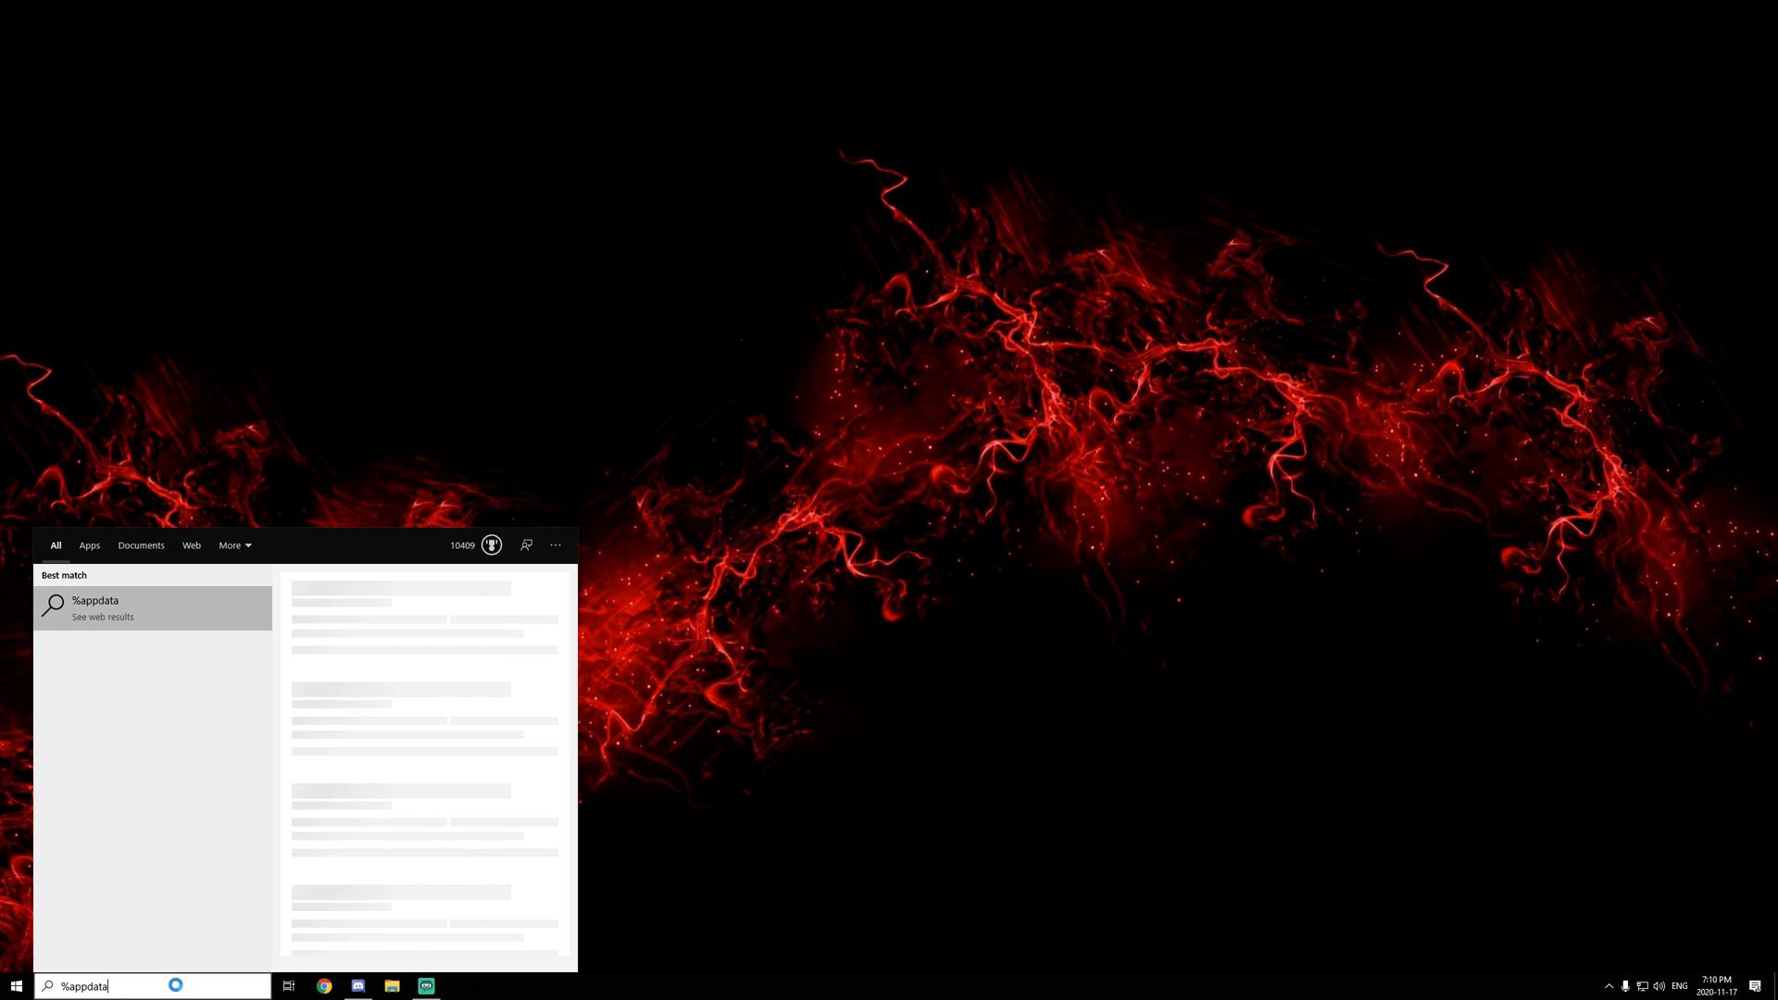
text(%)
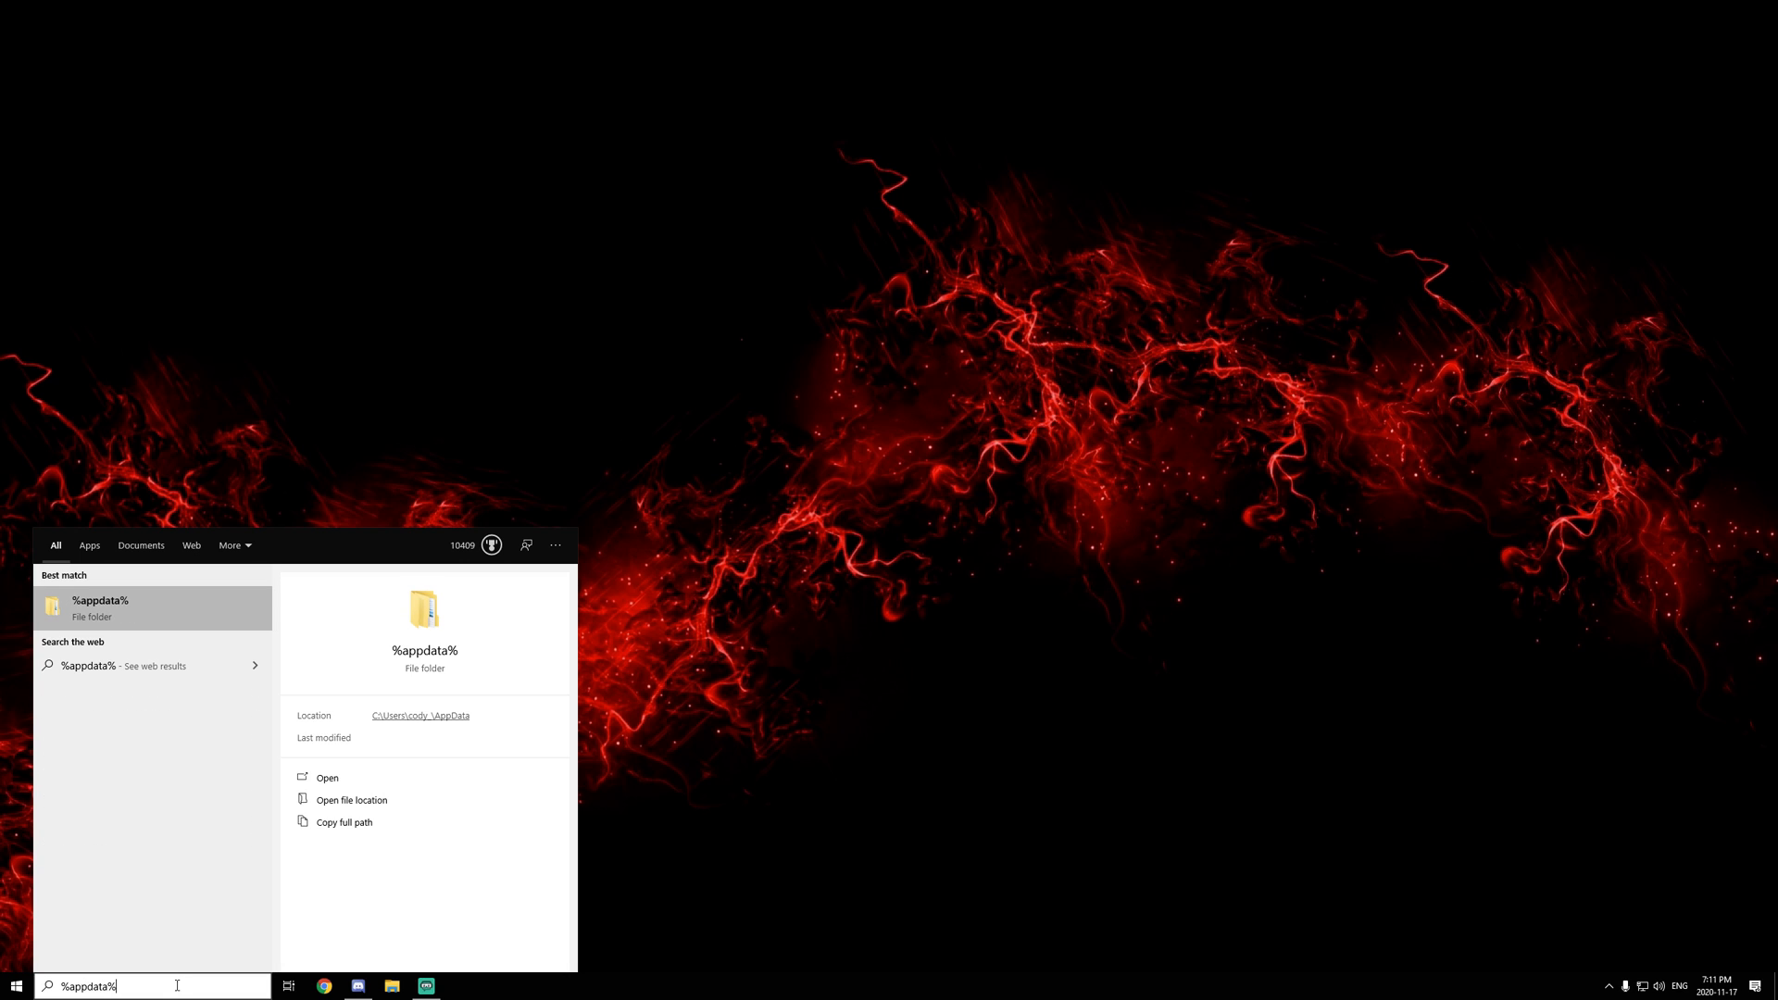
click(152, 606)
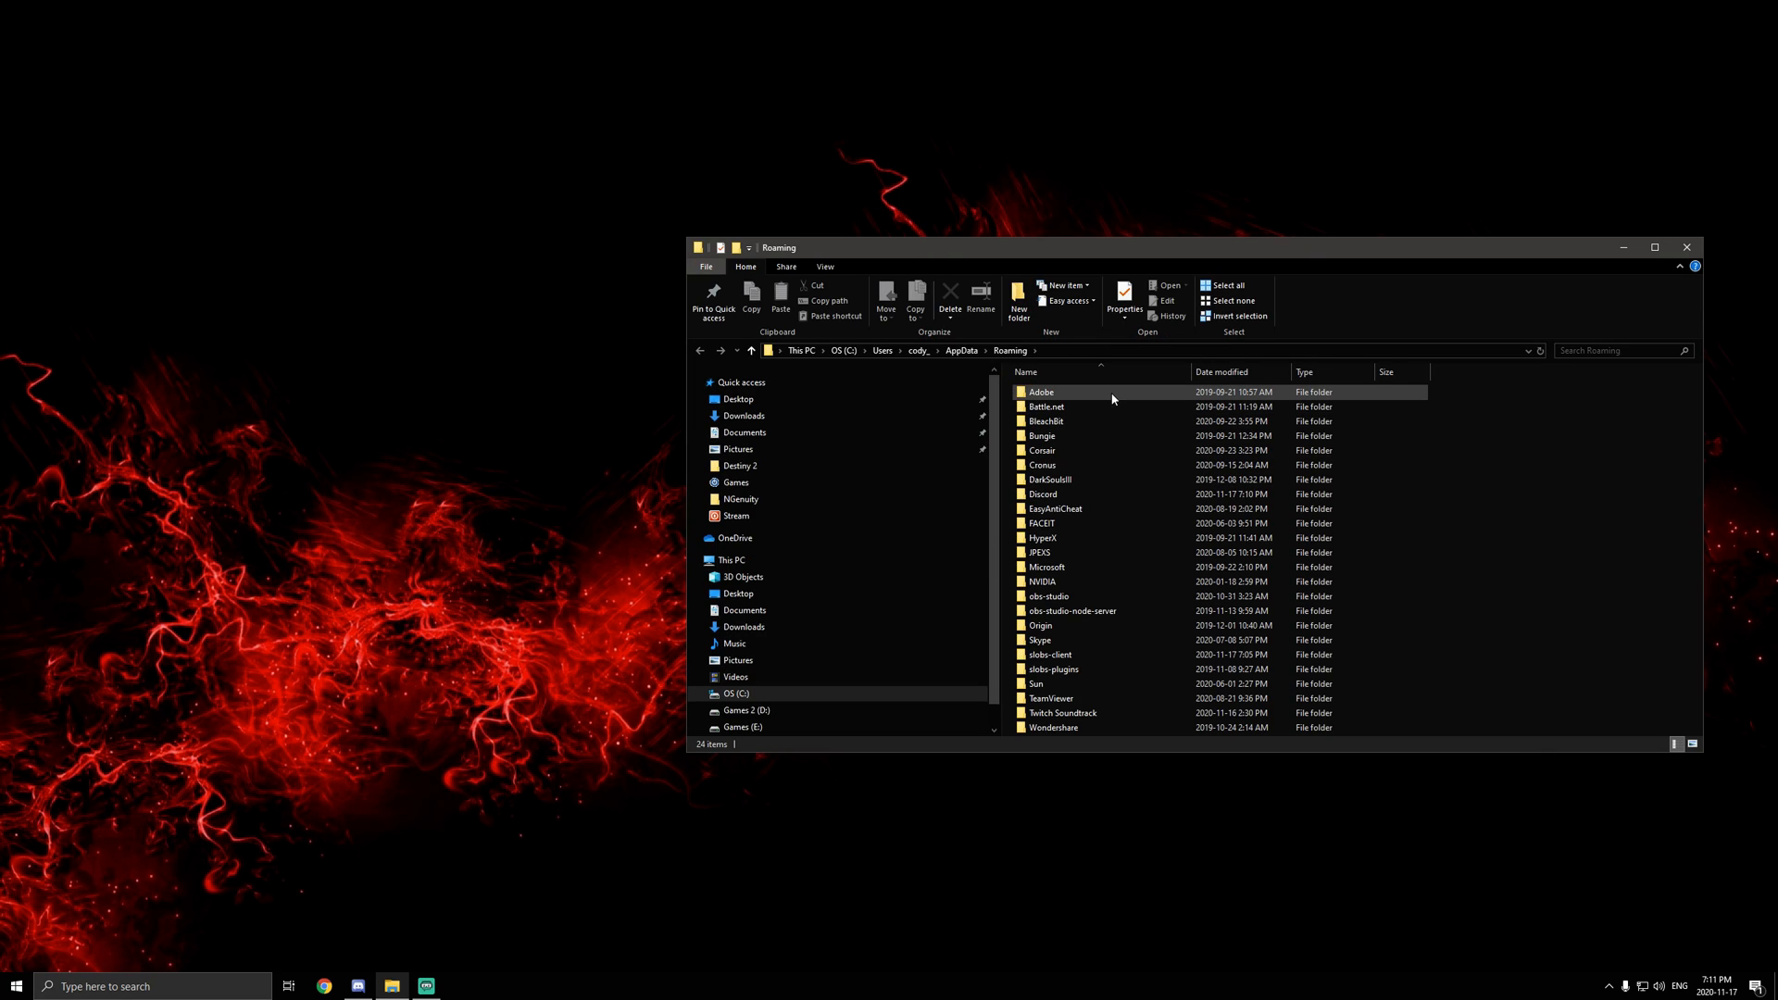
Step: Navigate into Bungie\DestinyPC\prefs and maximize the Explorer window
double_click(1094, 439)
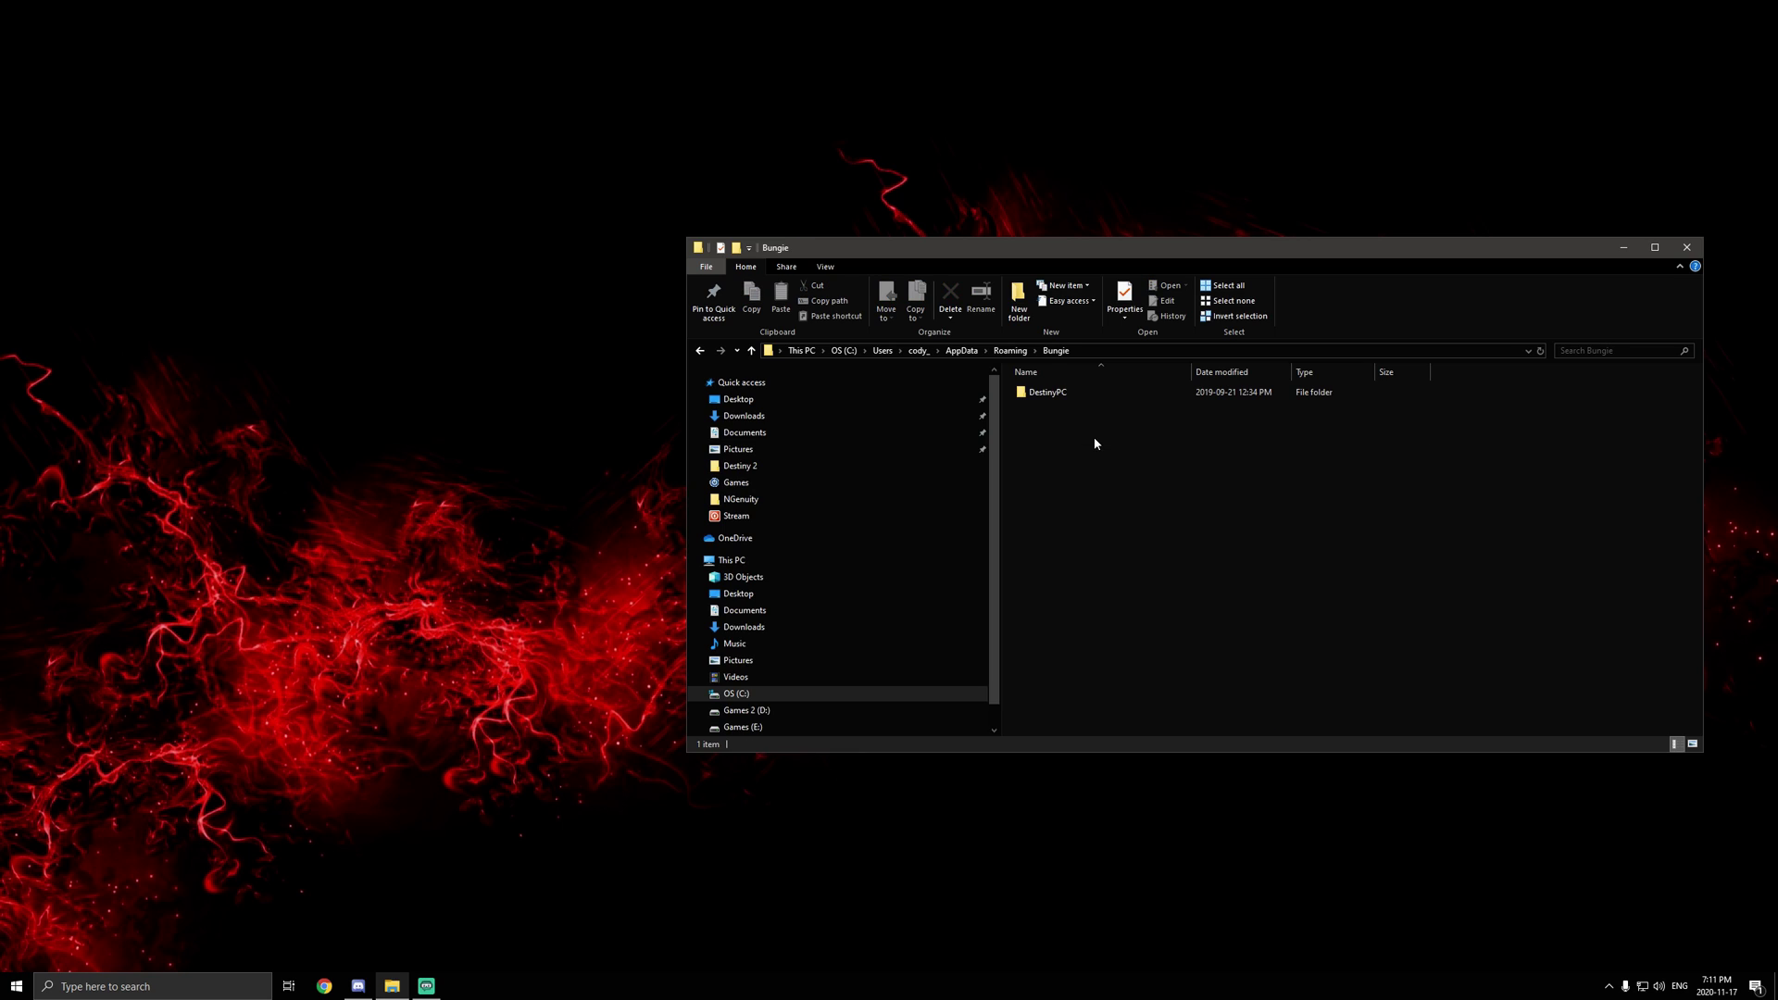
double_click(1056, 397)
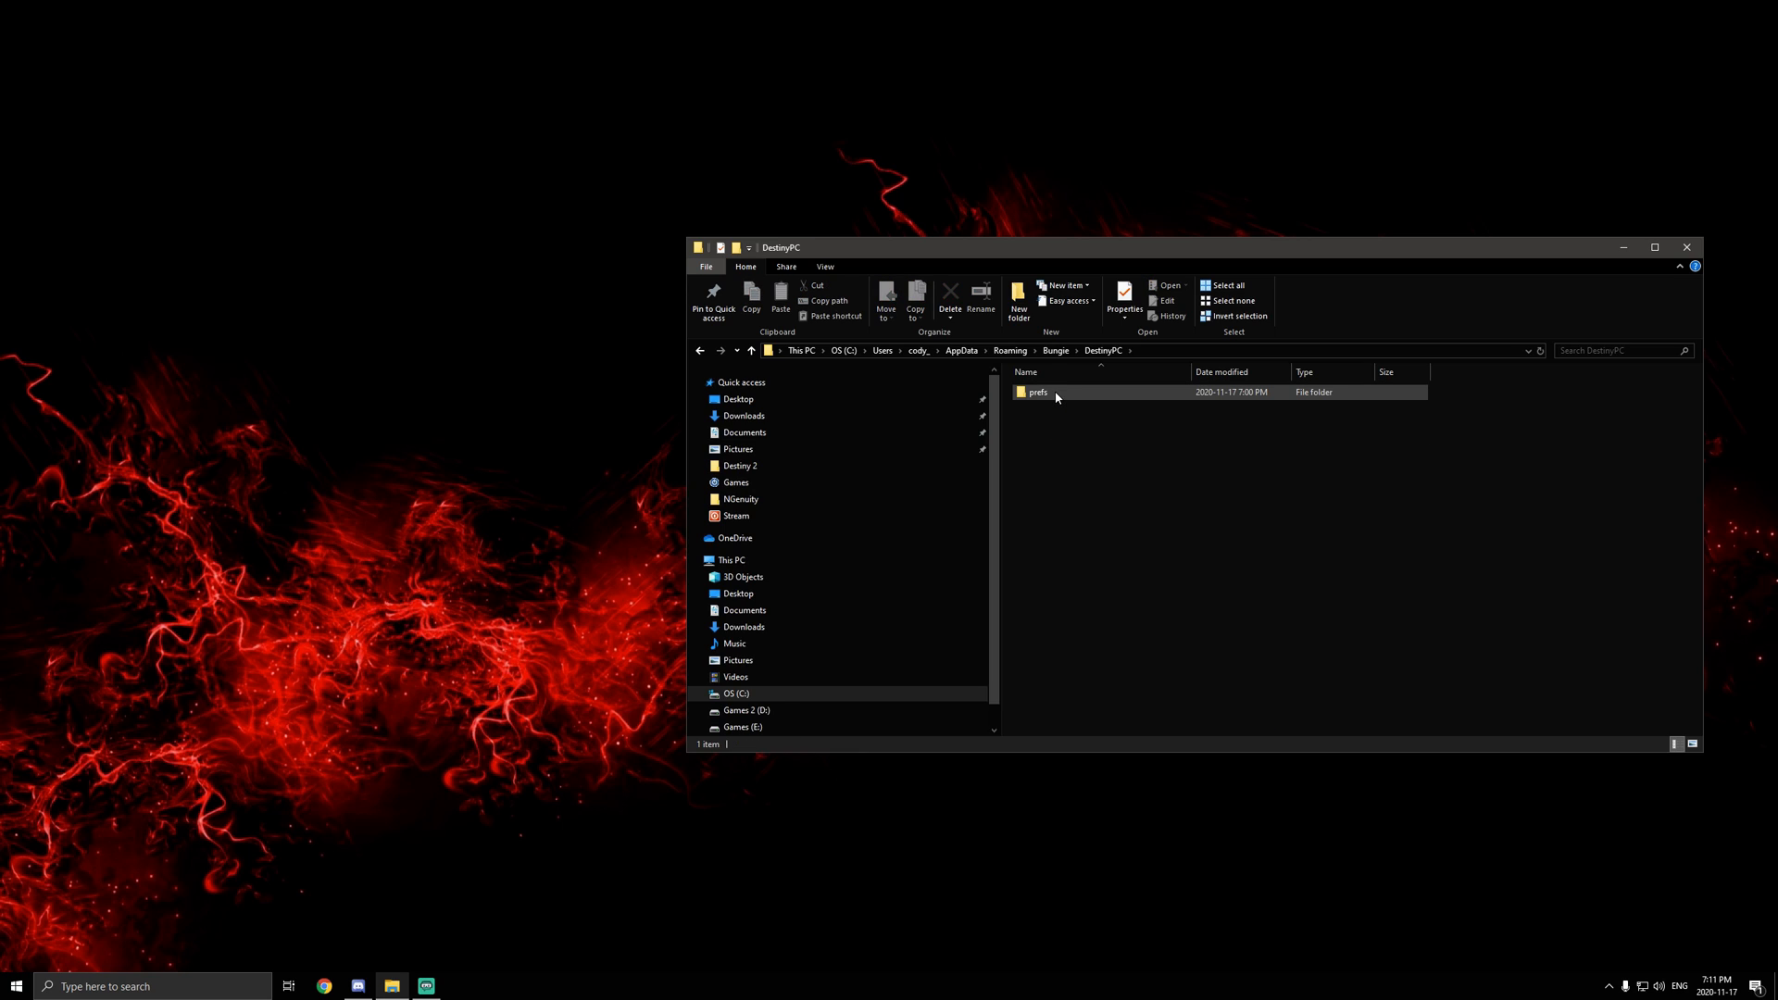
double_click(1056, 395)
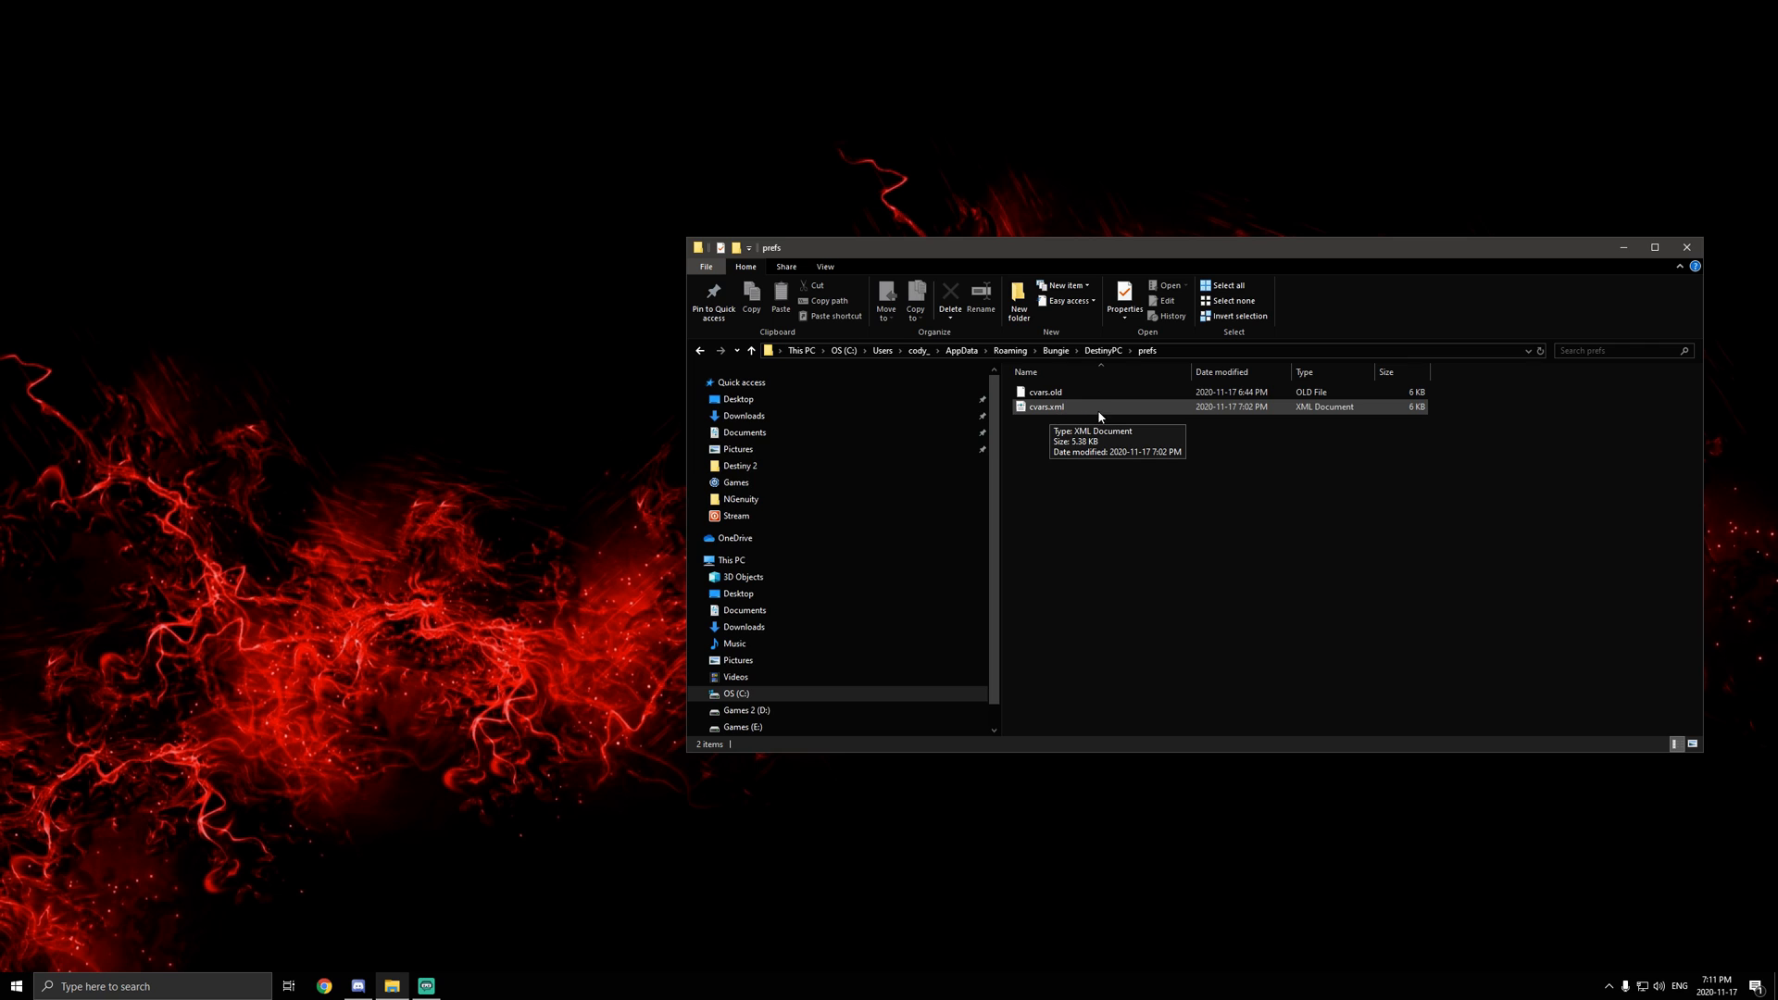
drag(1281, 249, 1051, 167)
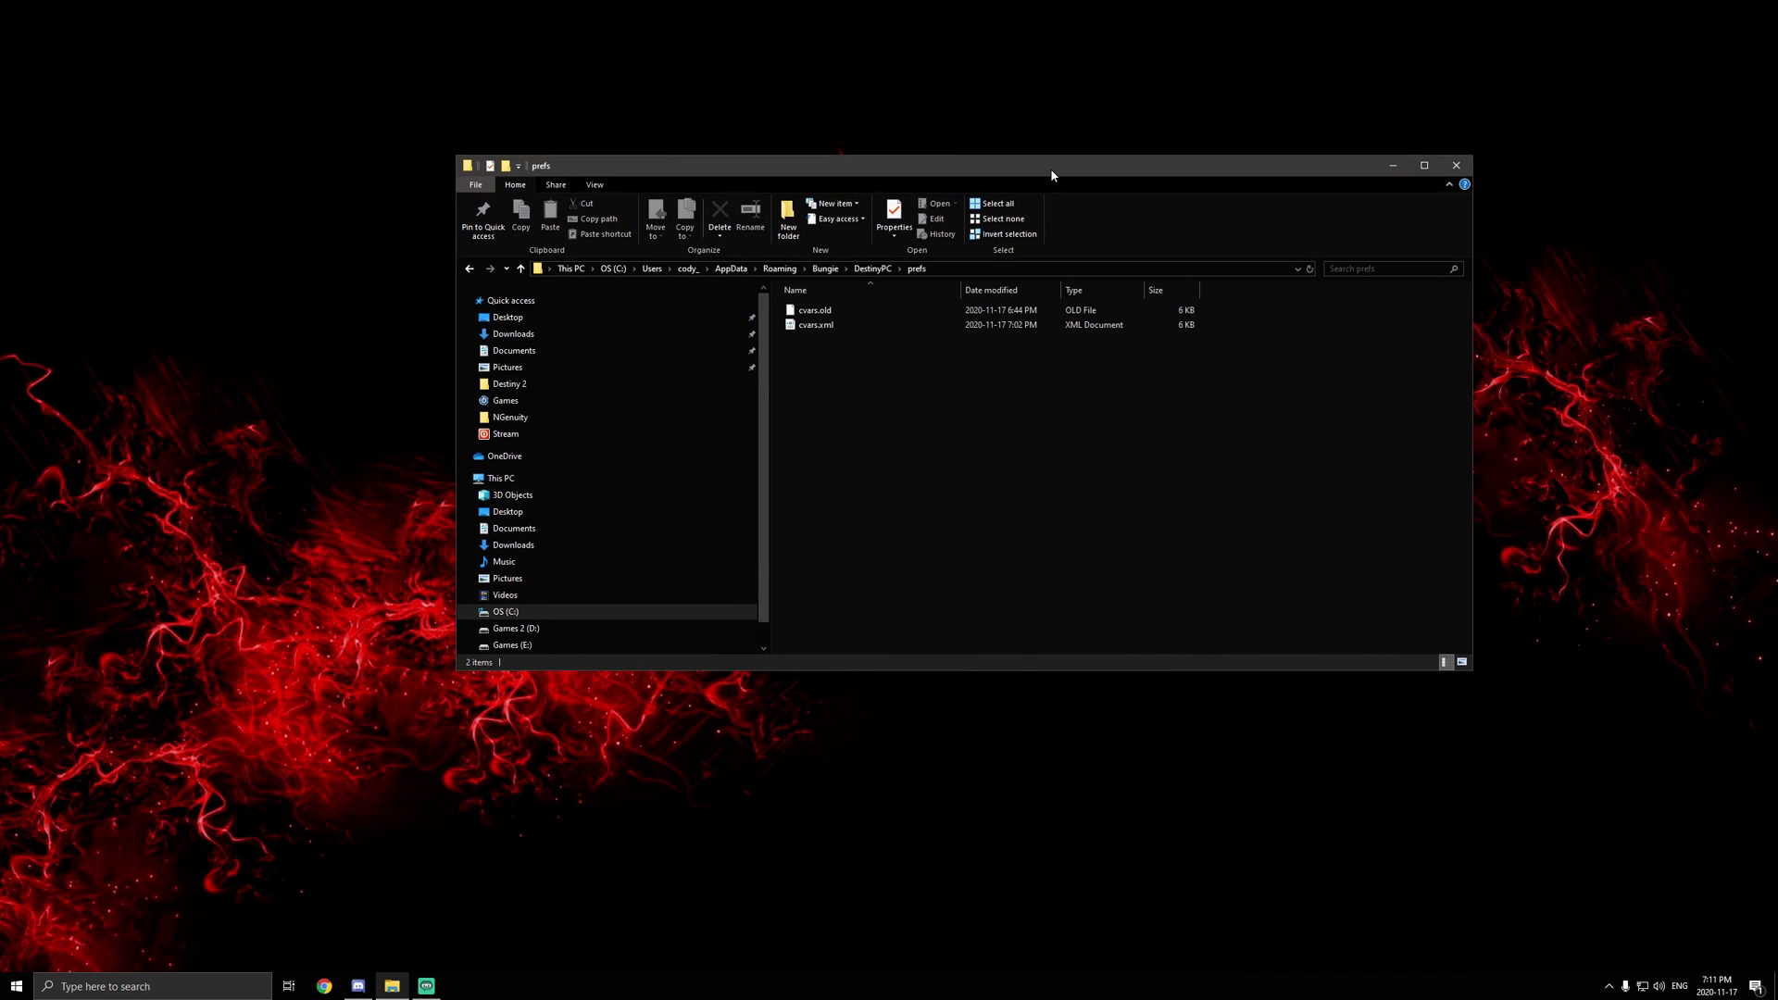
click(1424, 166)
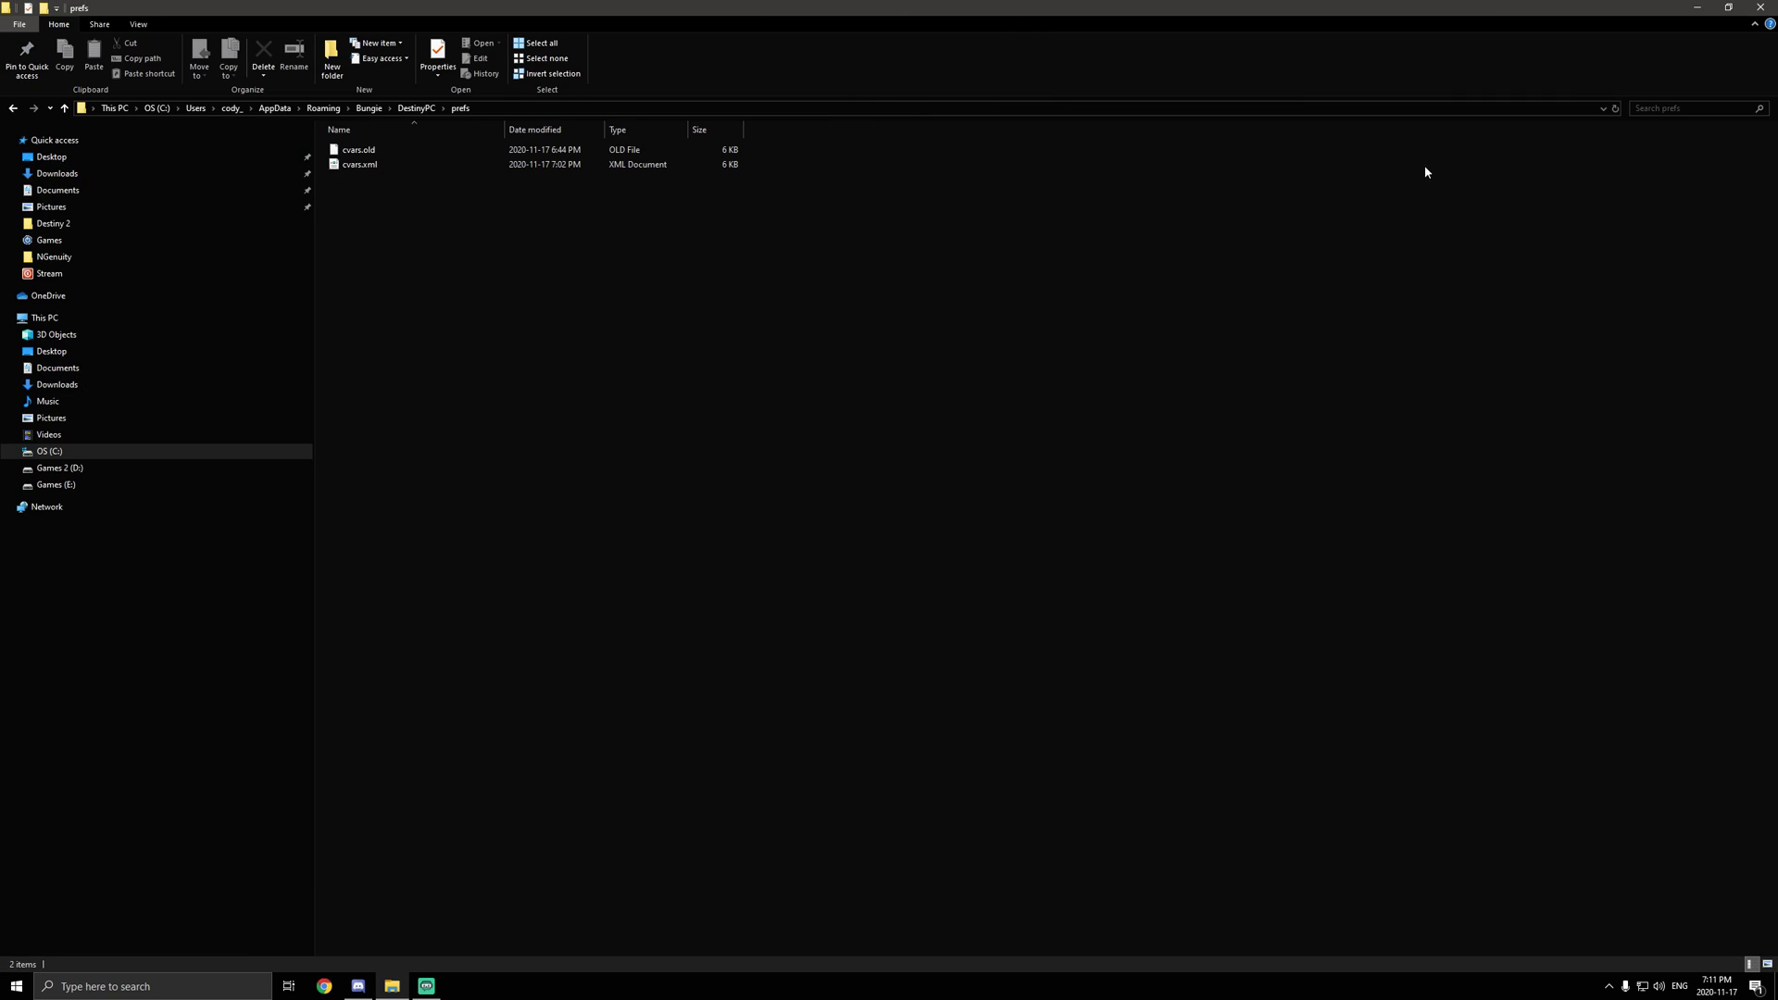
Step: Open cvars.xml in Notepad via the context menu's Edit command
right_click(382, 167)
click(355, 164)
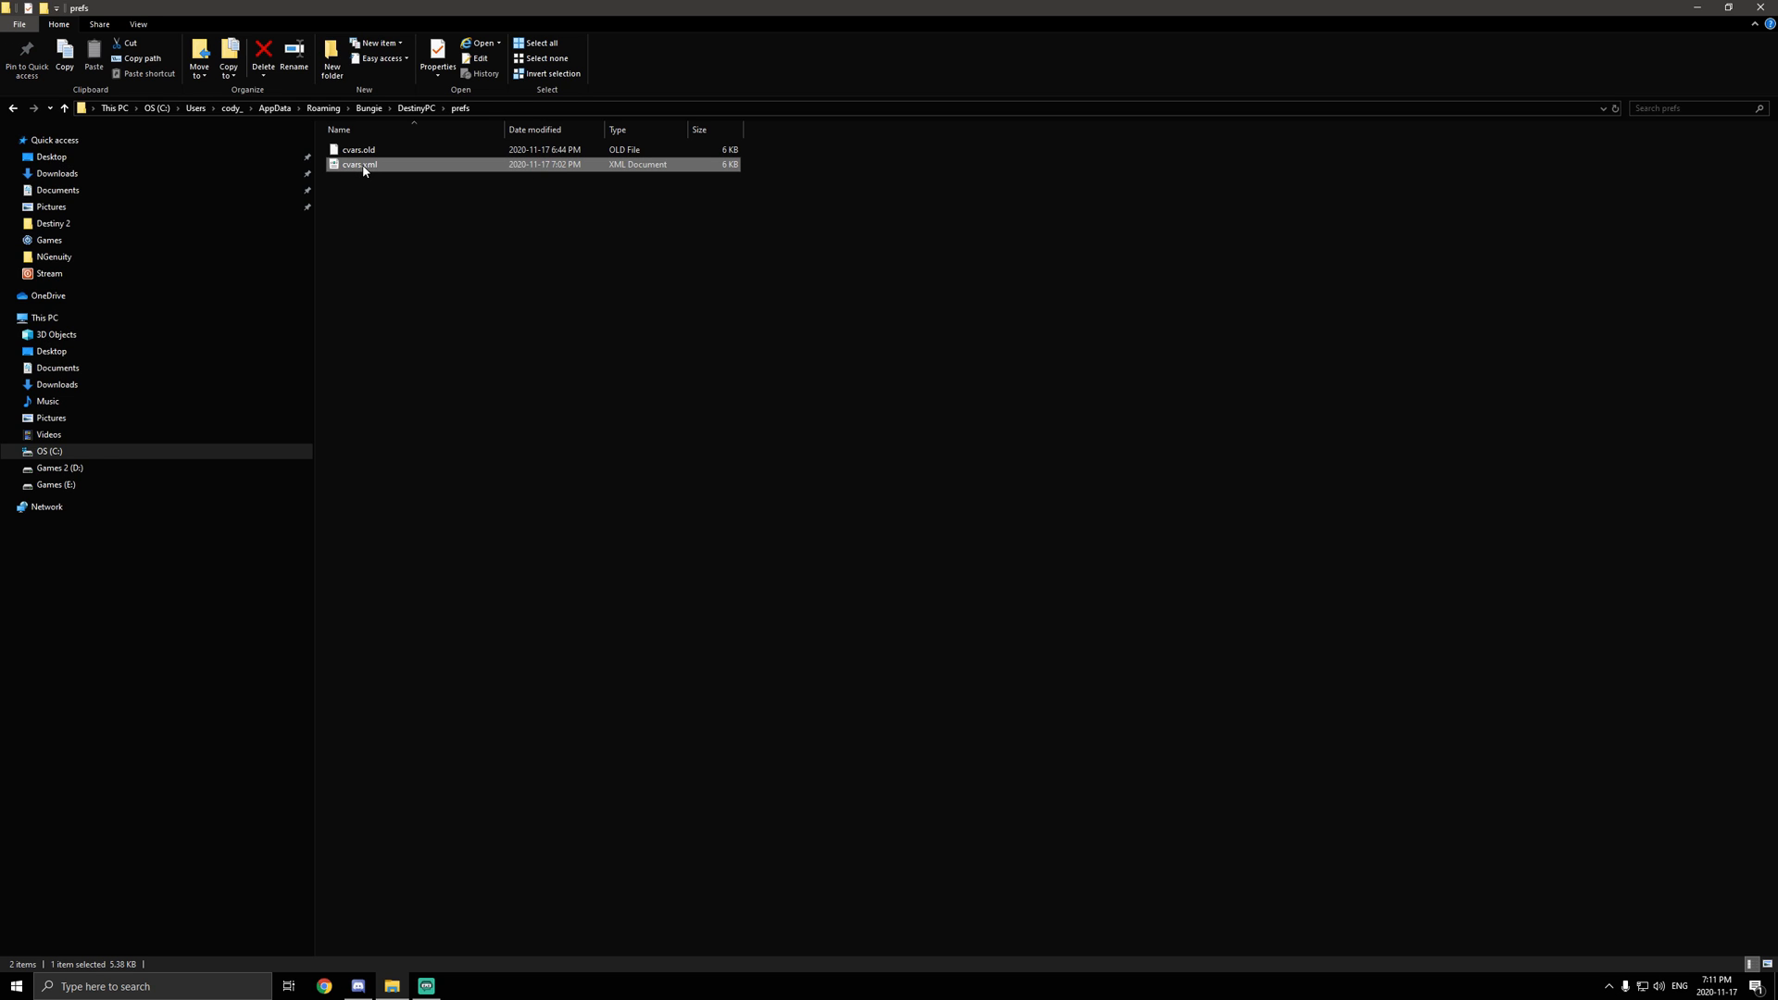
right_click(362, 164)
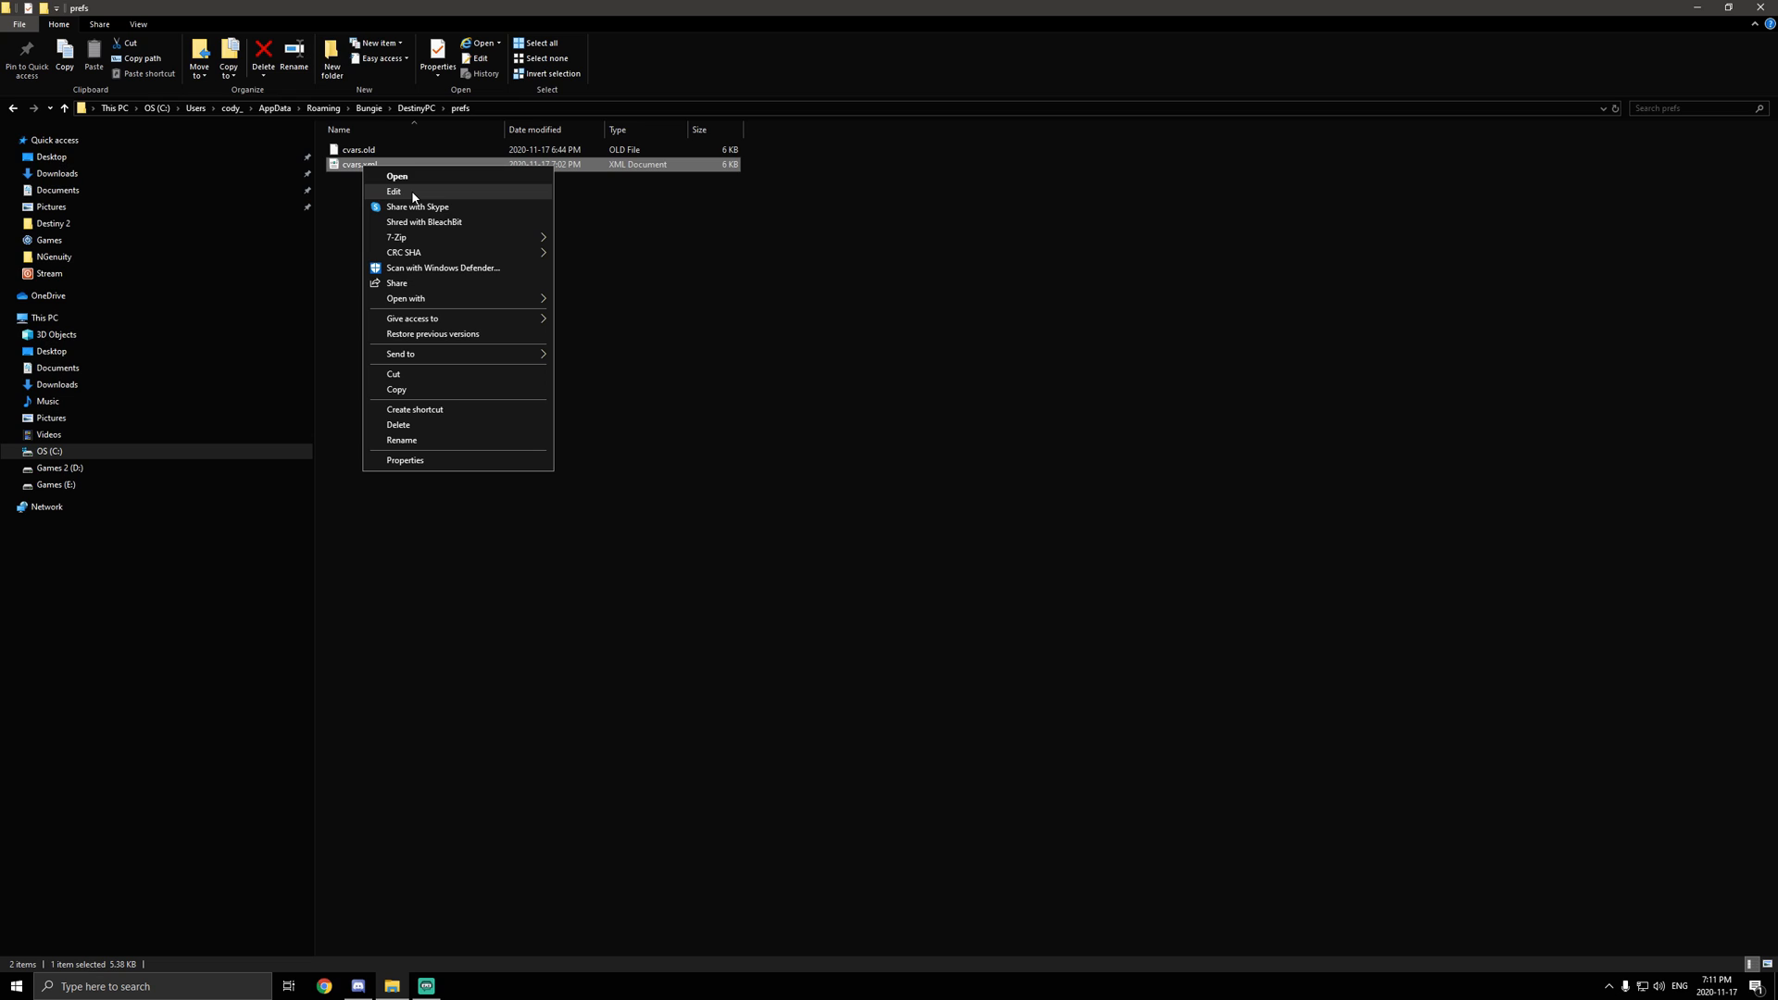
click(411, 192)
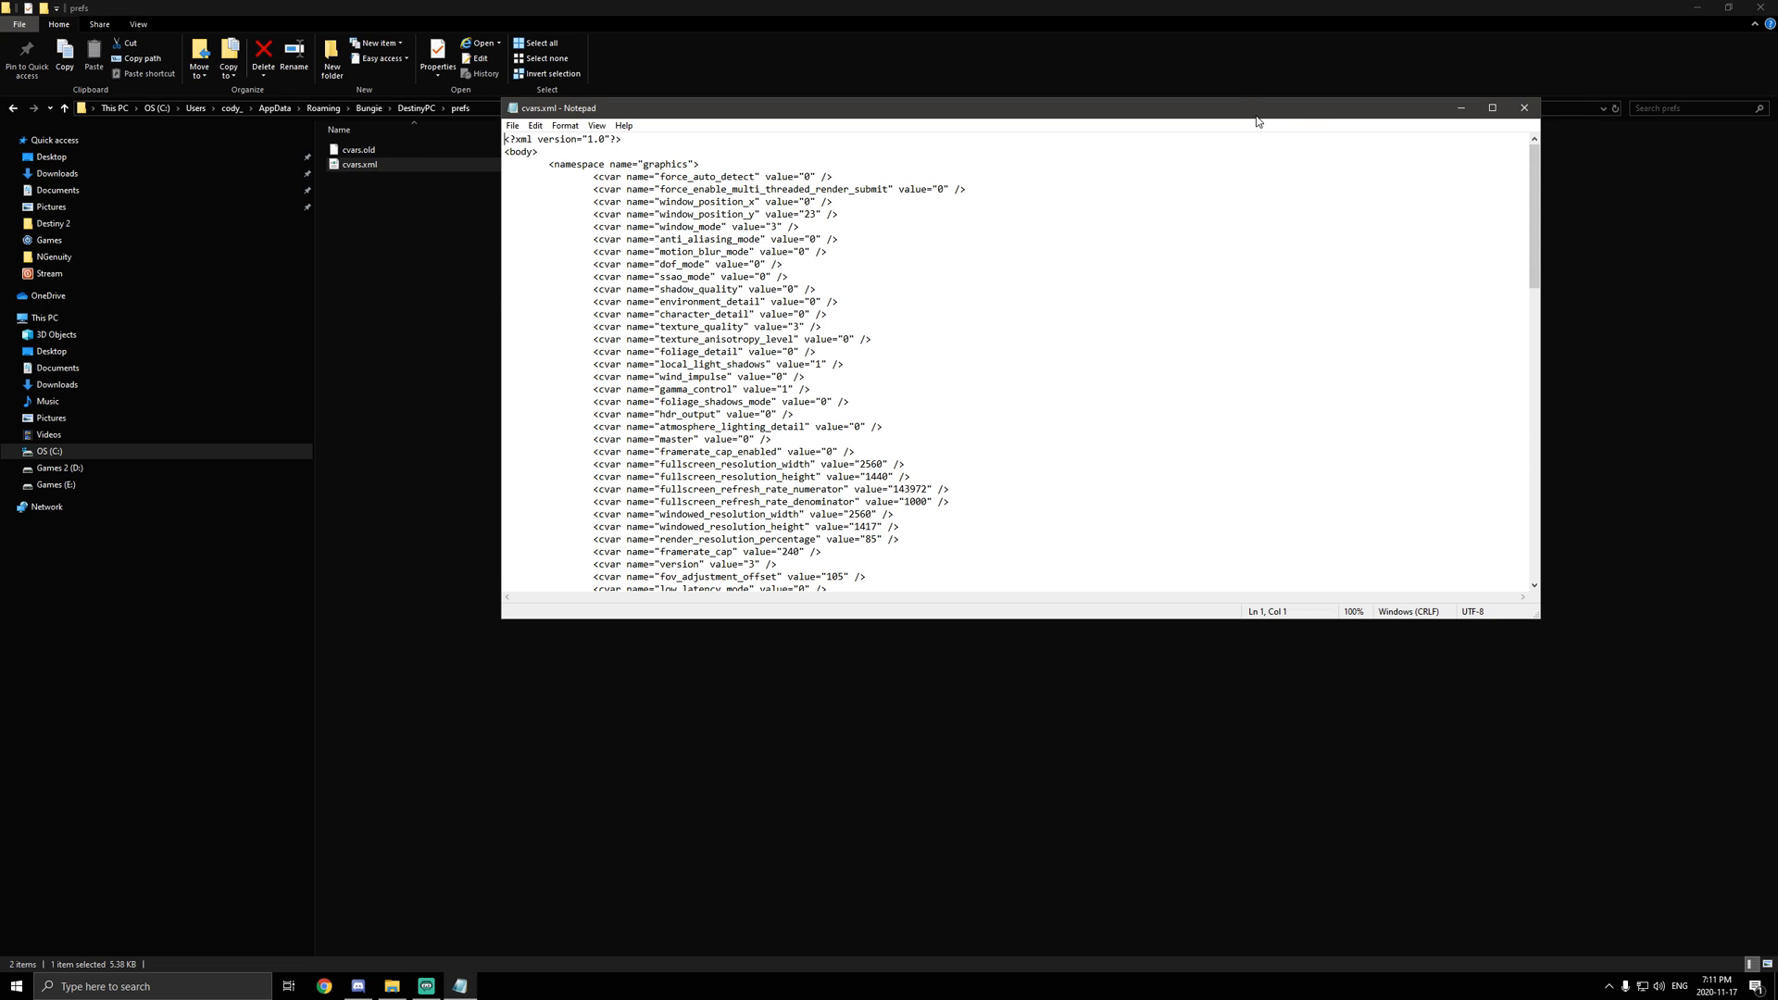
scroll(1257, 122, up, 1)
scroll(1258, 121, up, 1)
scroll(1257, 122, up, 1)
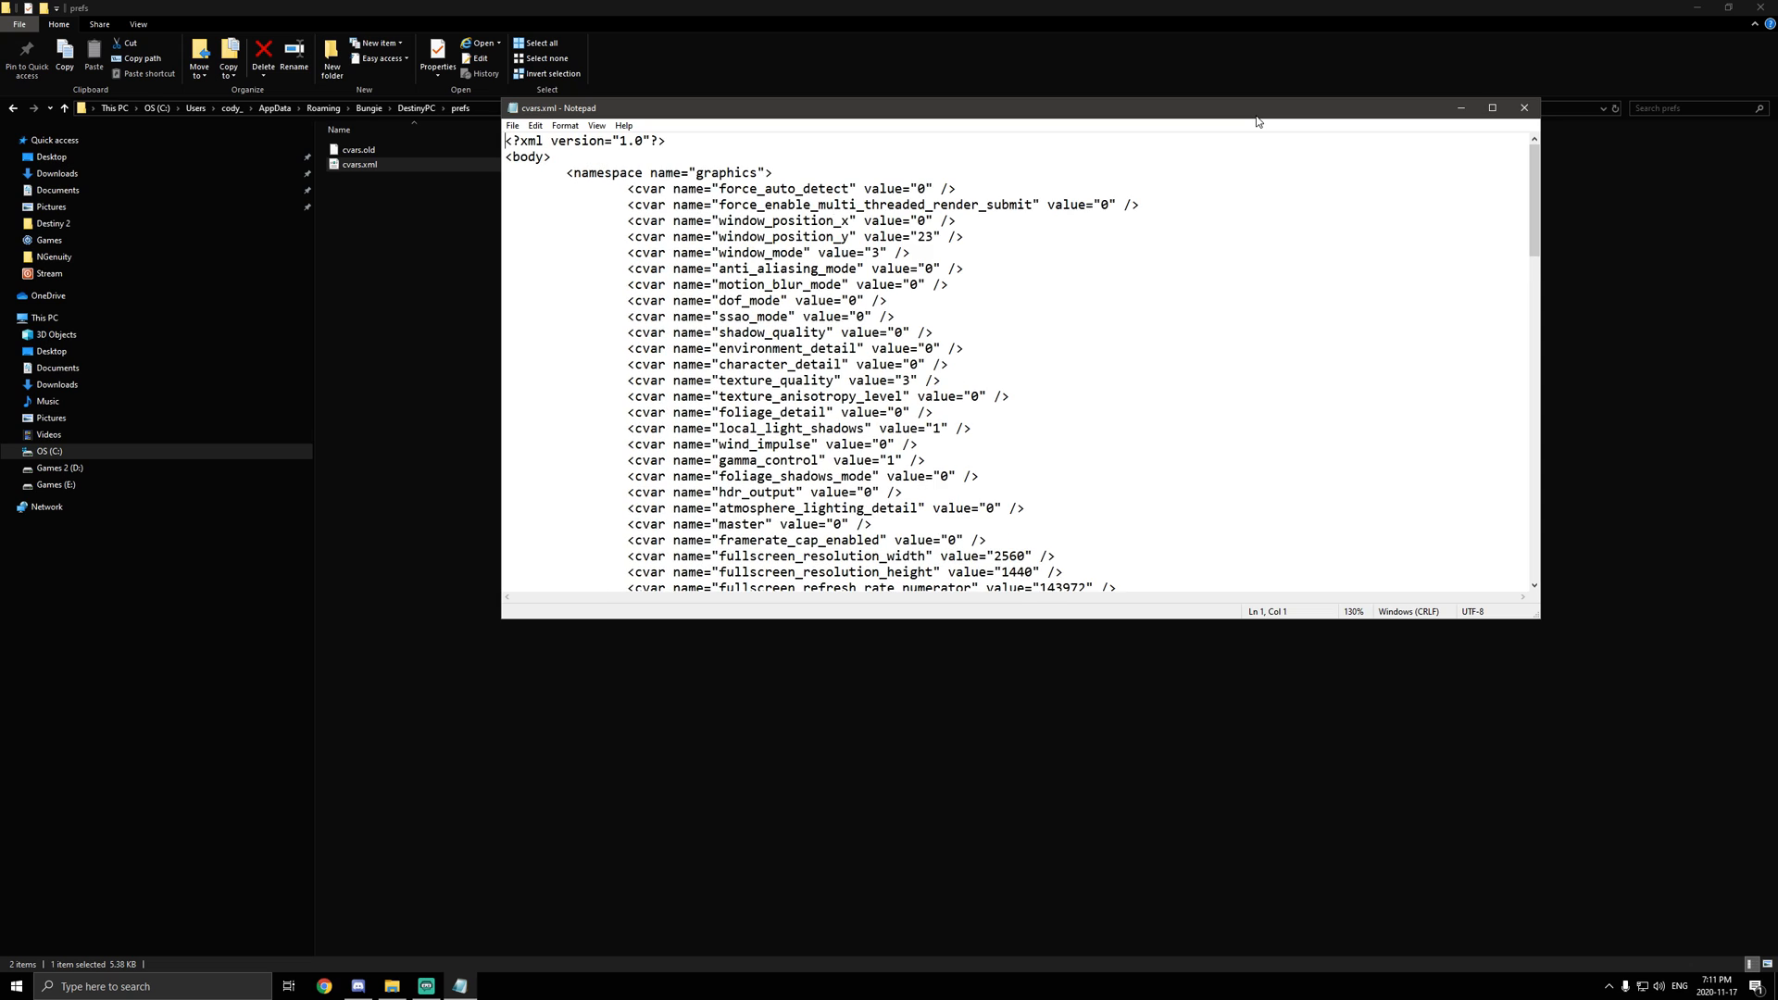
scroll(1258, 121, up, 1)
scroll(1258, 121, up, 1)
scroll(1257, 121, up, 1)
scroll(1257, 120, up, 1)
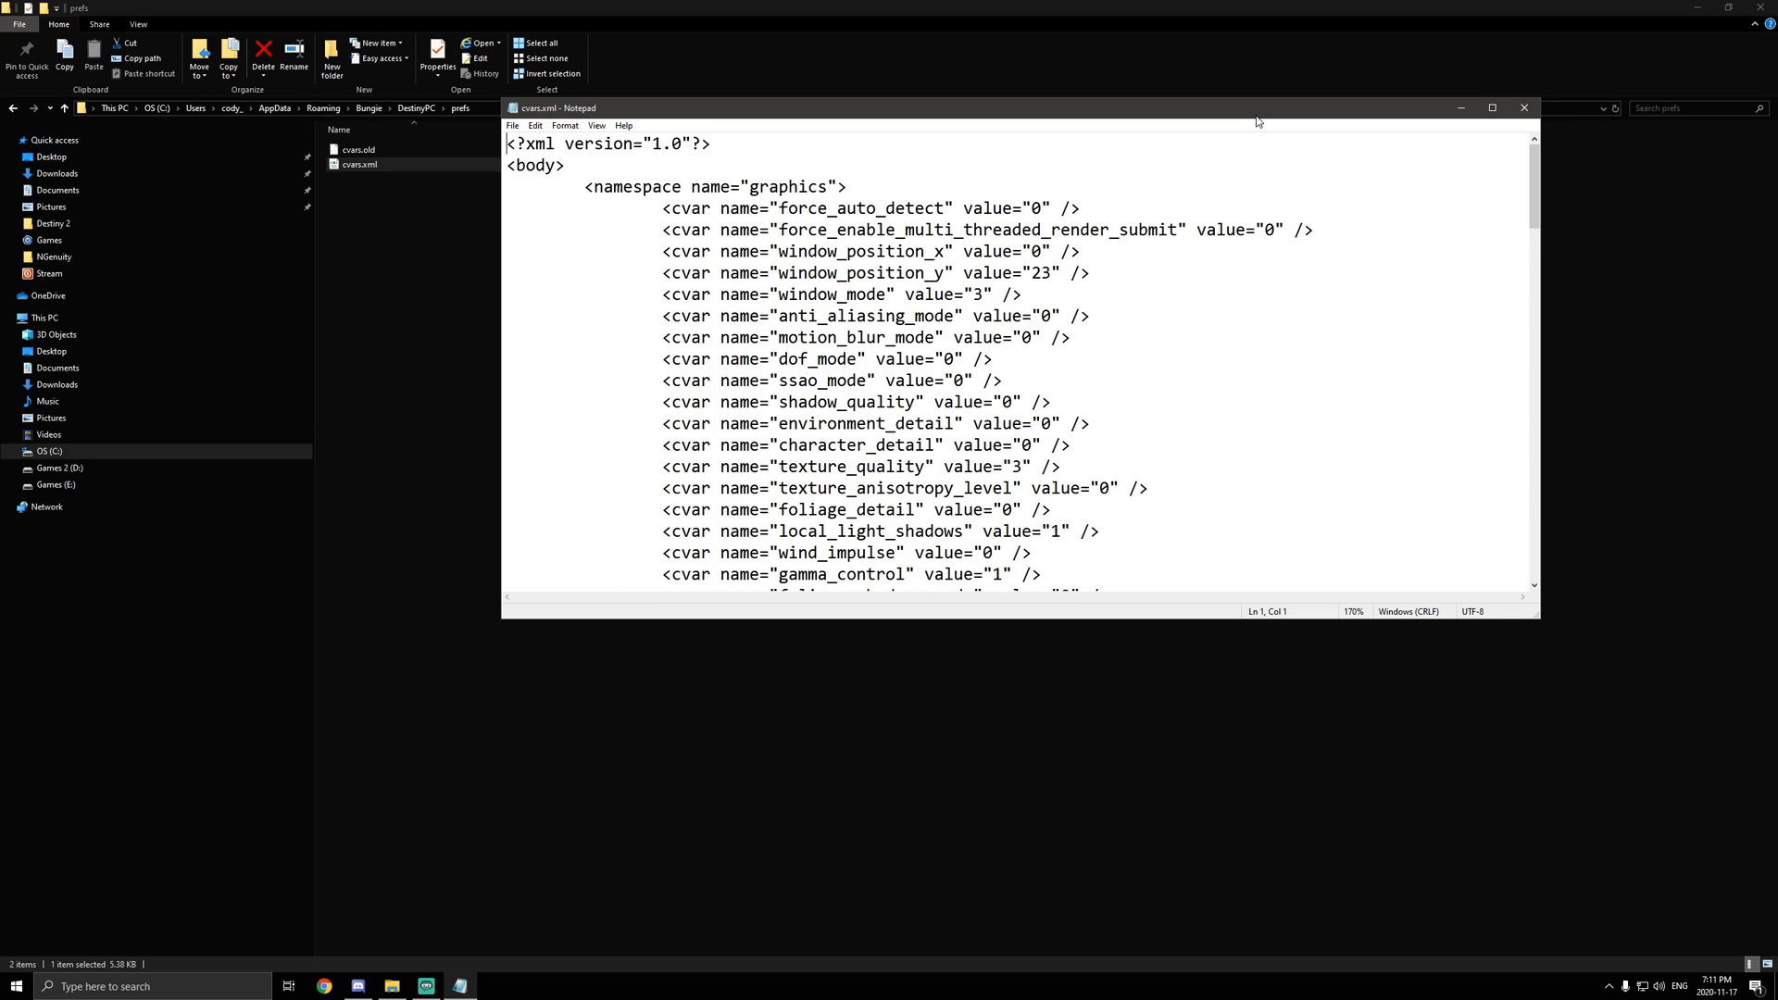
drag(1095, 107, 1177, 113)
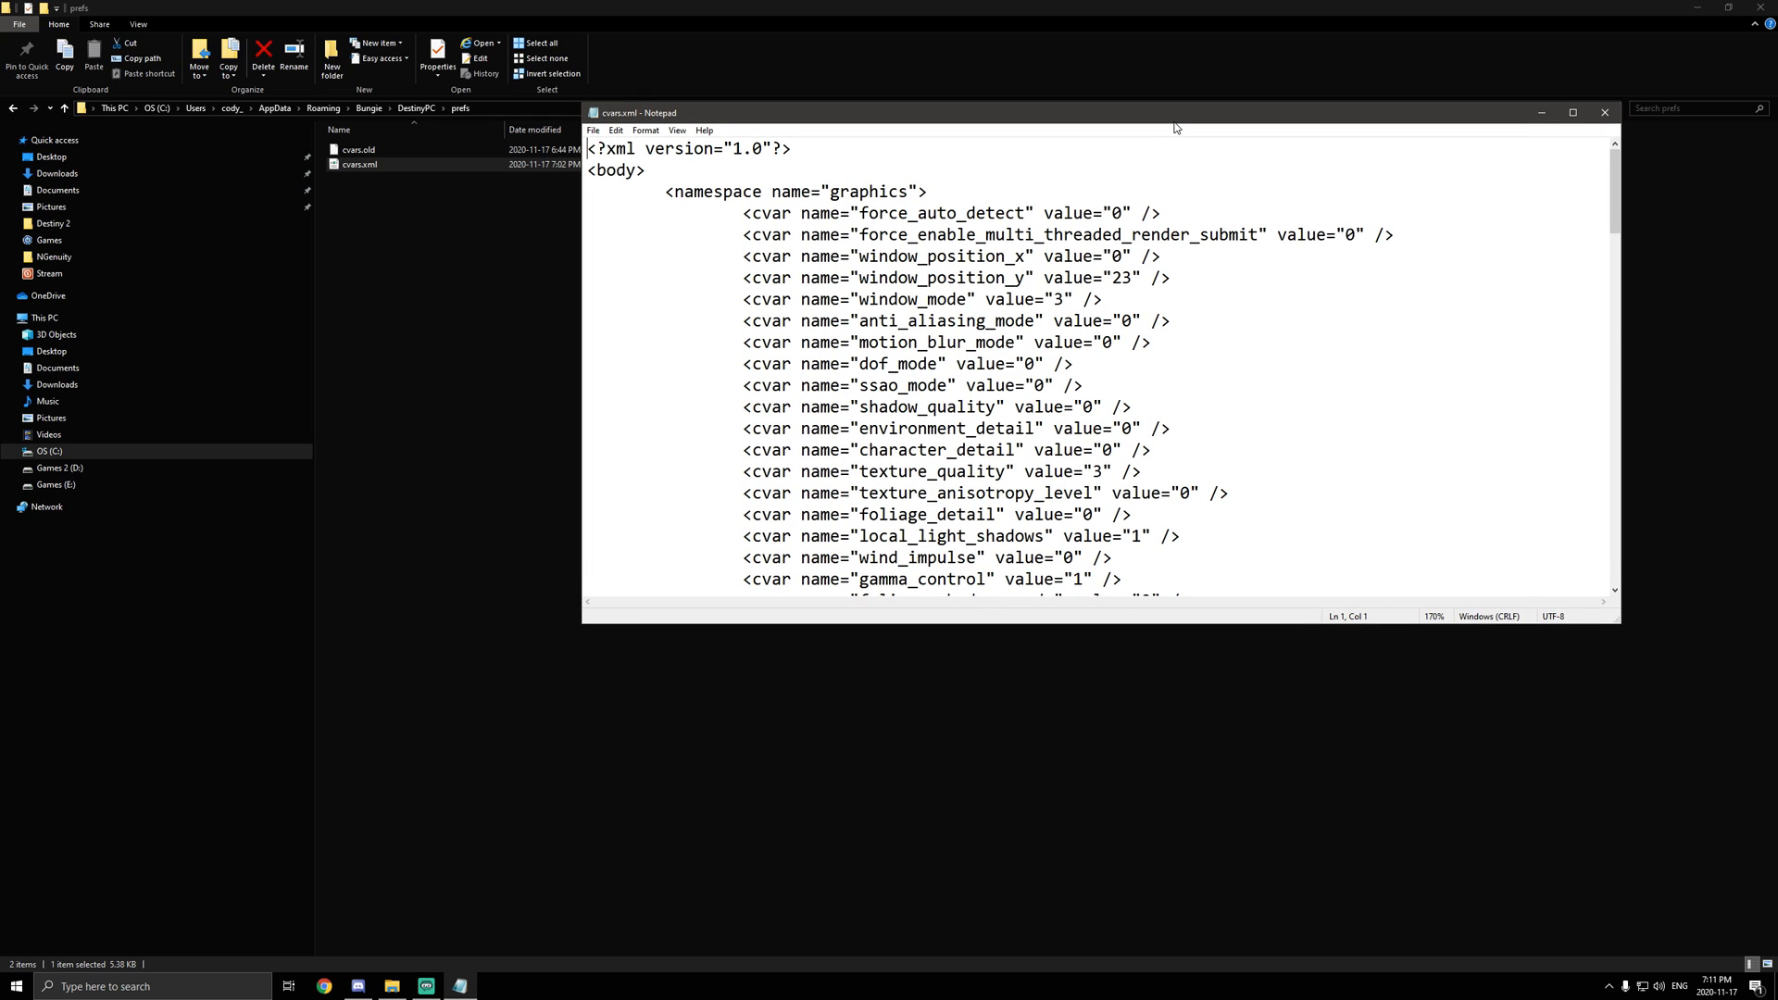
scroll(1079, 460, down, 1)
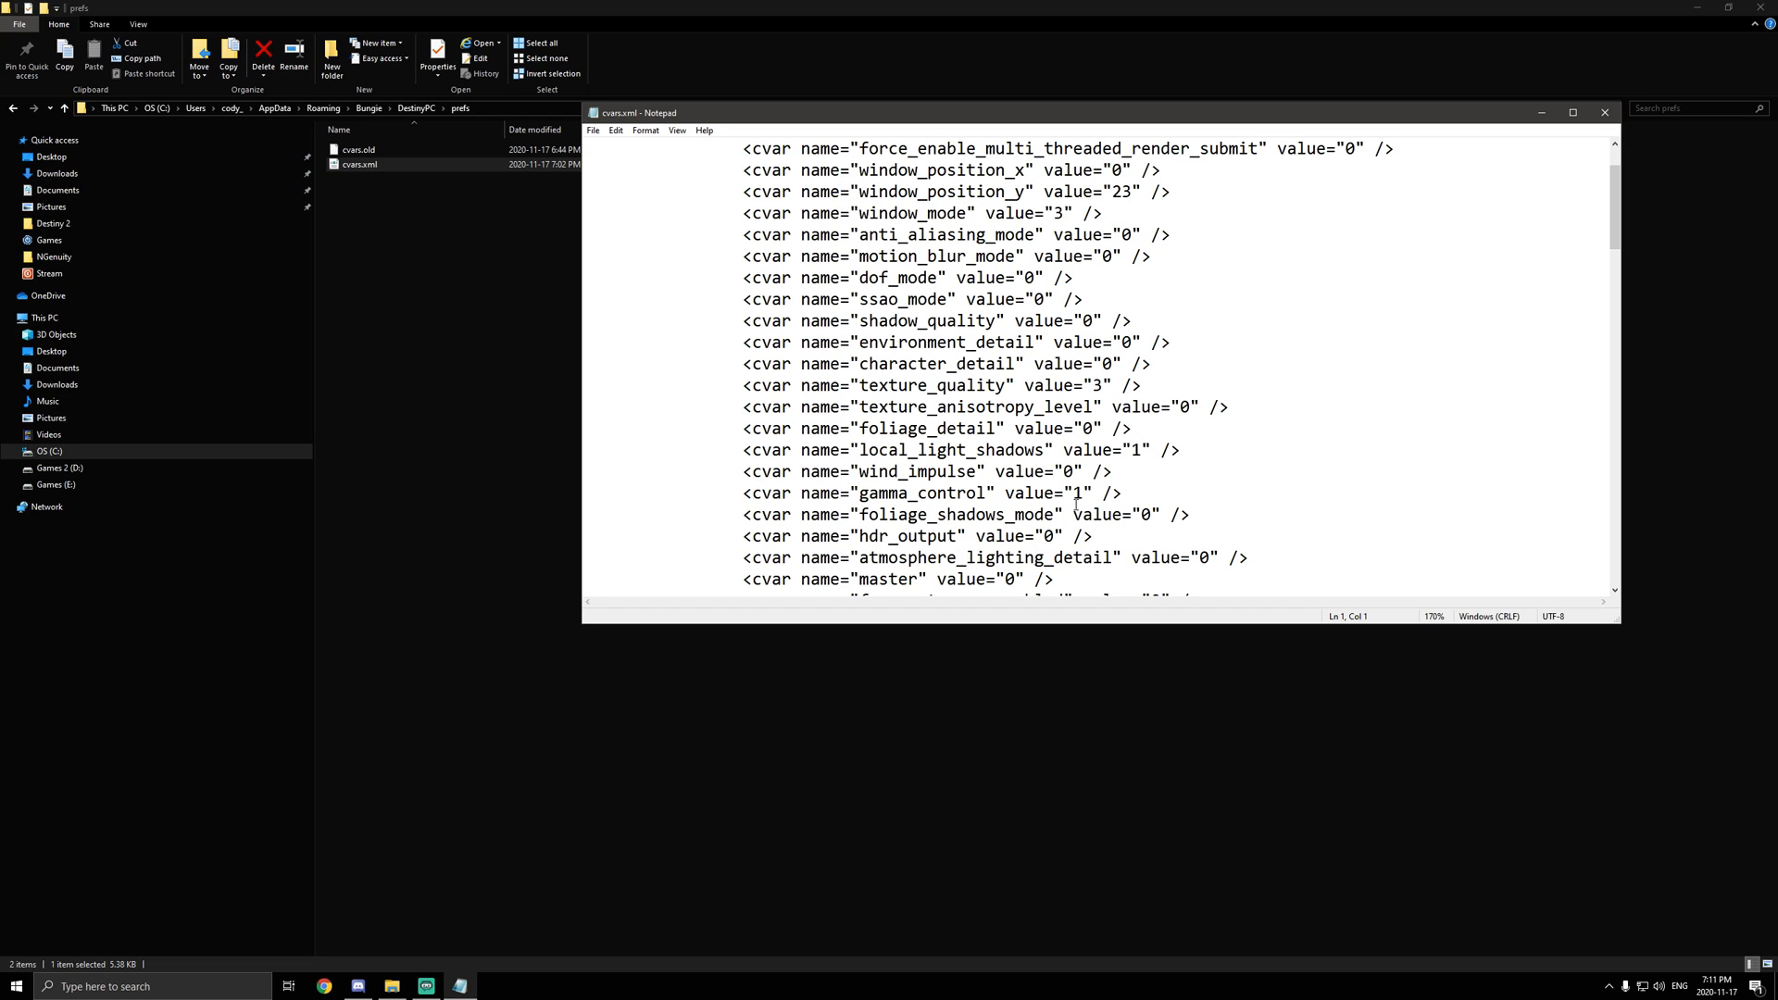
click(1081, 495)
scroll(1088, 518, down, 1)
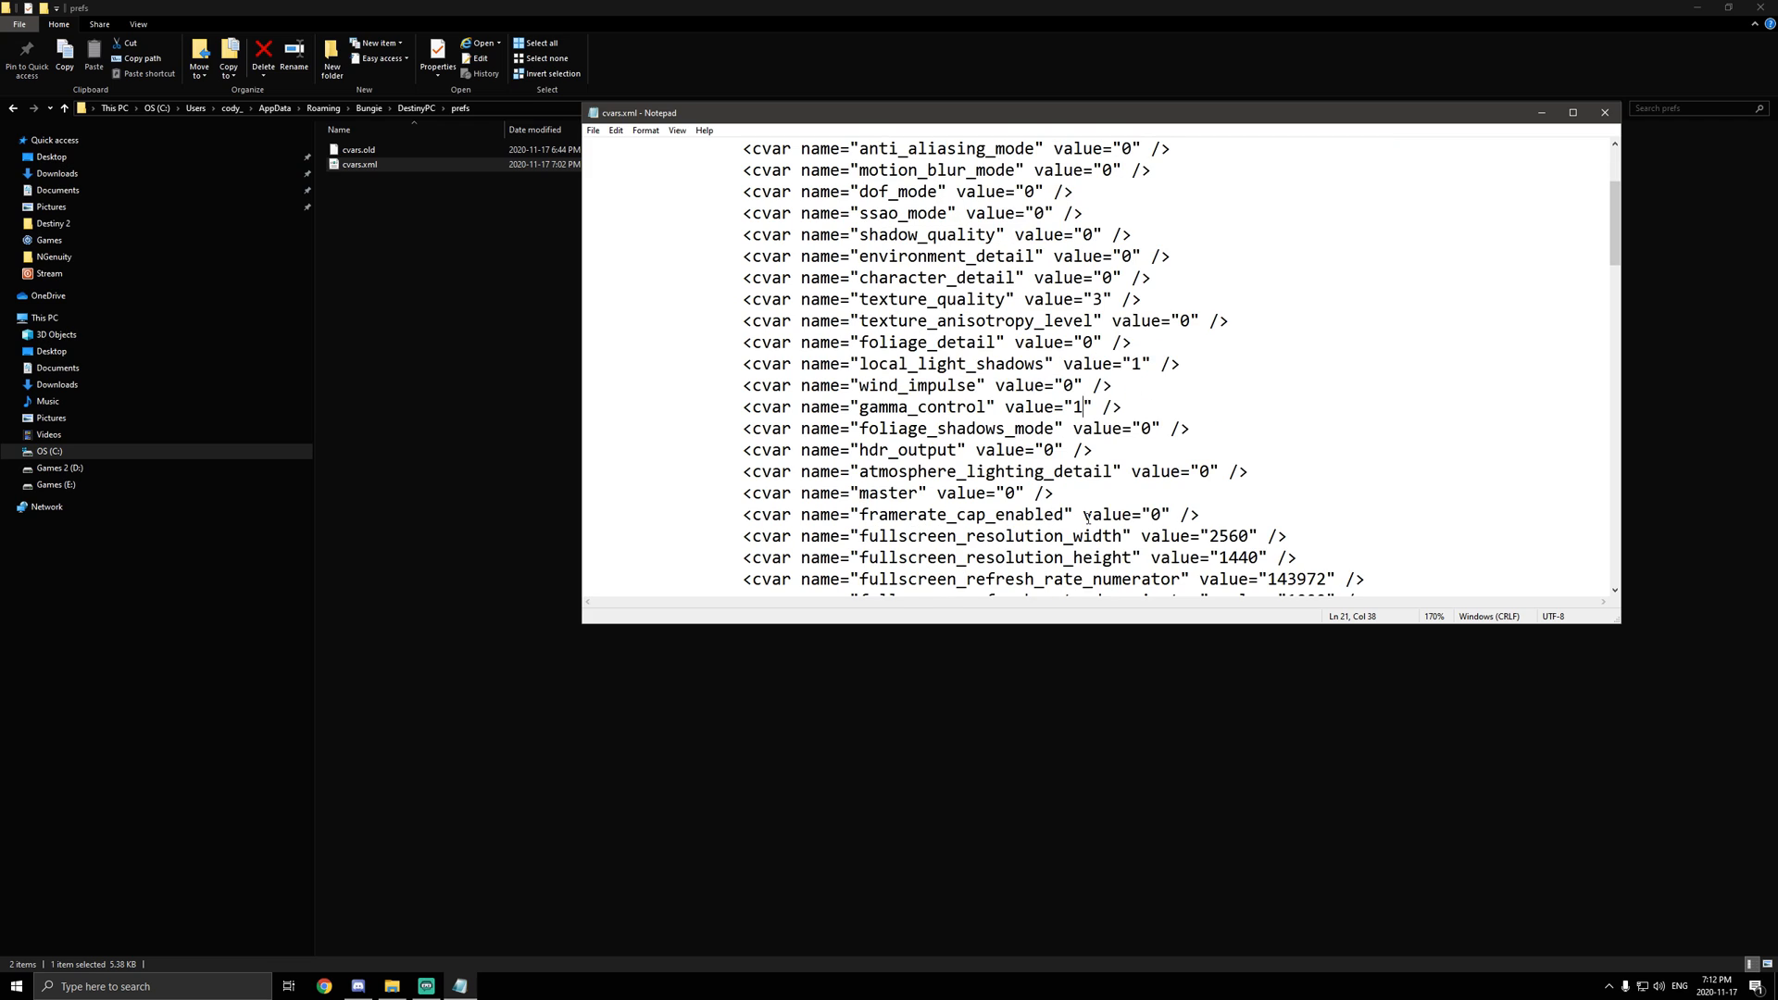
scroll(1088, 517, down, 1)
scroll(1087, 517, down, 1)
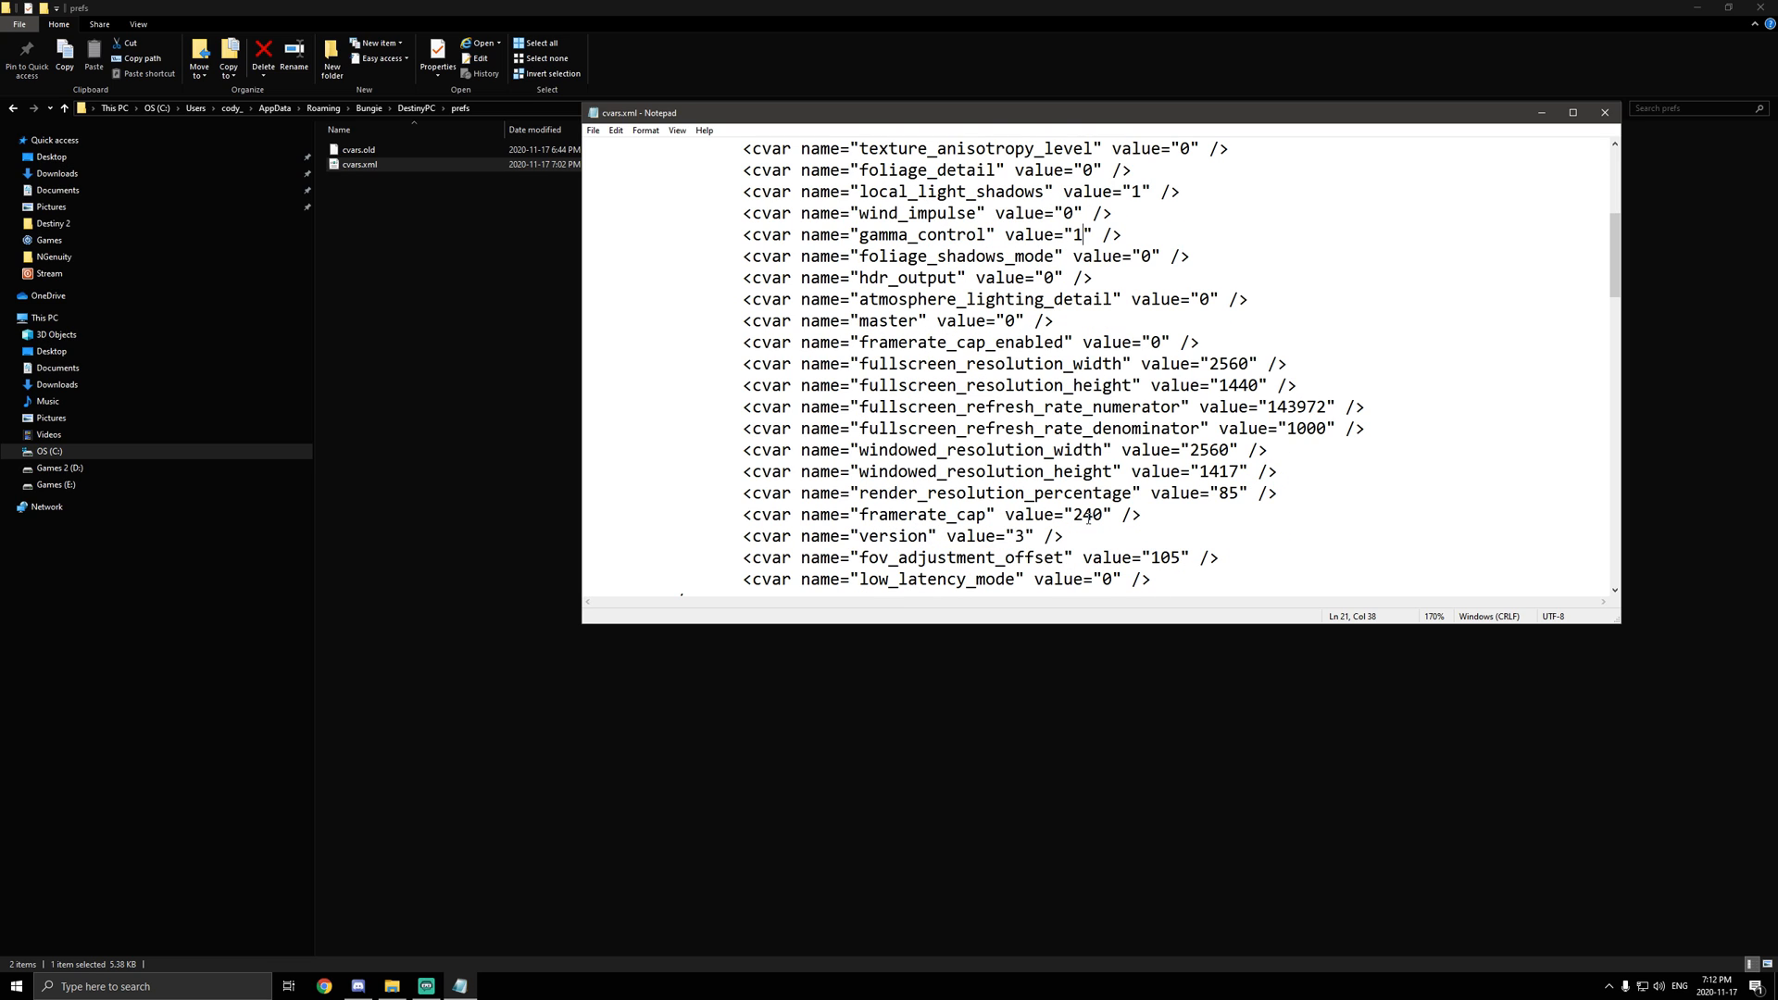
scroll(1087, 518, down, 1)
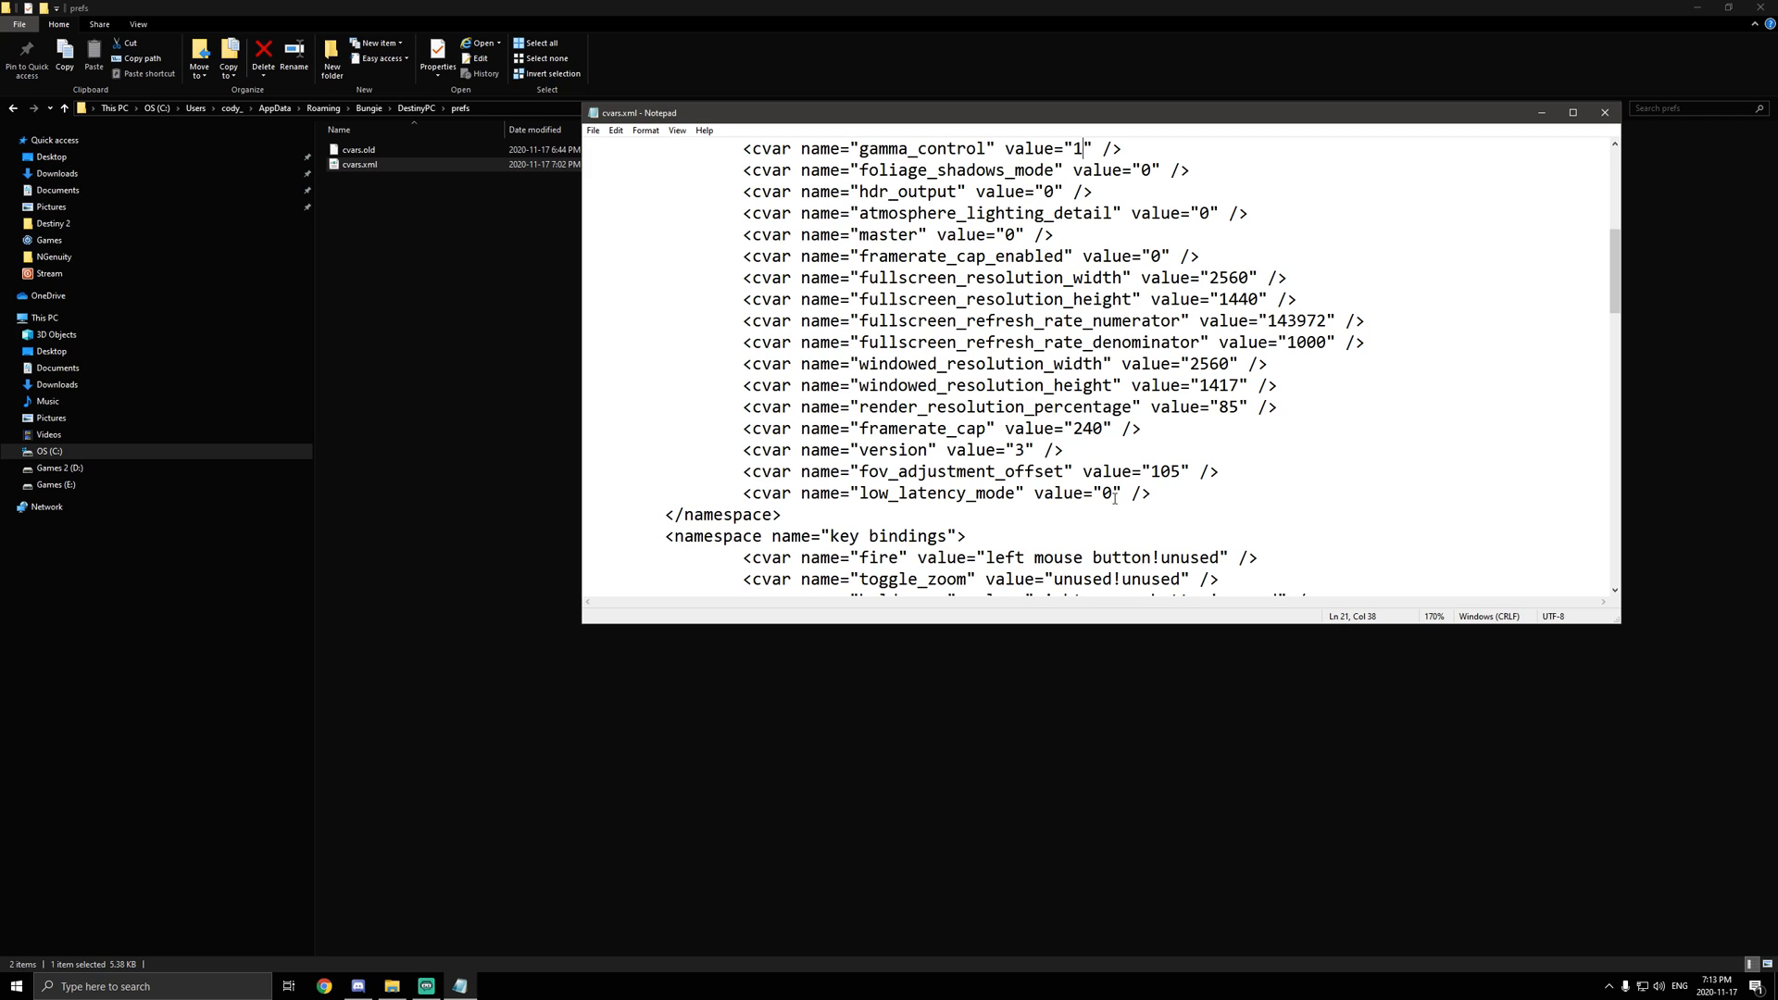
scroll(988, 479, down, 2)
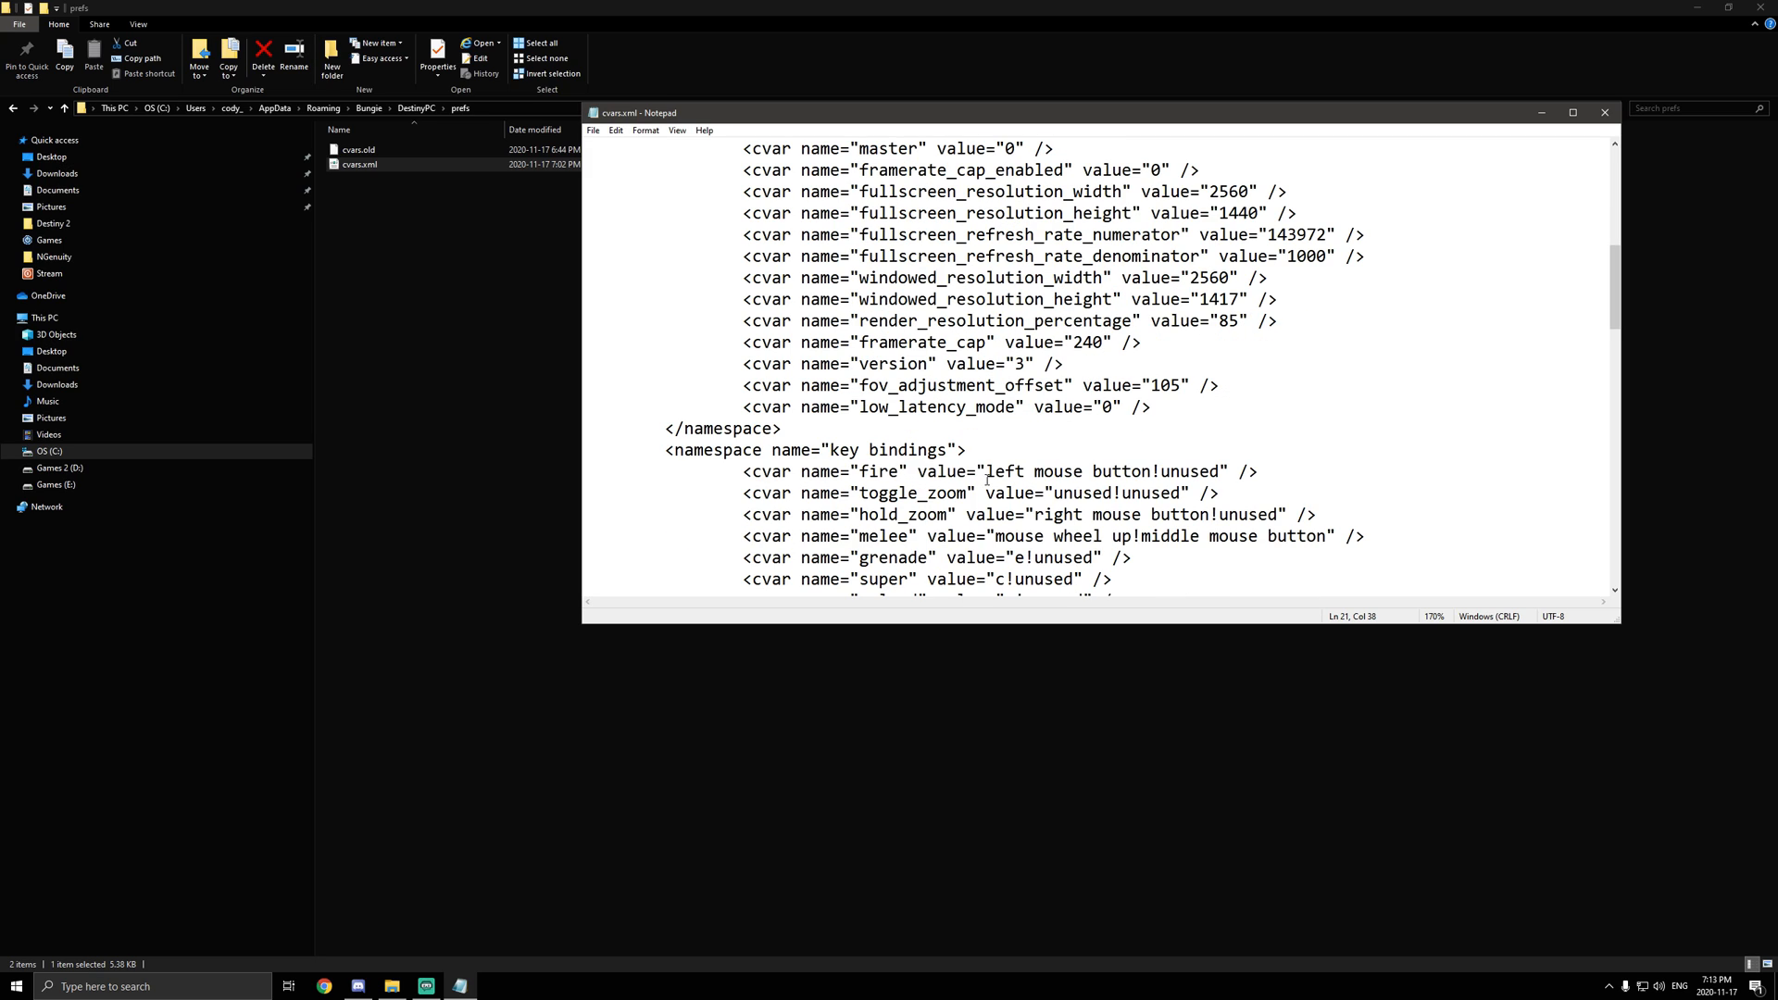
scroll(988, 479, down, 2)
scroll(988, 478, down, 2)
scroll(987, 478, down, 2)
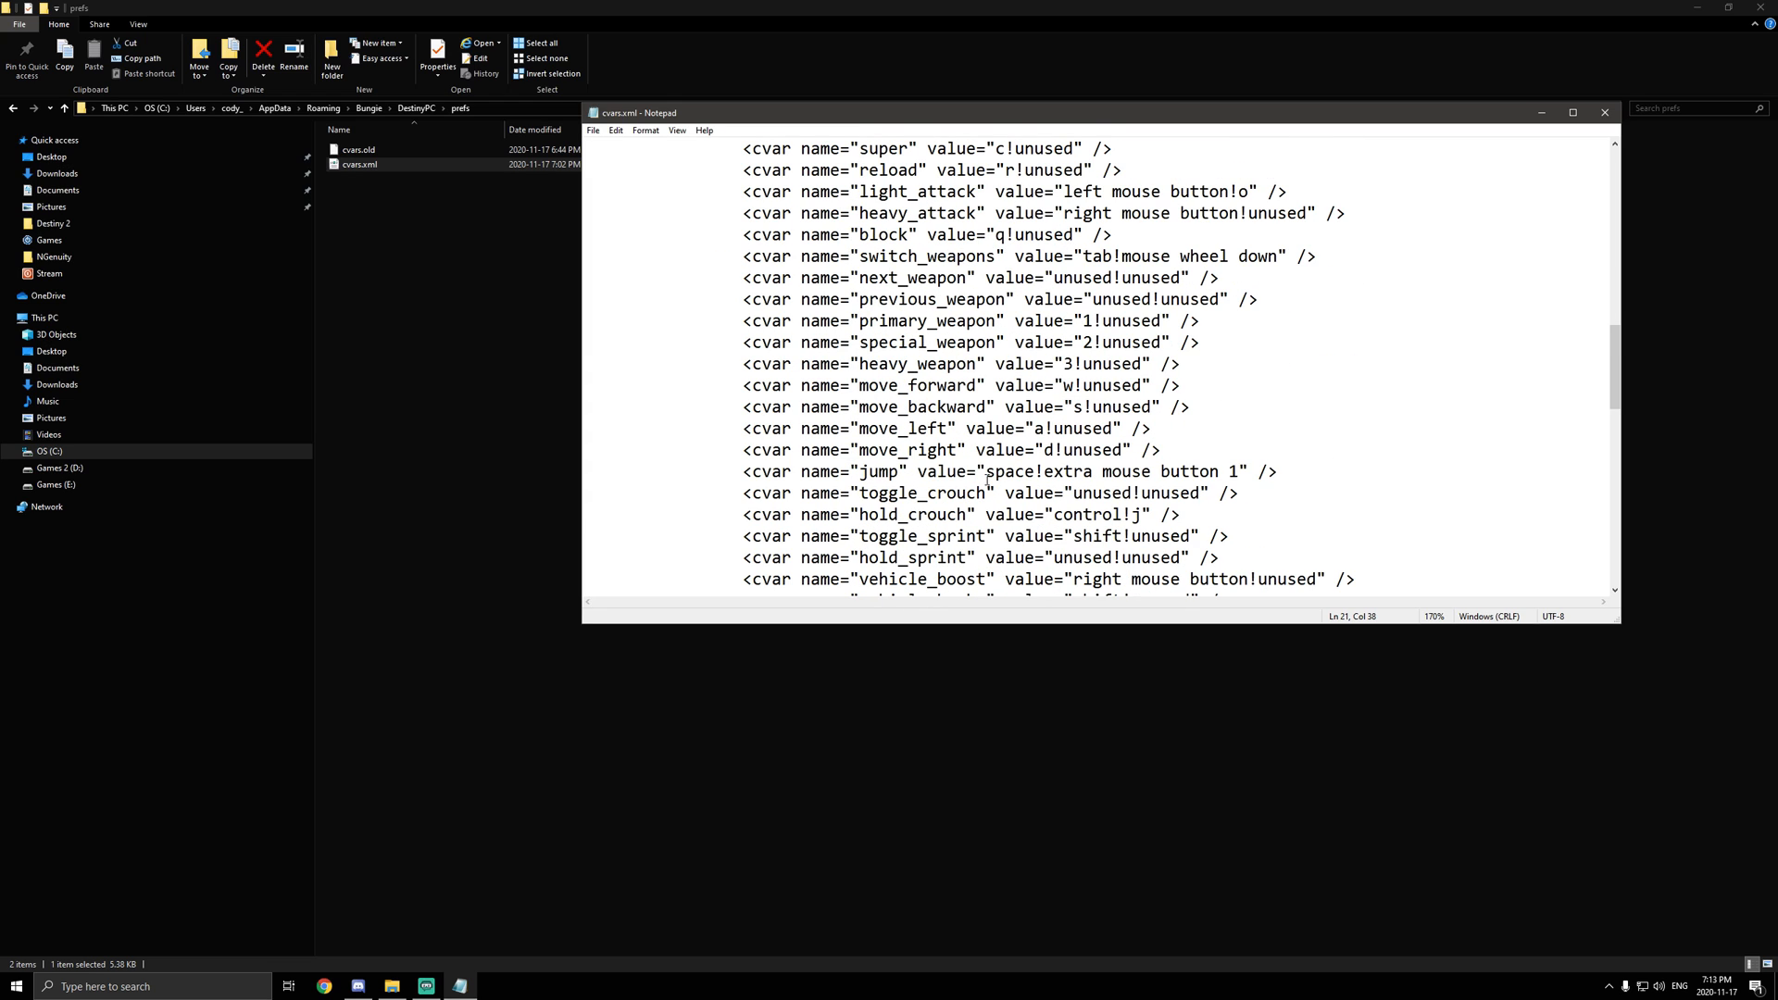
scroll(988, 478, down, 2)
scroll(988, 479, down, 2)
scroll(988, 479, down, 3)
scroll(988, 479, down, 3)
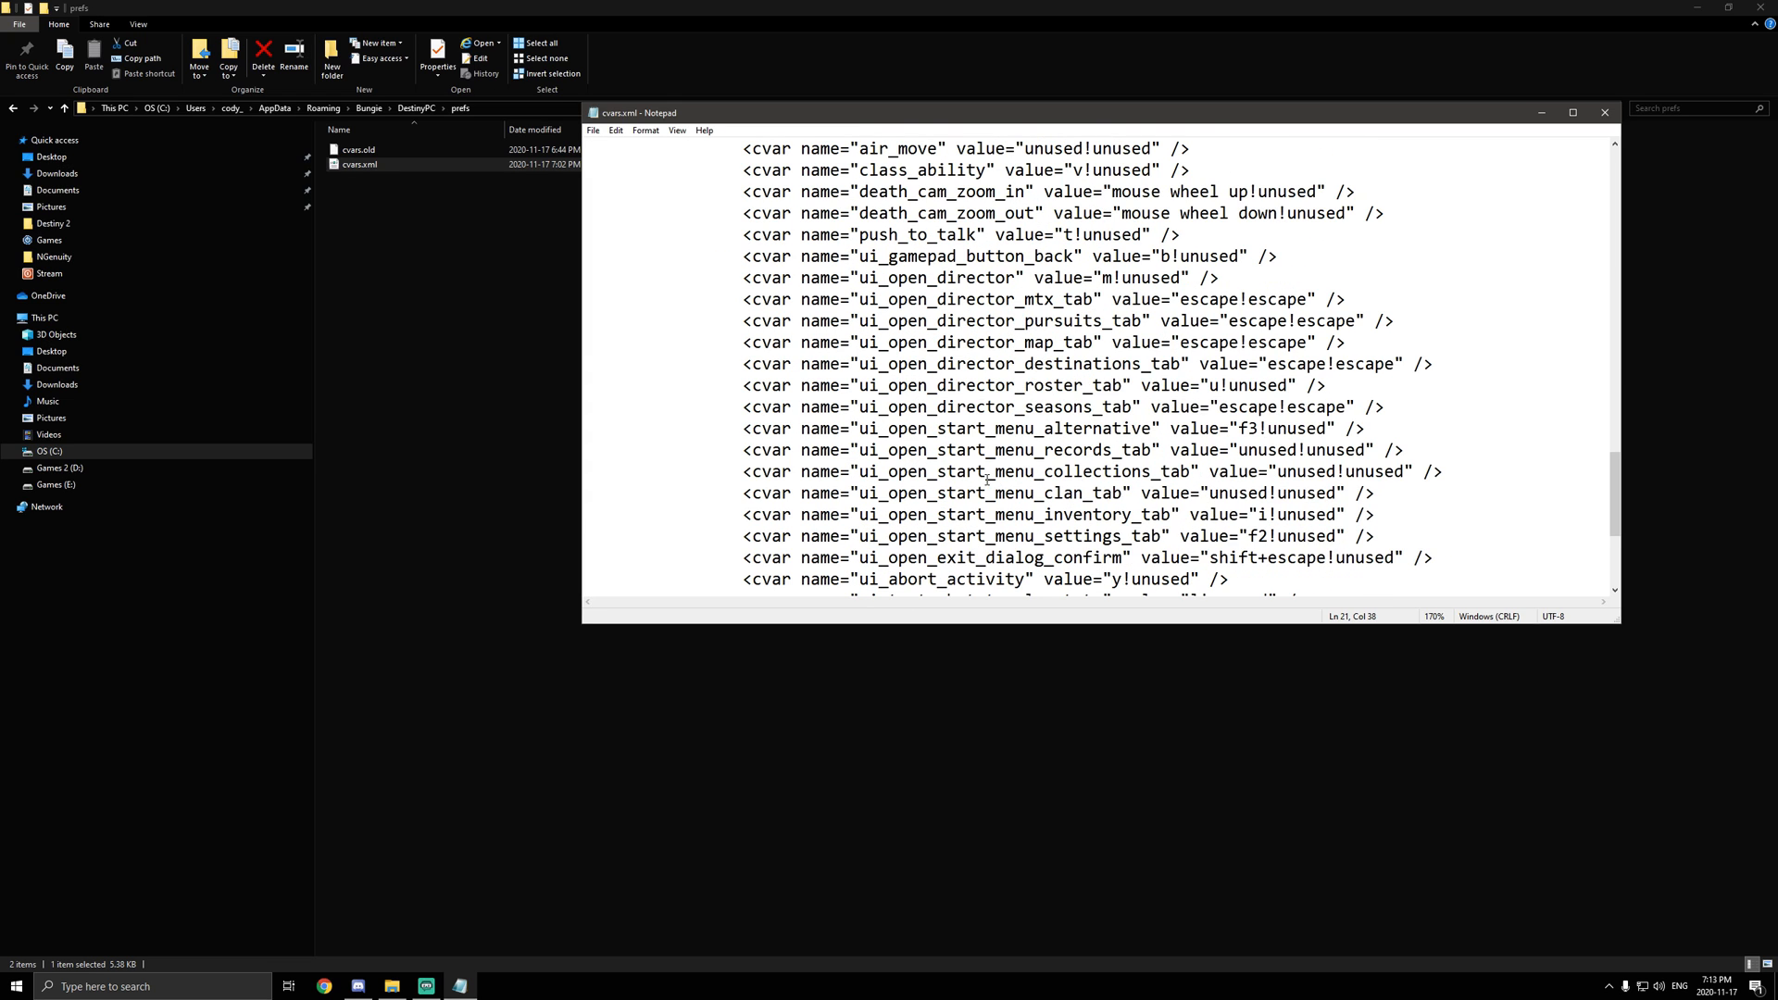
scroll(988, 479, down, 3)
scroll(988, 478, down, 2)
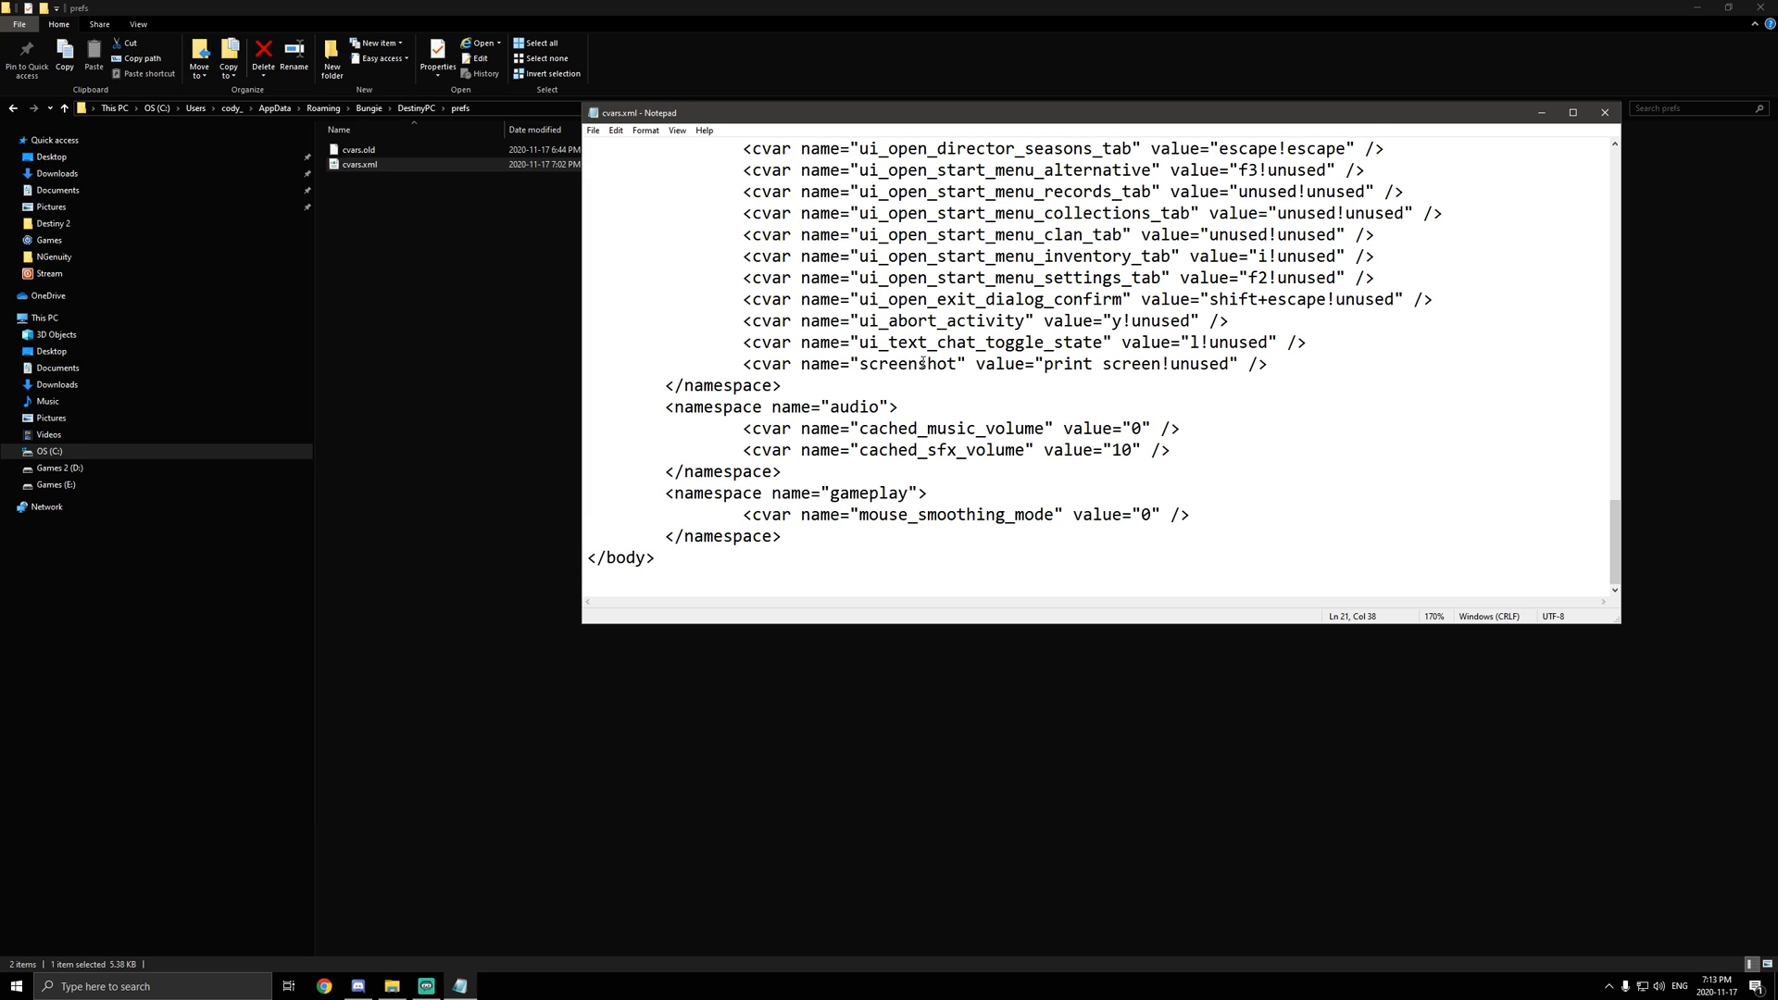
scroll(925, 359, up, 3)
scroll(924, 359, up, 3)
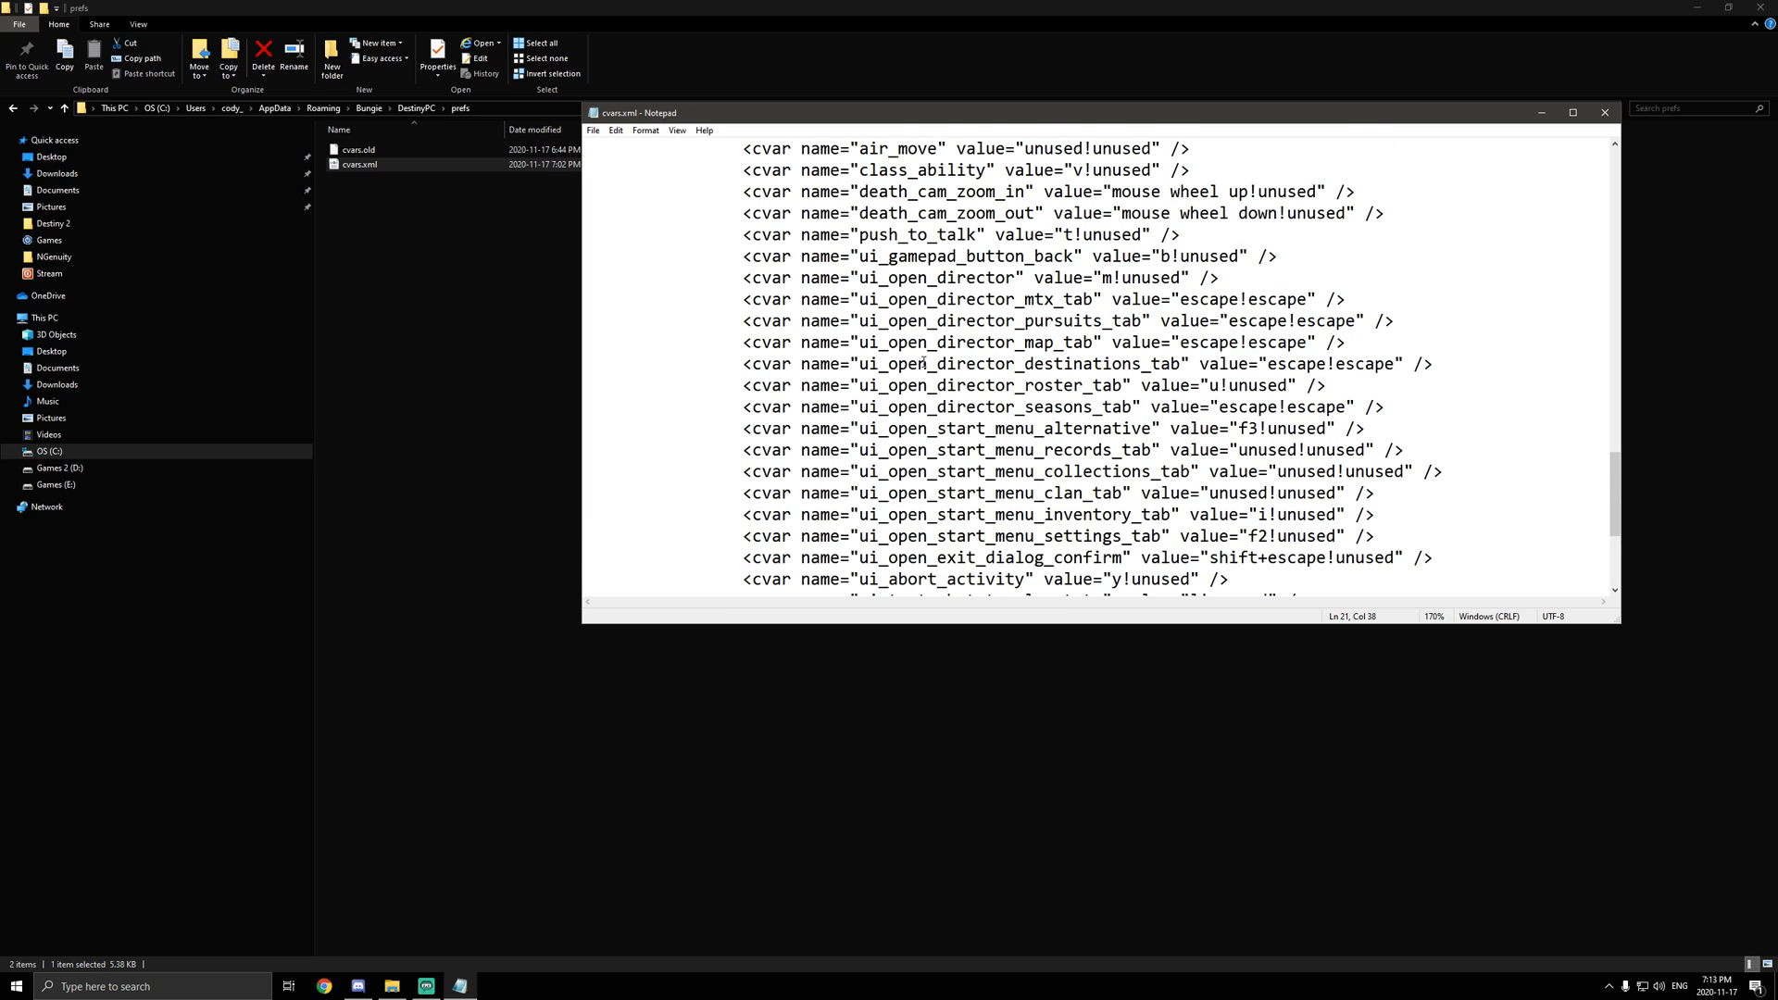
scroll(924, 359, up, 4)
scroll(924, 358, up, 4)
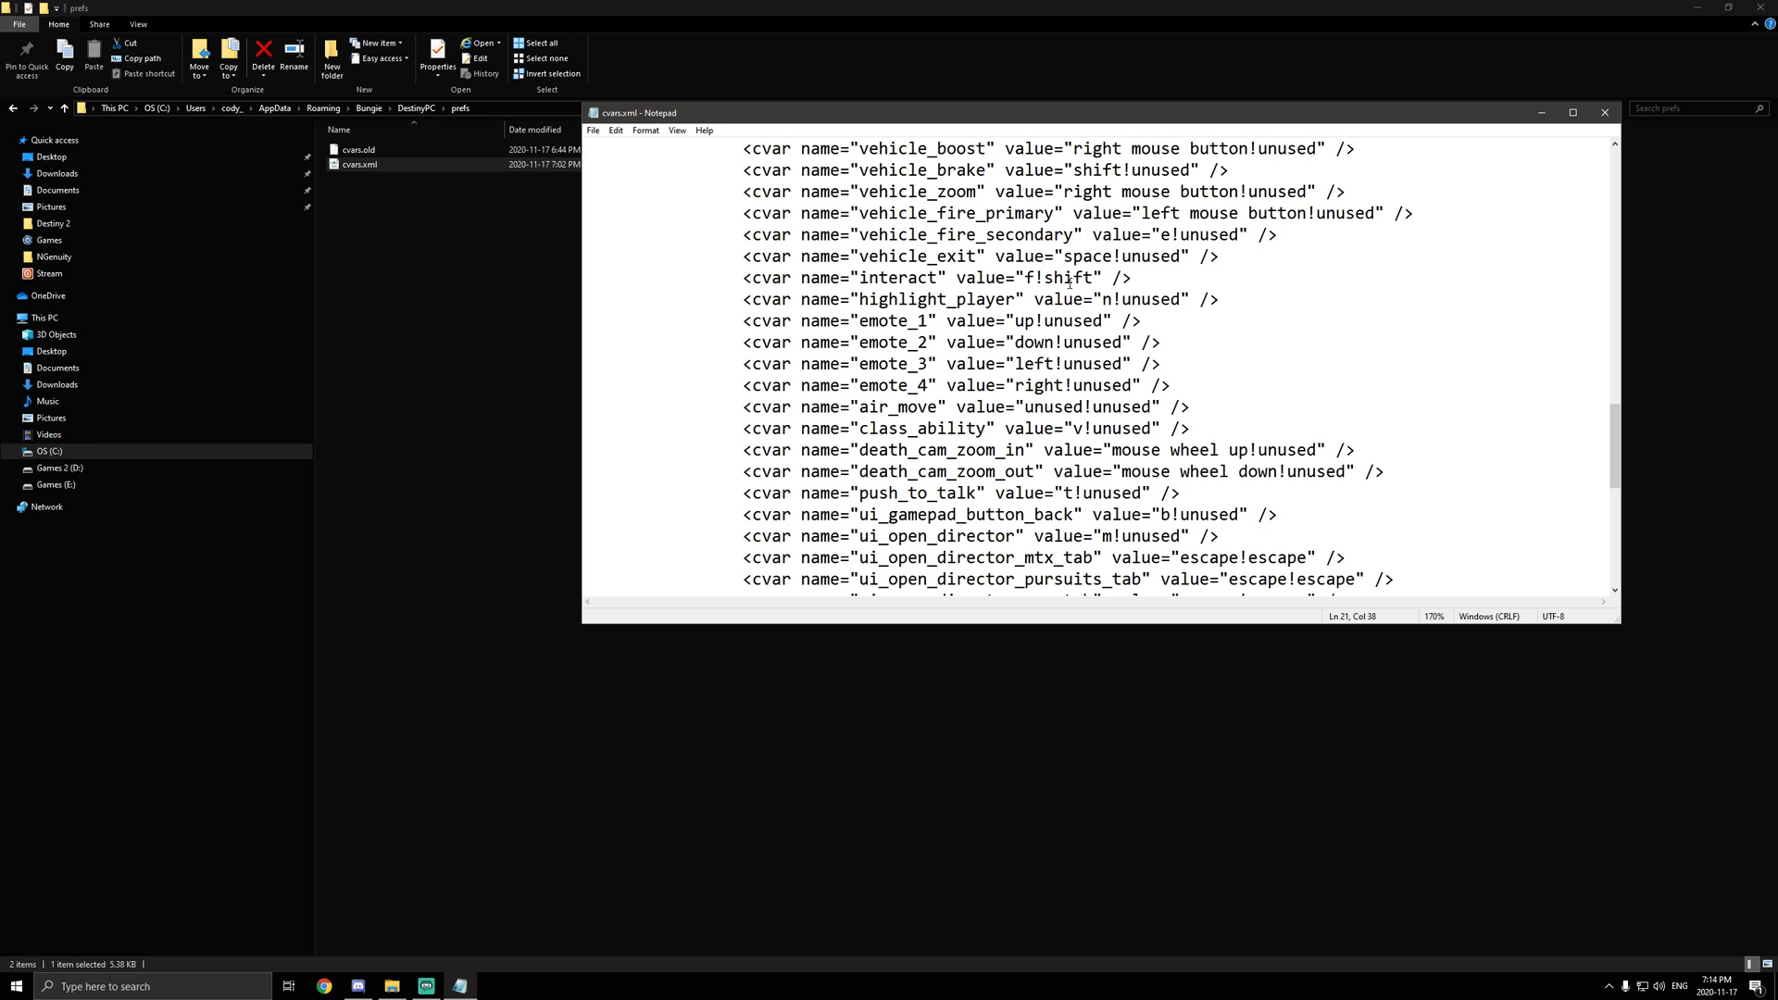
scroll(1067, 300, down, 2)
scroll(1067, 301, down, 2)
scroll(1043, 362, down, 2)
scroll(1019, 432, down, 1)
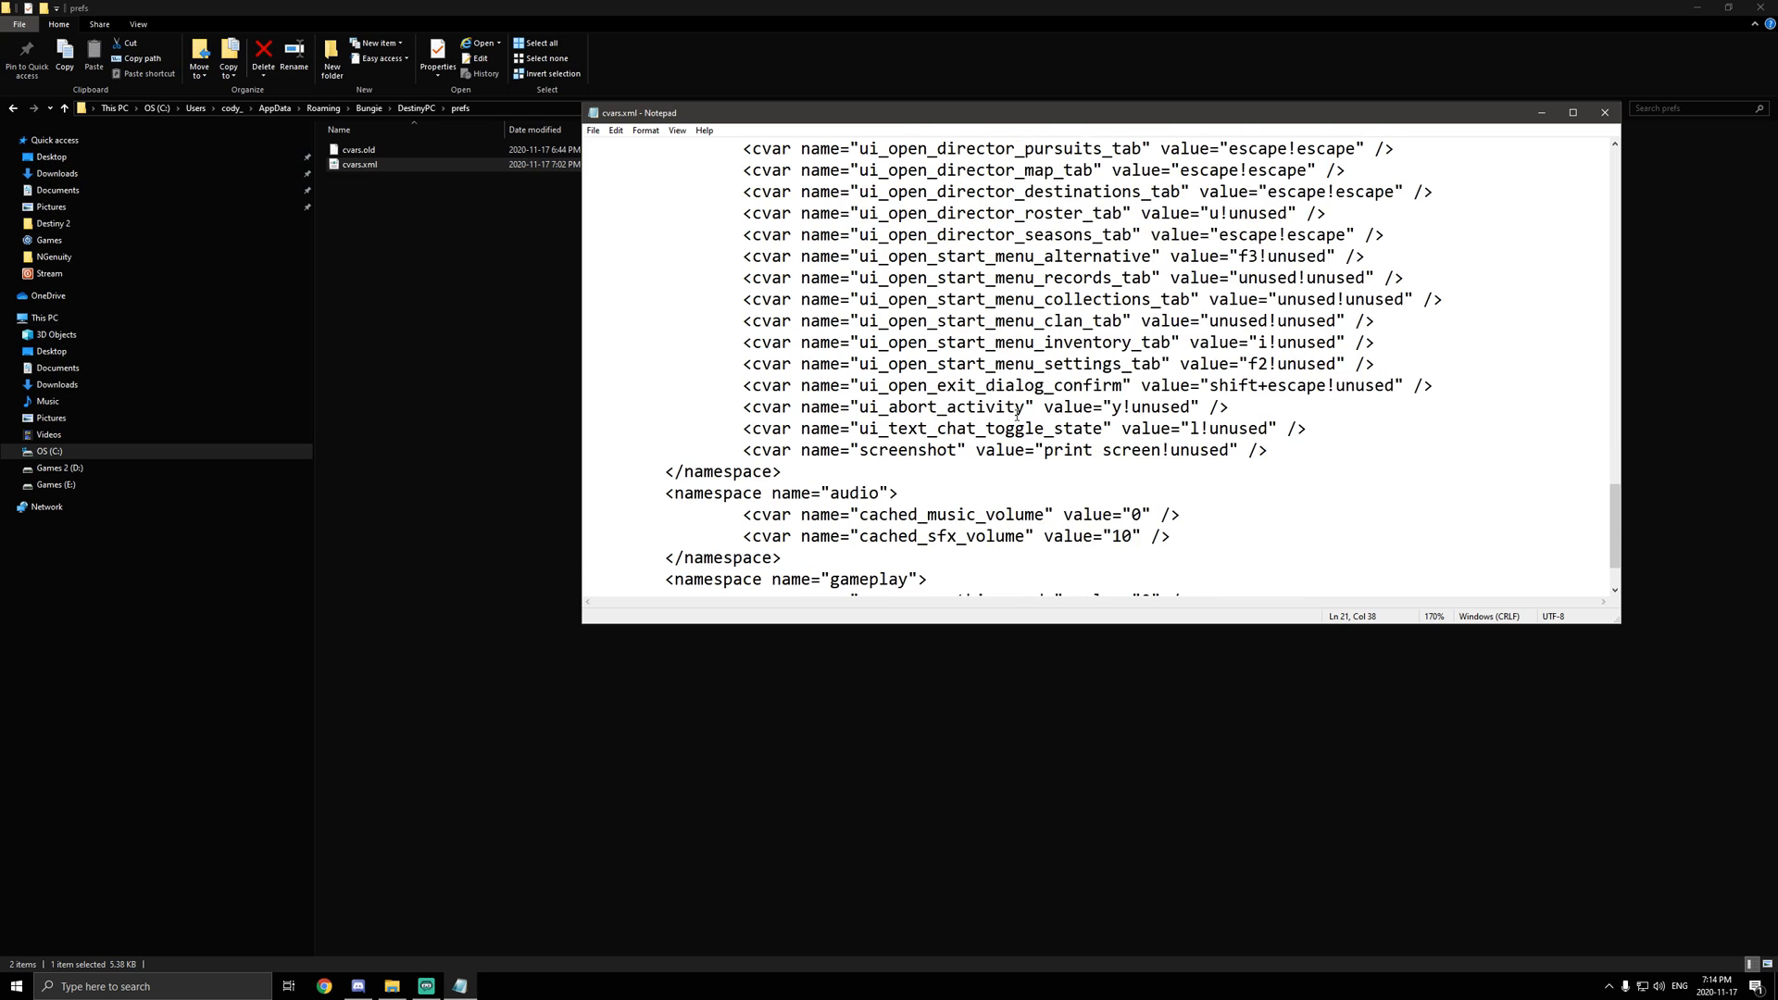
scroll(1018, 424, down, 1)
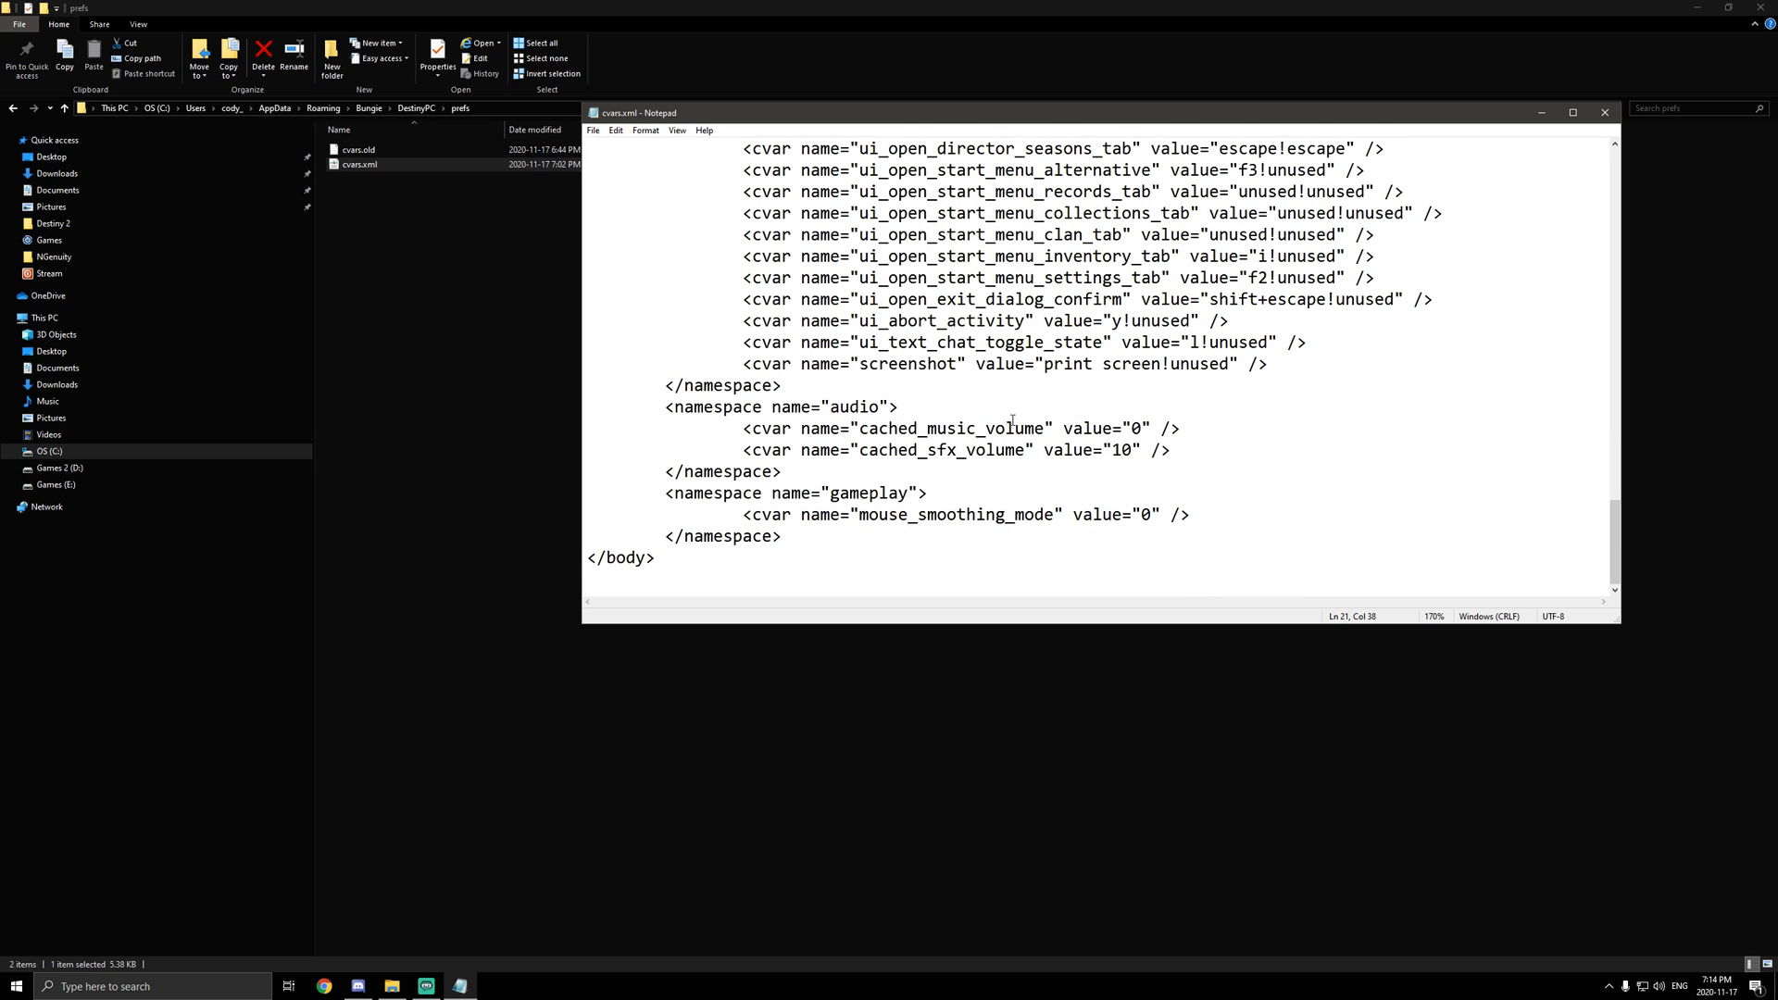
Step: Save the edited cvars.xml from Notepad's File menu
click(596, 131)
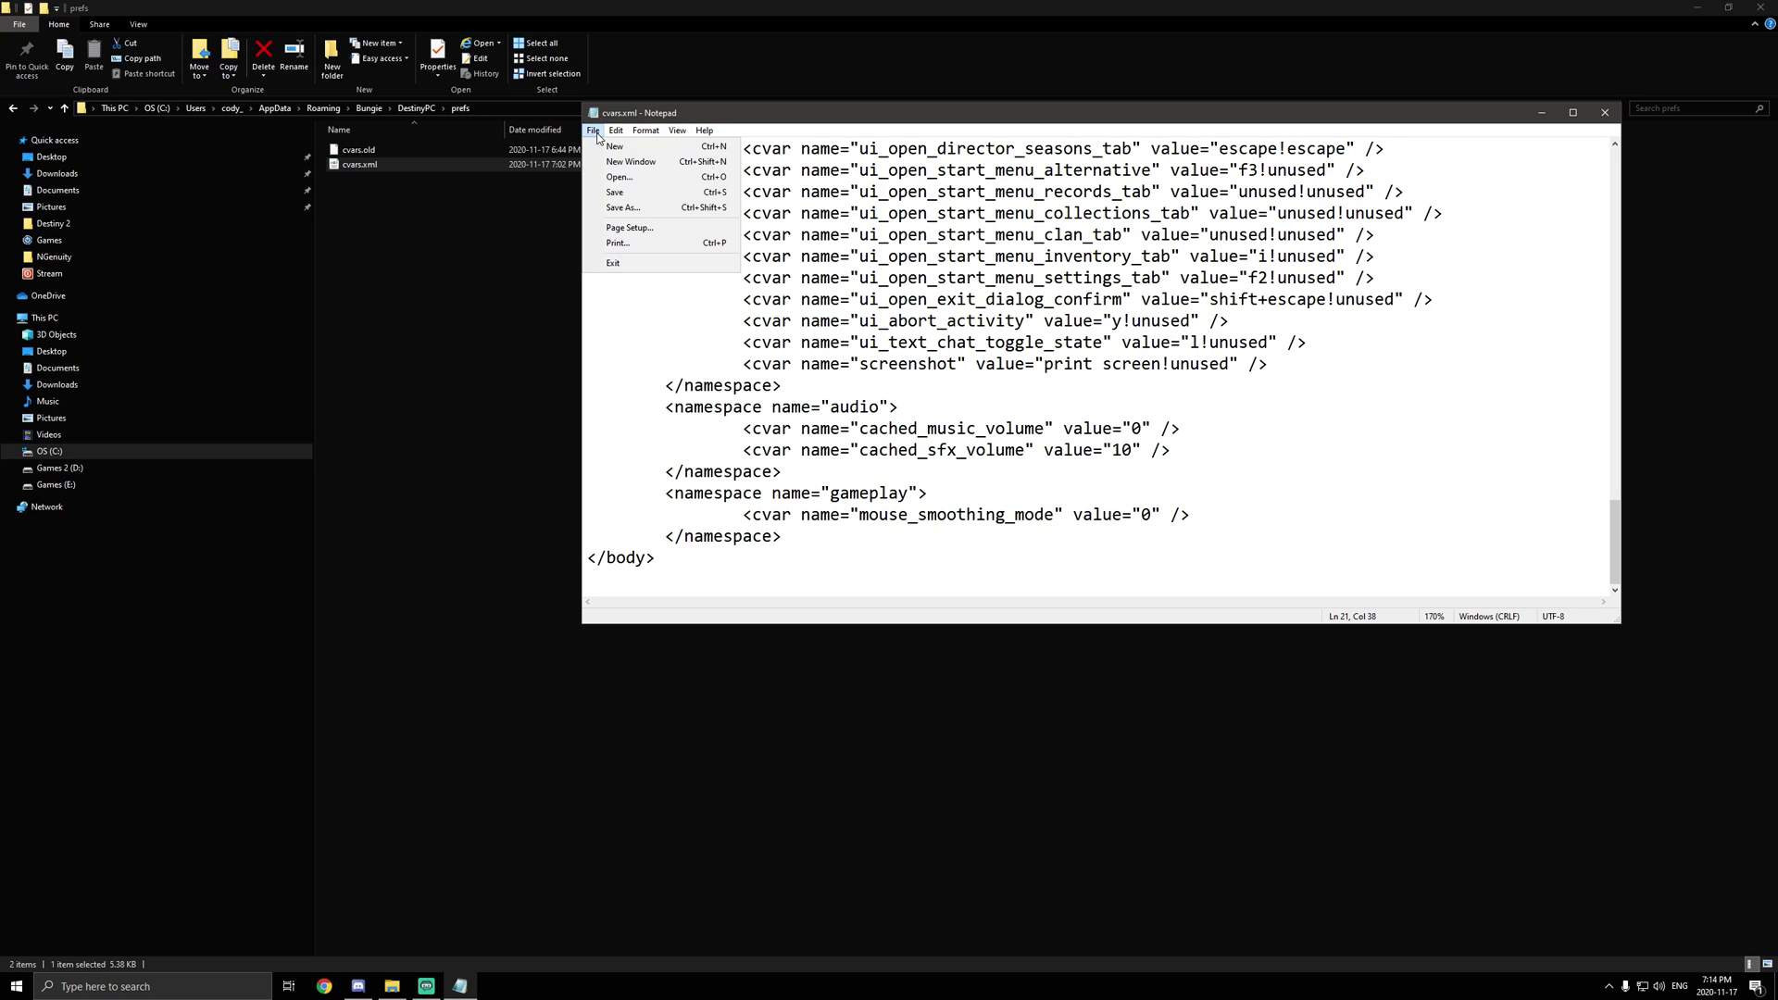
click(626, 197)
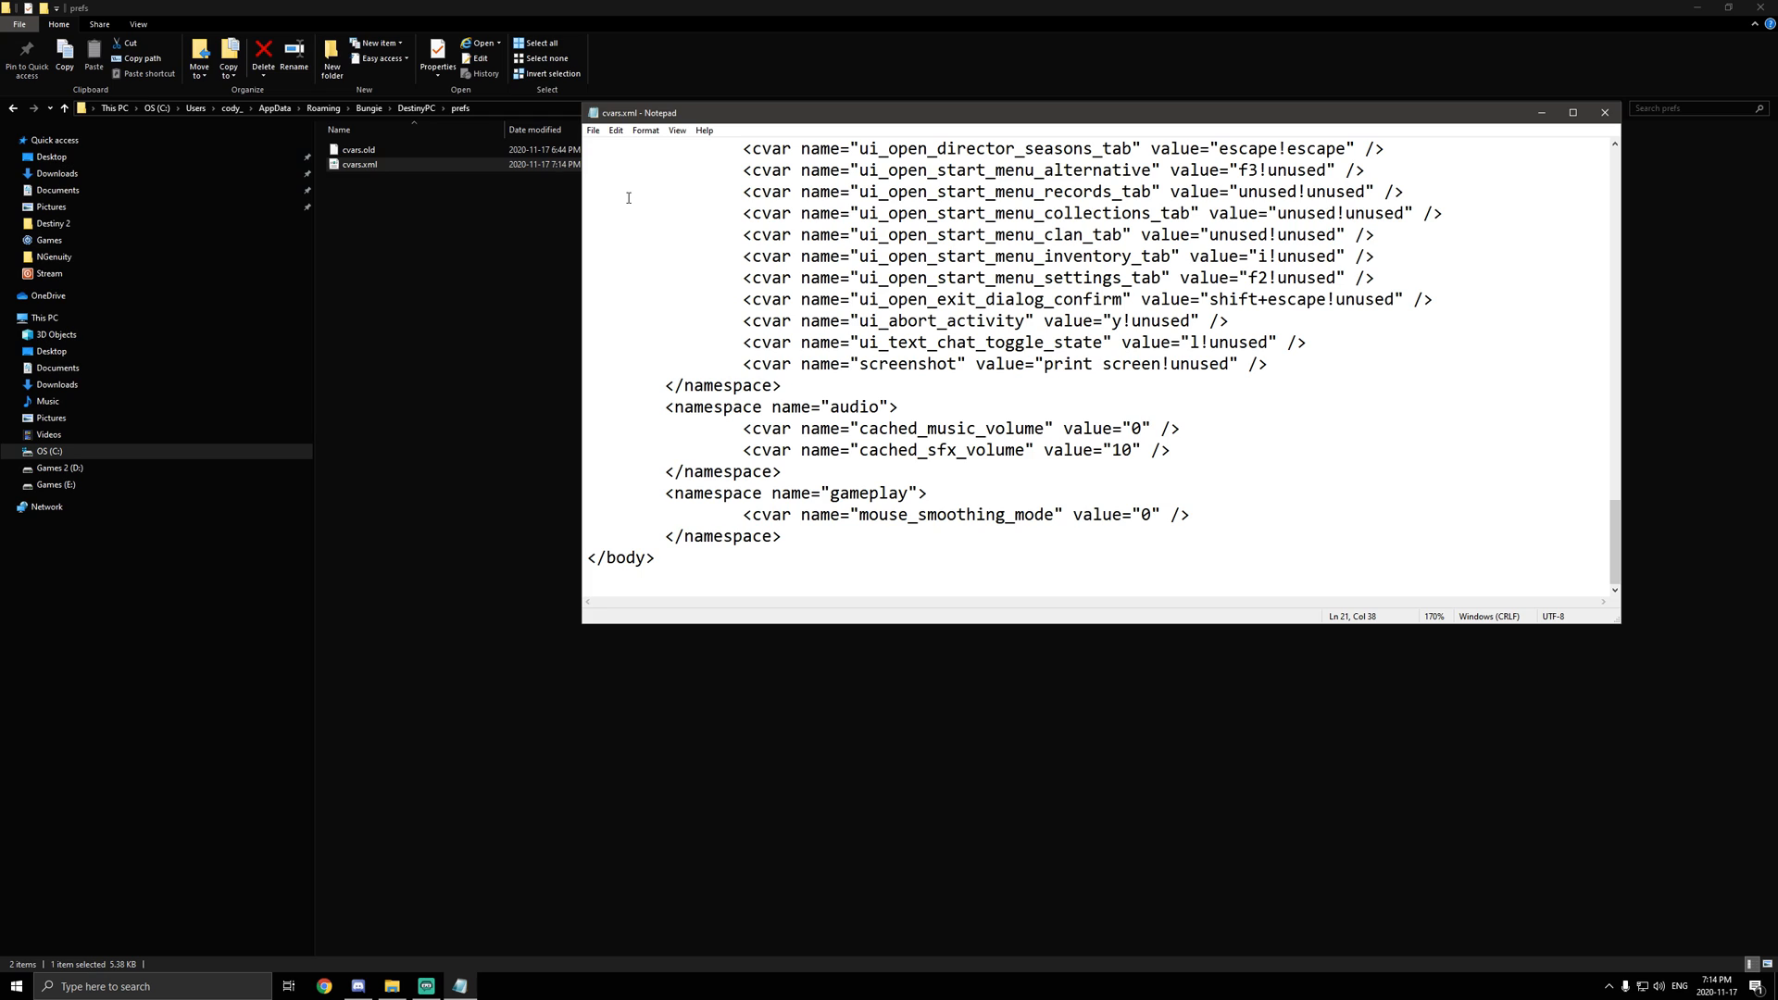
Step: Close Notepad and the prefs folder window before launching Destiny 2
click(1605, 112)
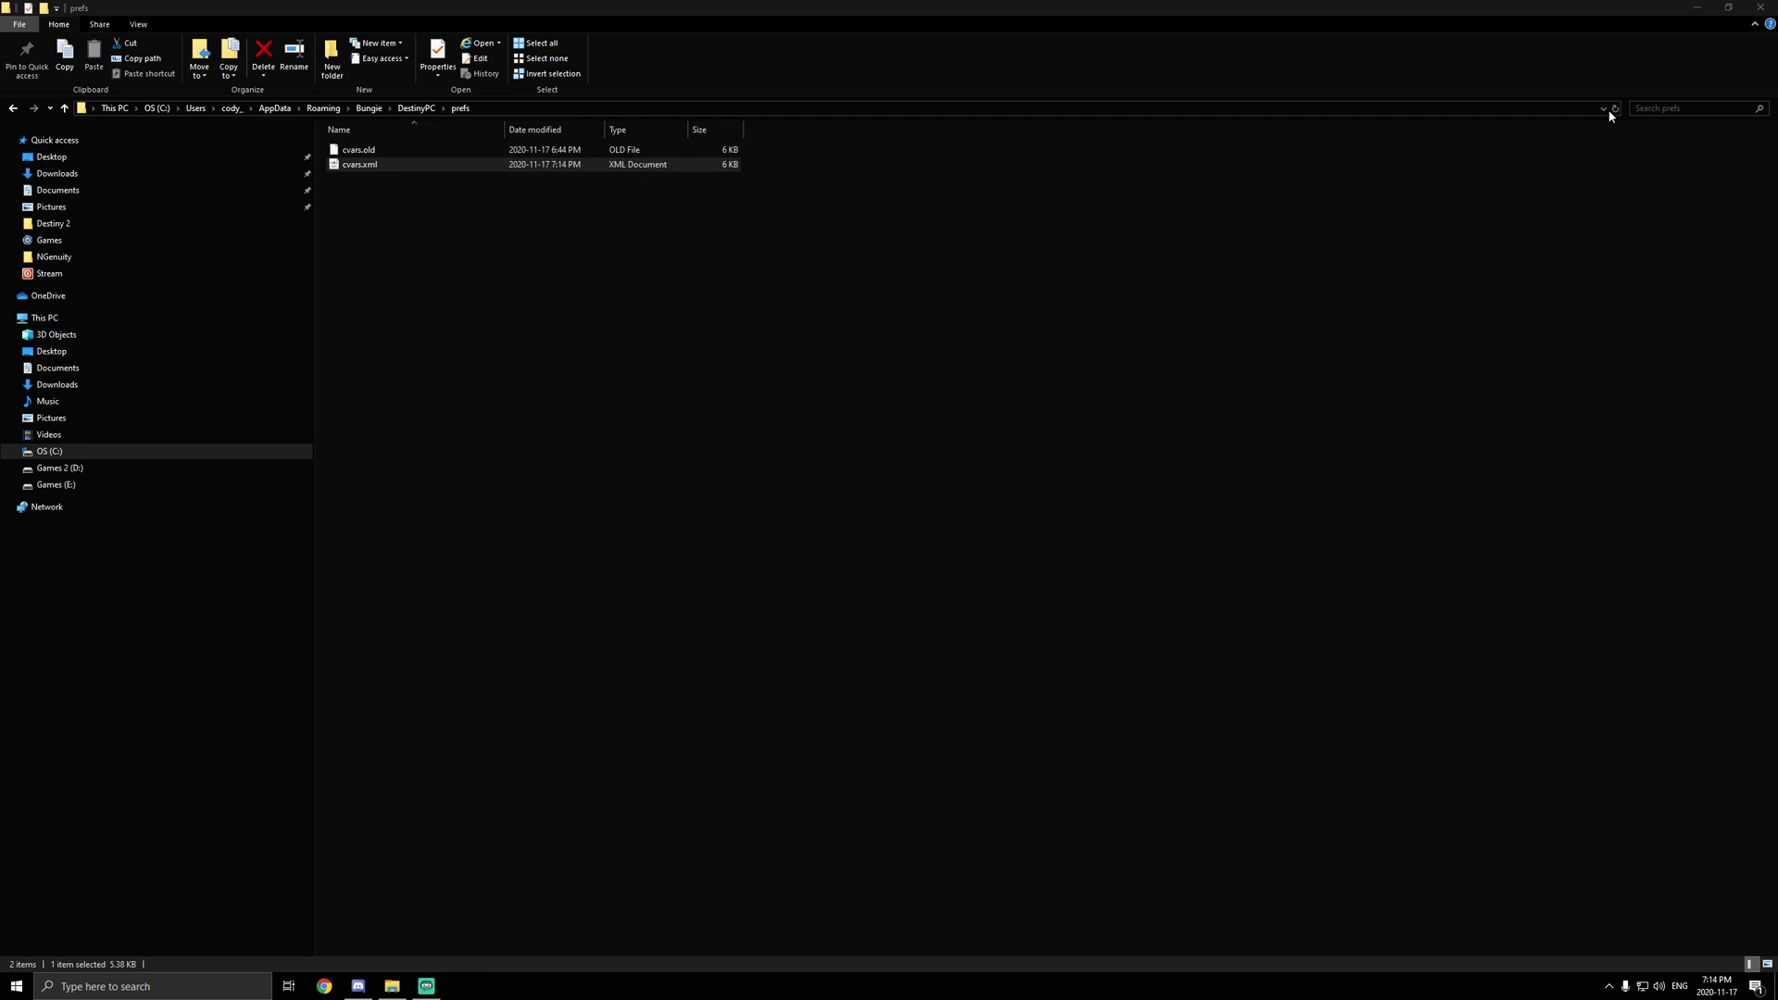
click(1761, 7)
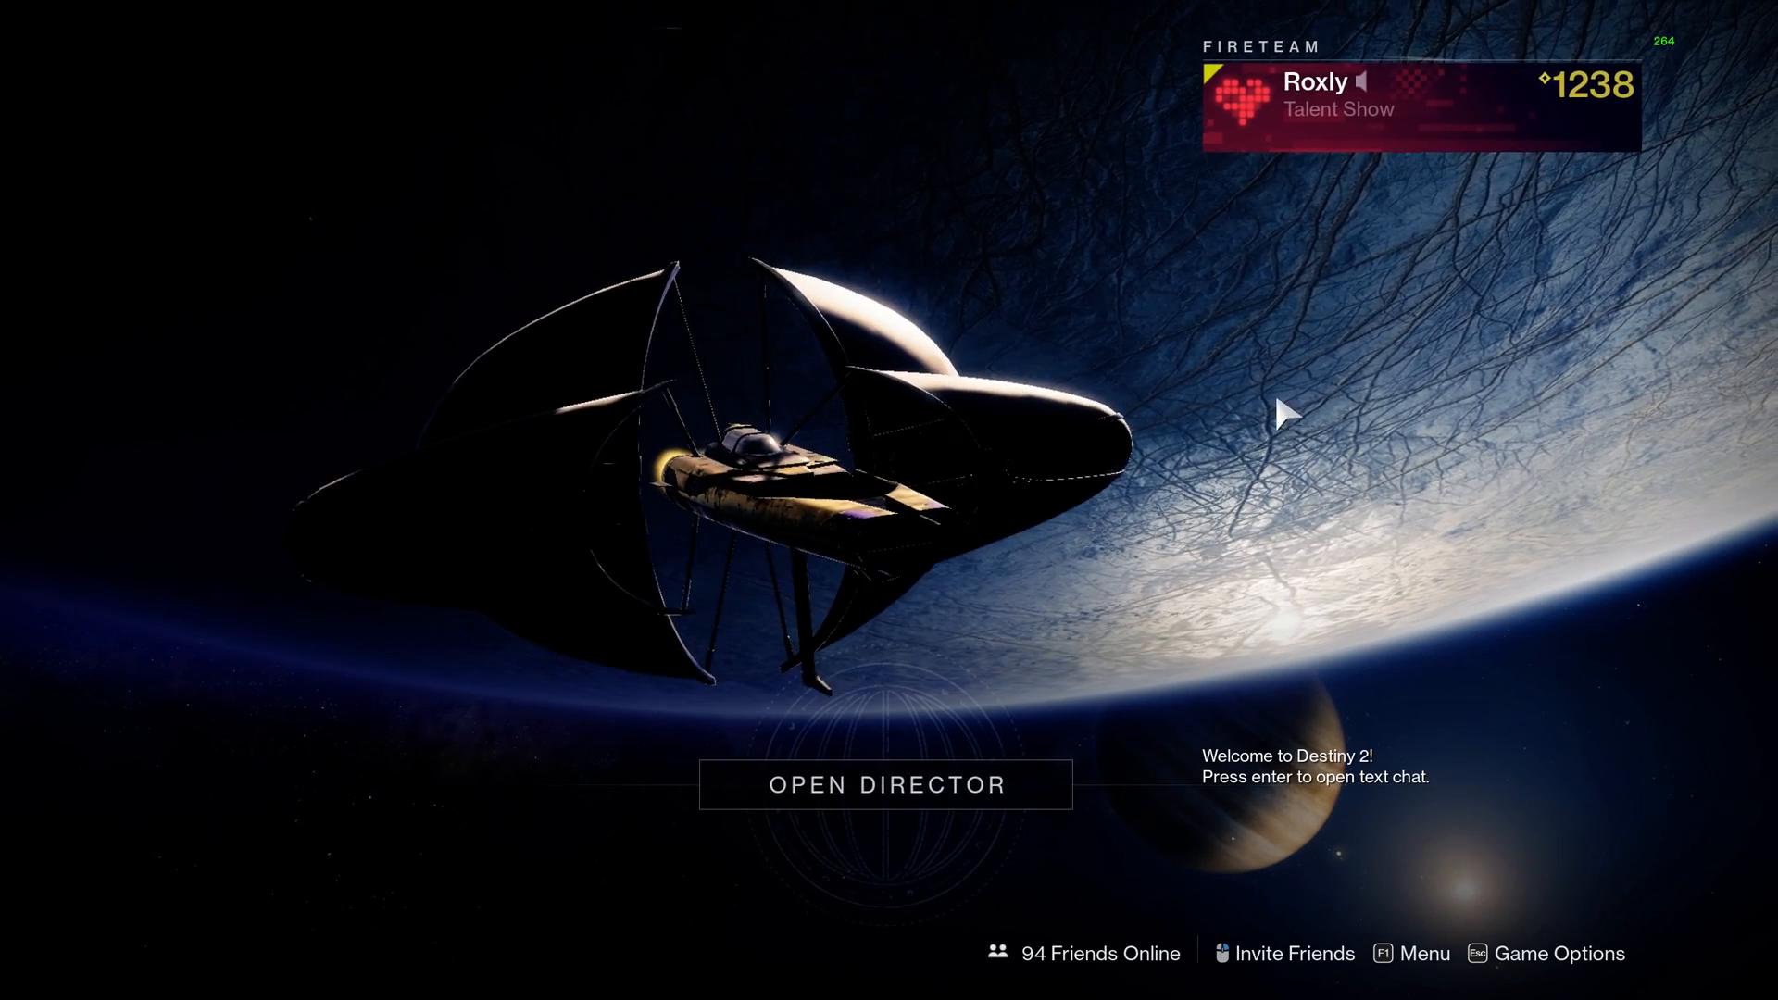
Step: From orbit, choose Europa on the Destinations map and launch to the Beyond landing zone
key(Tab)
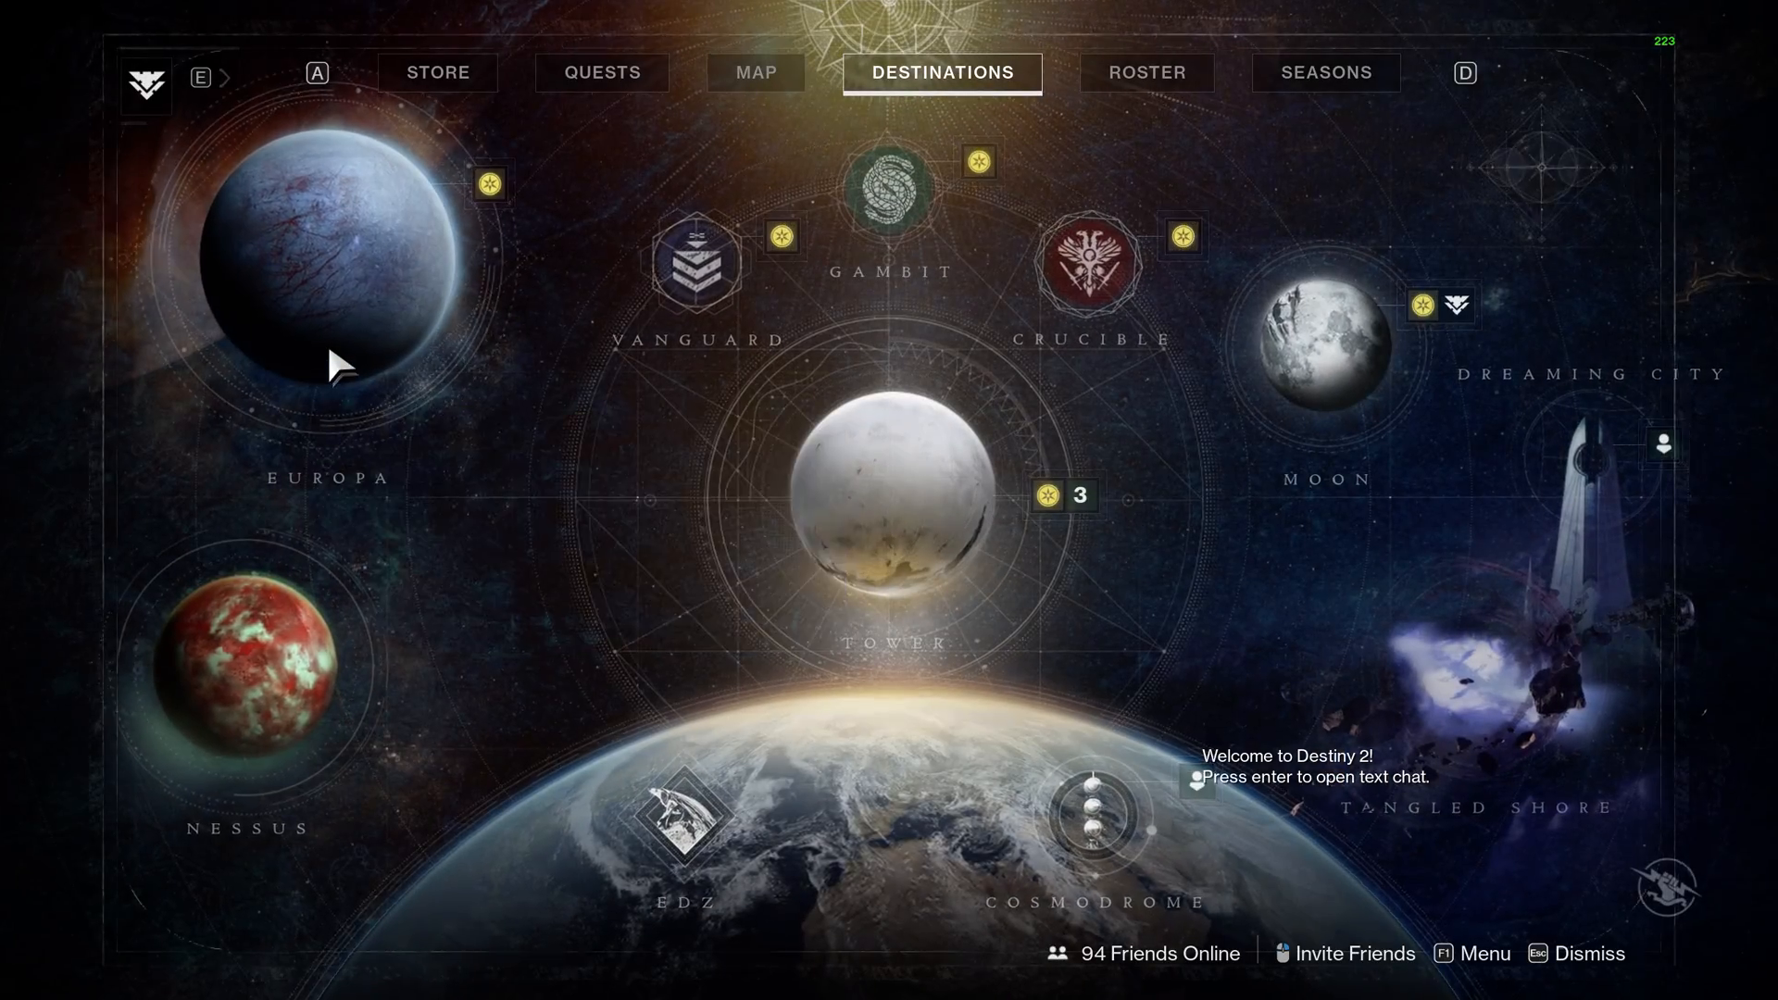
click(327, 340)
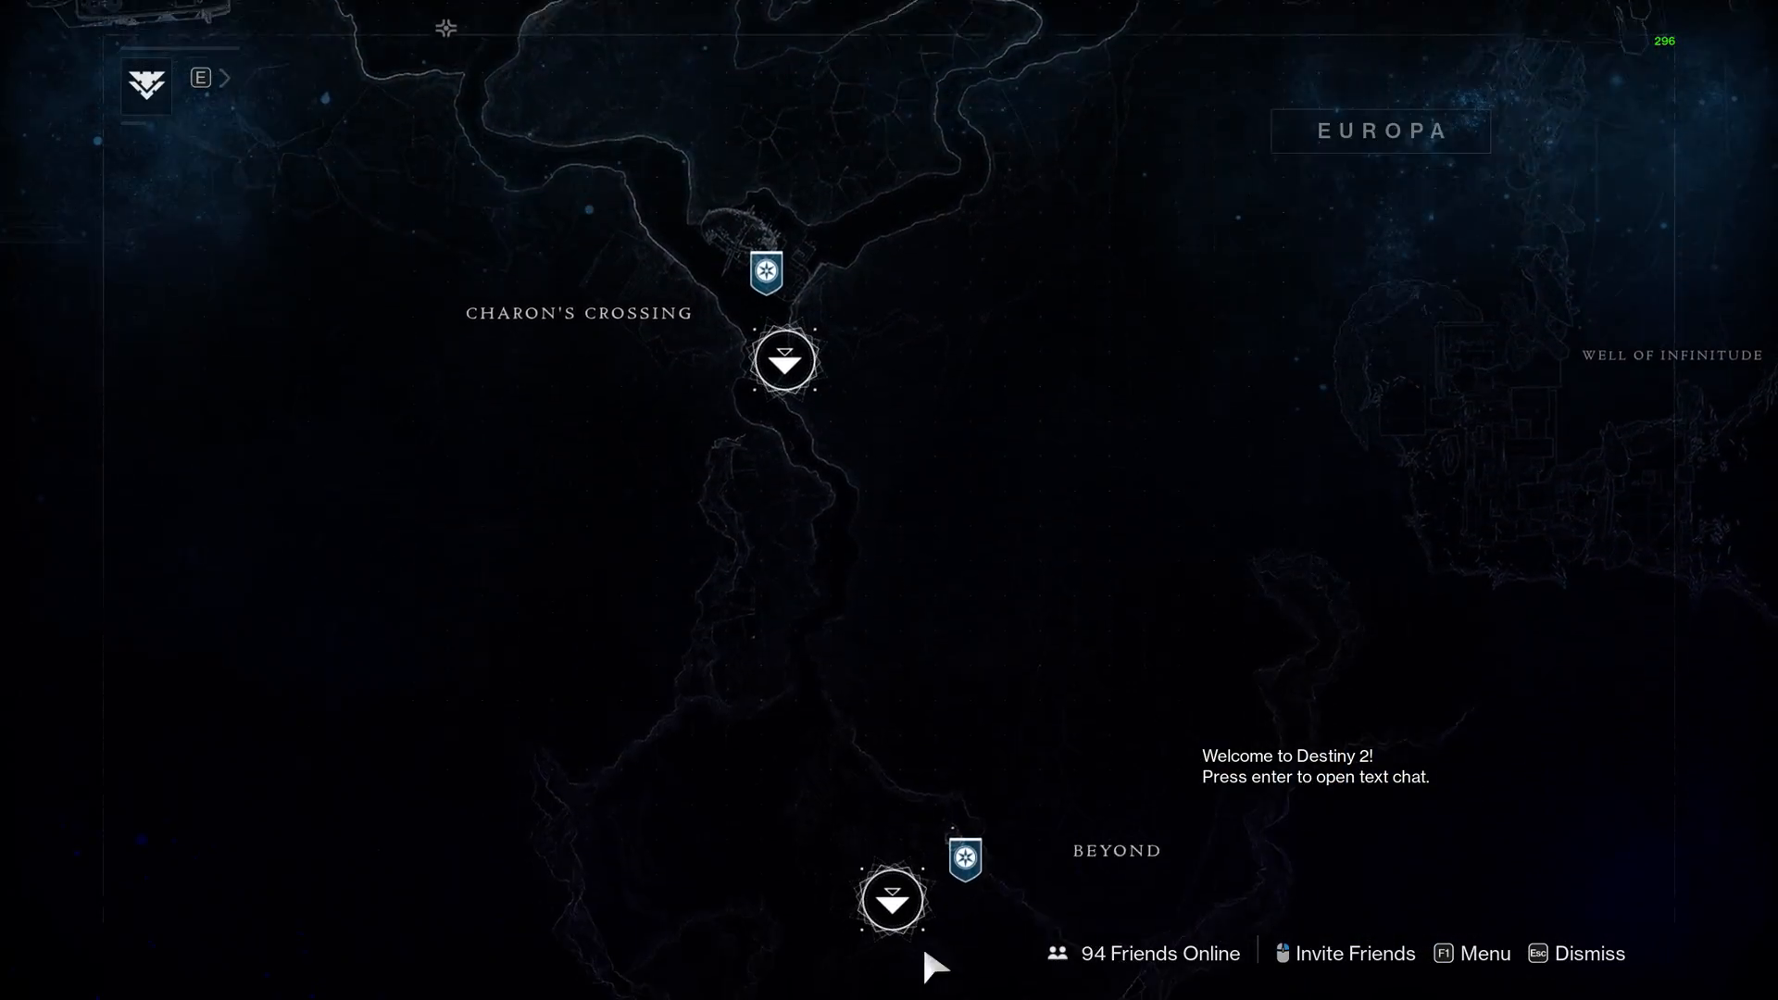
click(892, 902)
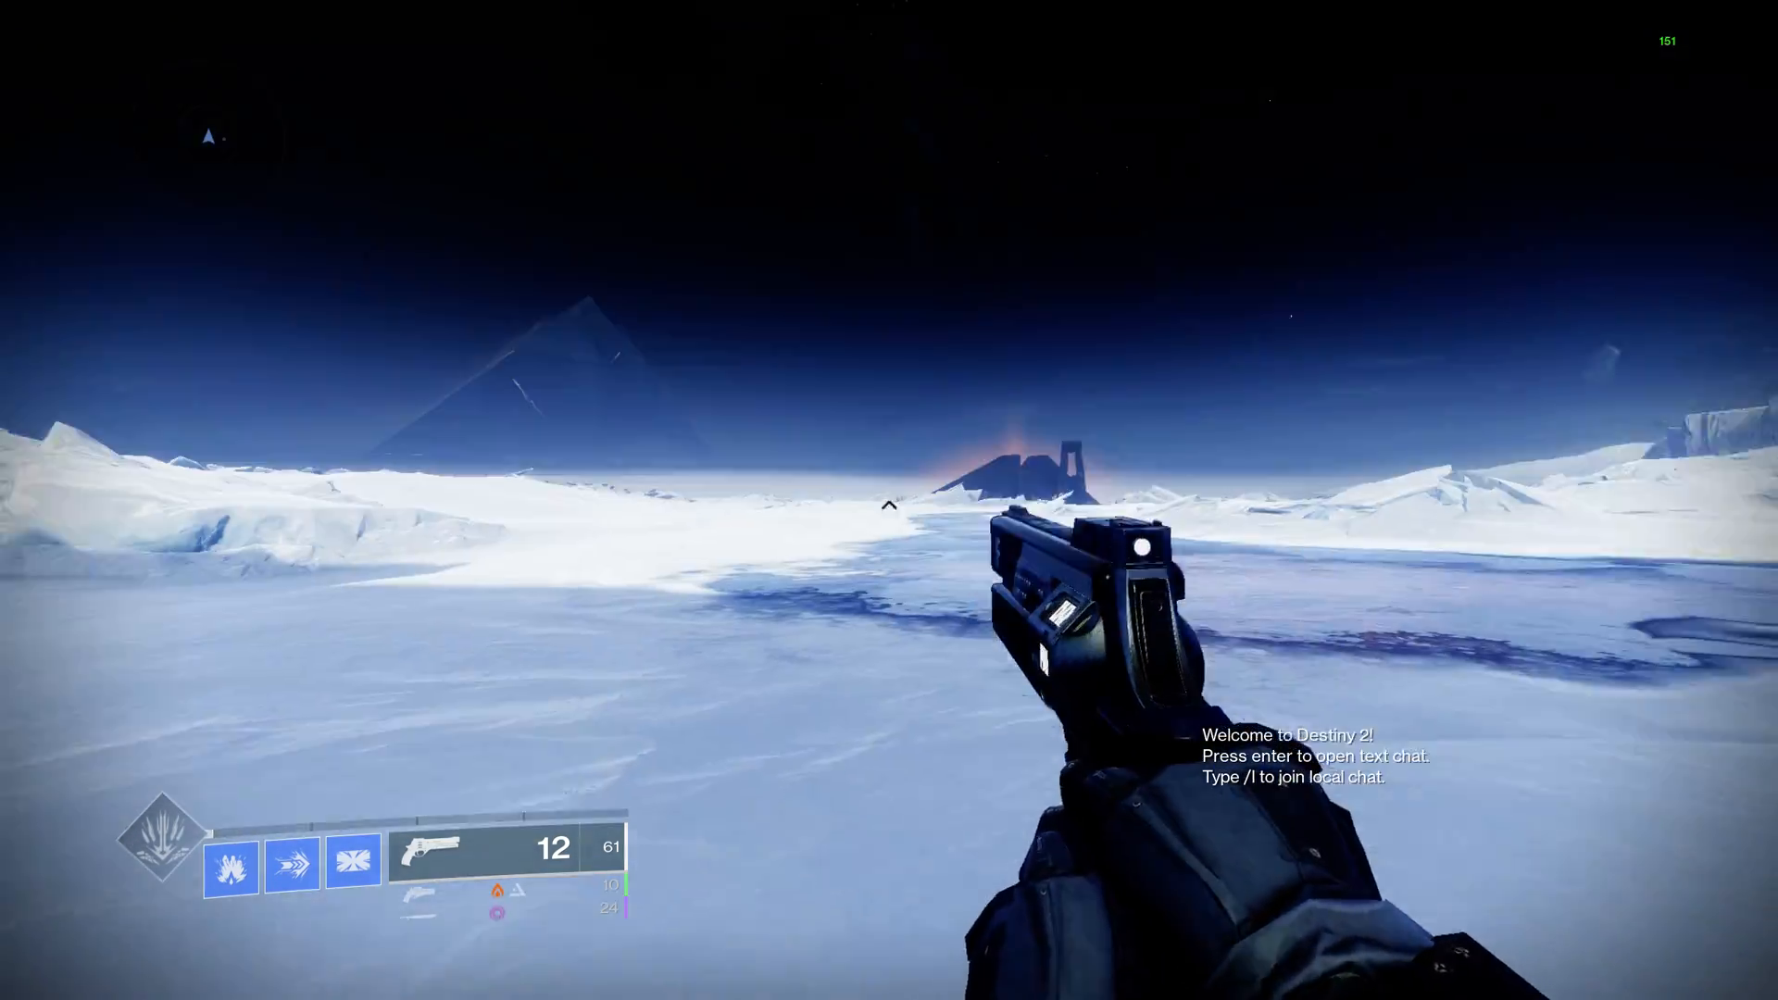
Step: Roam Europa's ice swapping hand cannon and sword, with sword slams, jumps, sprints and aiming
key(3)
key(1)
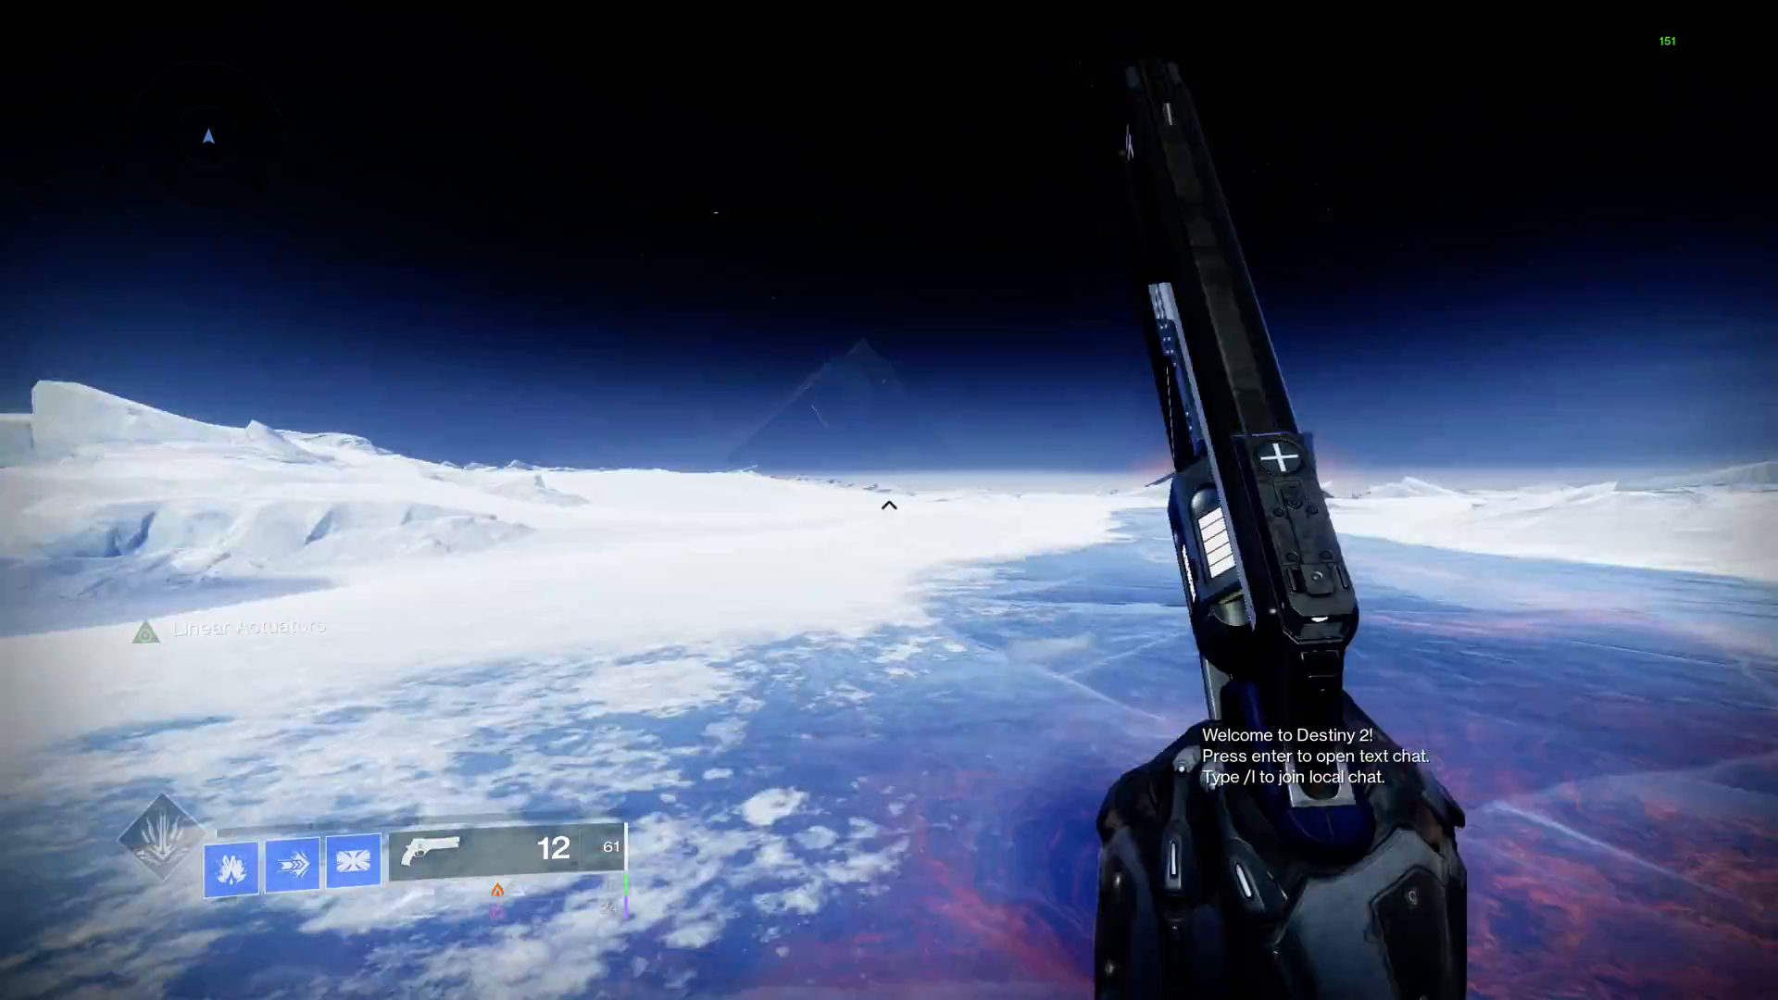
key(3)
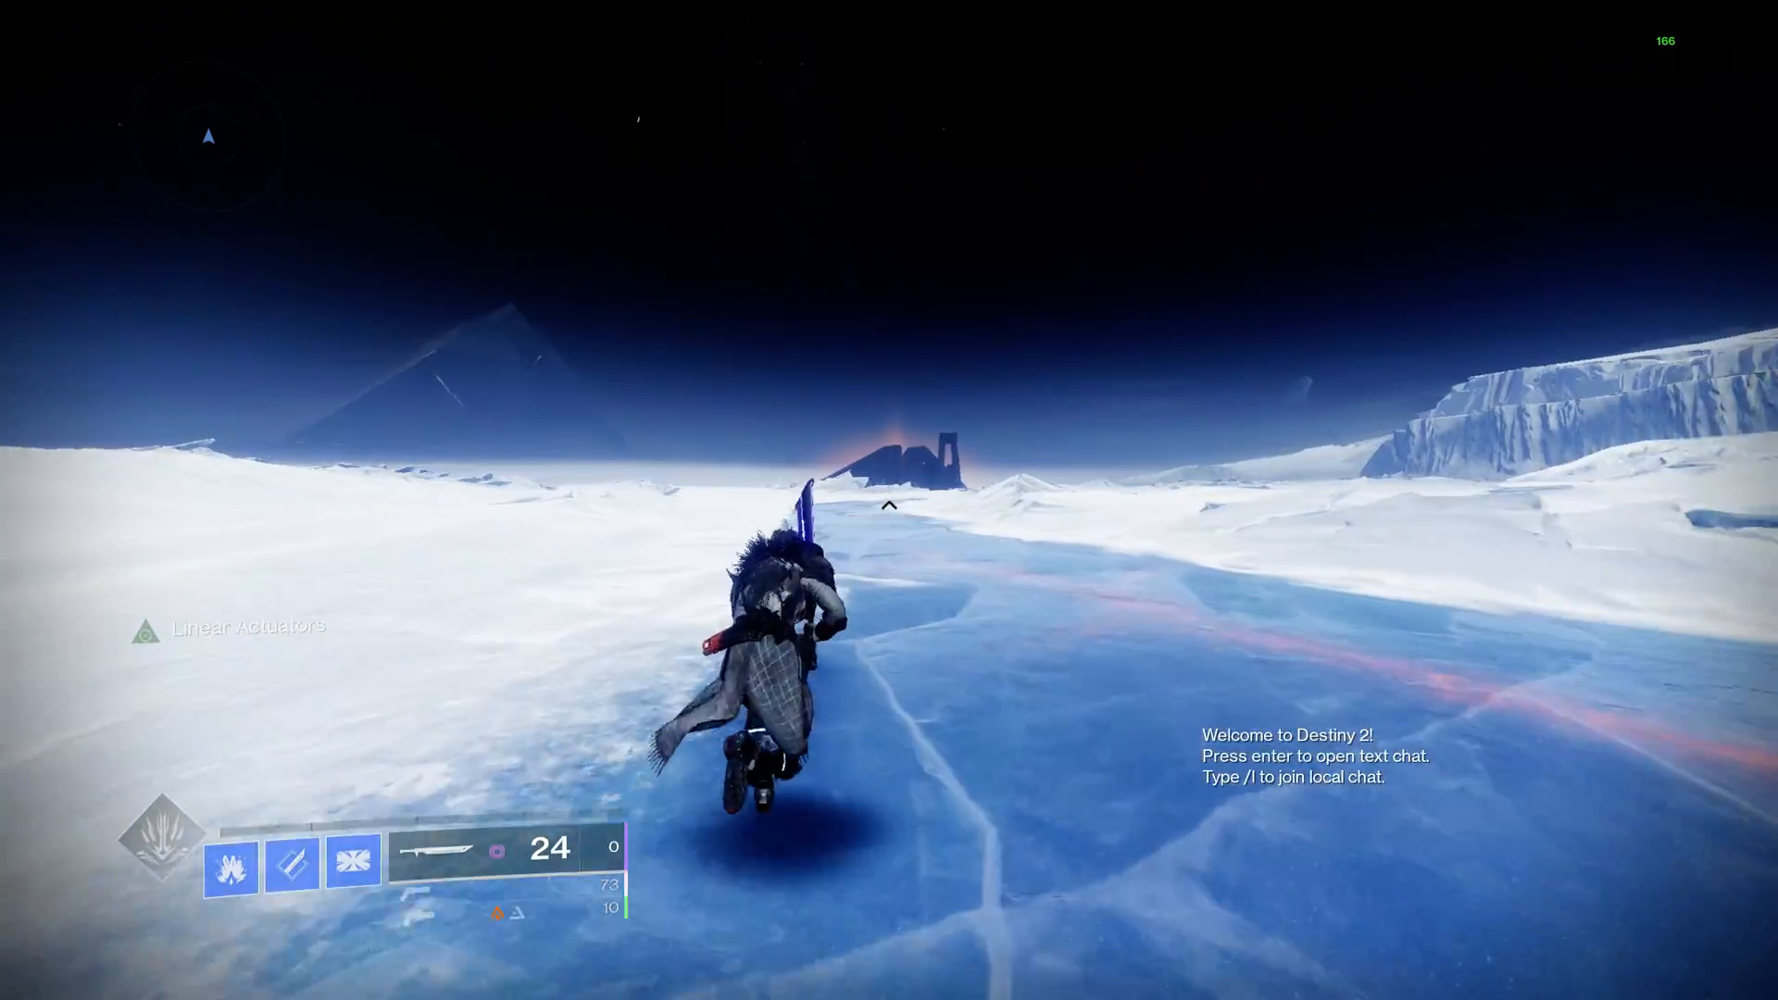
key(1)
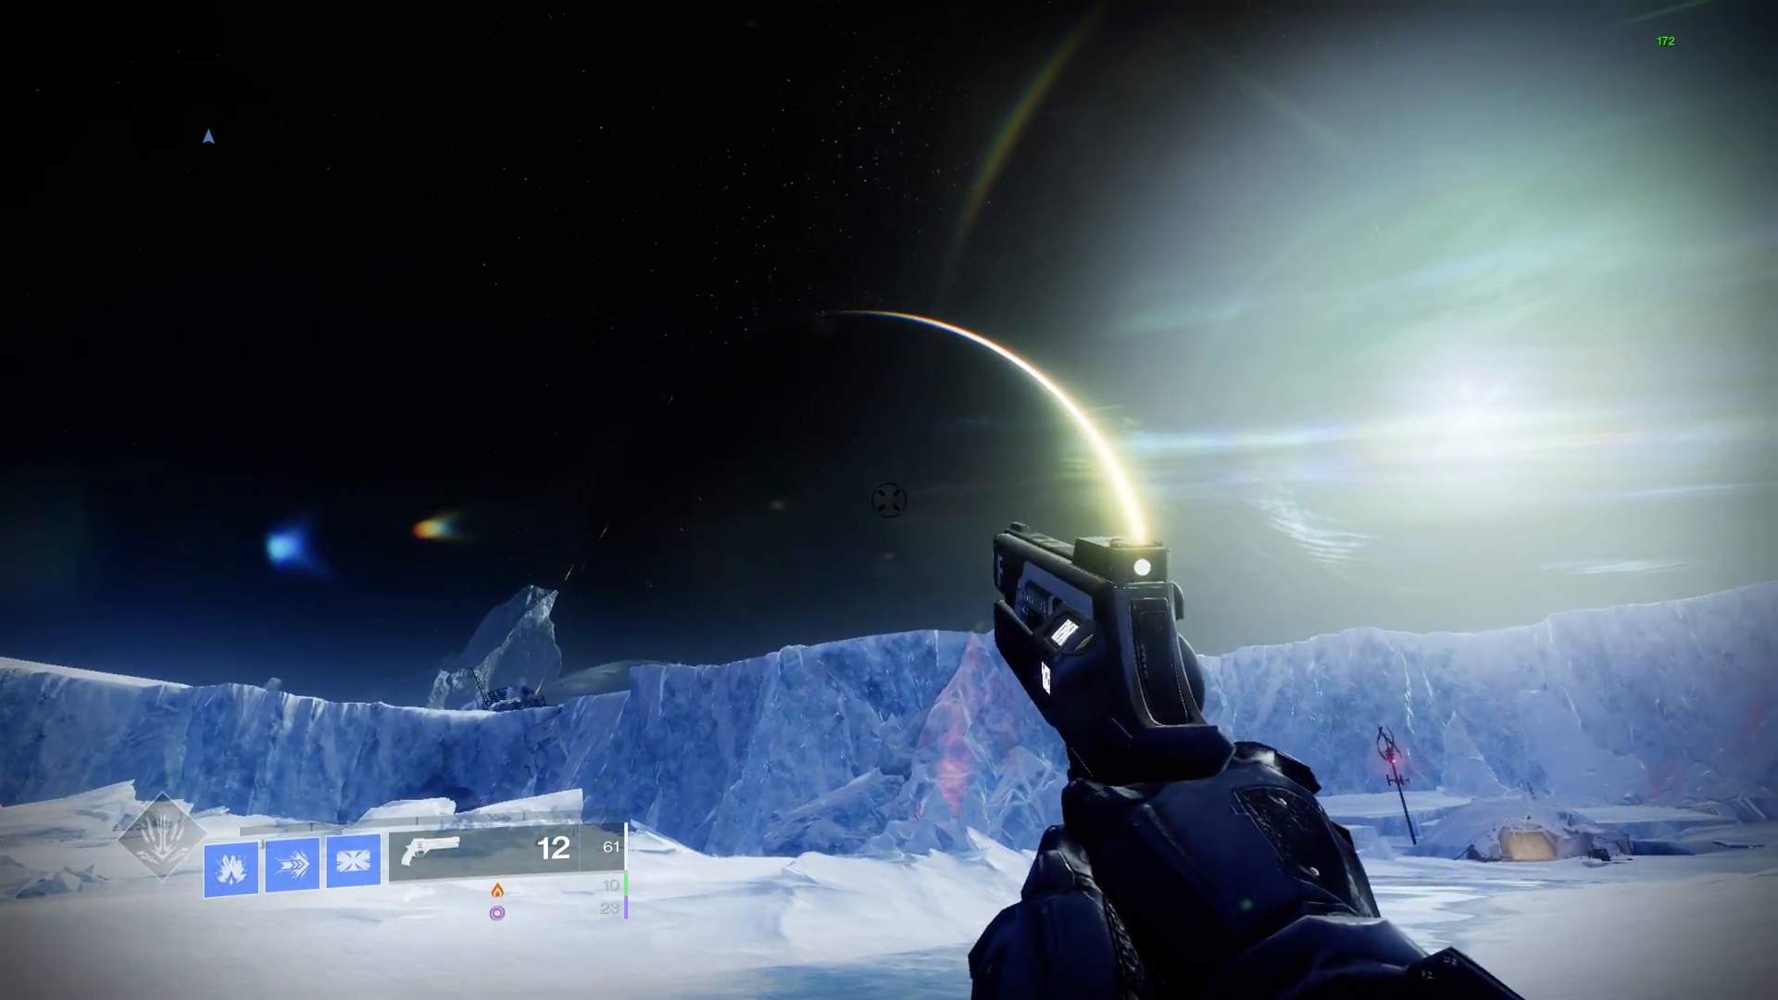
key(3)
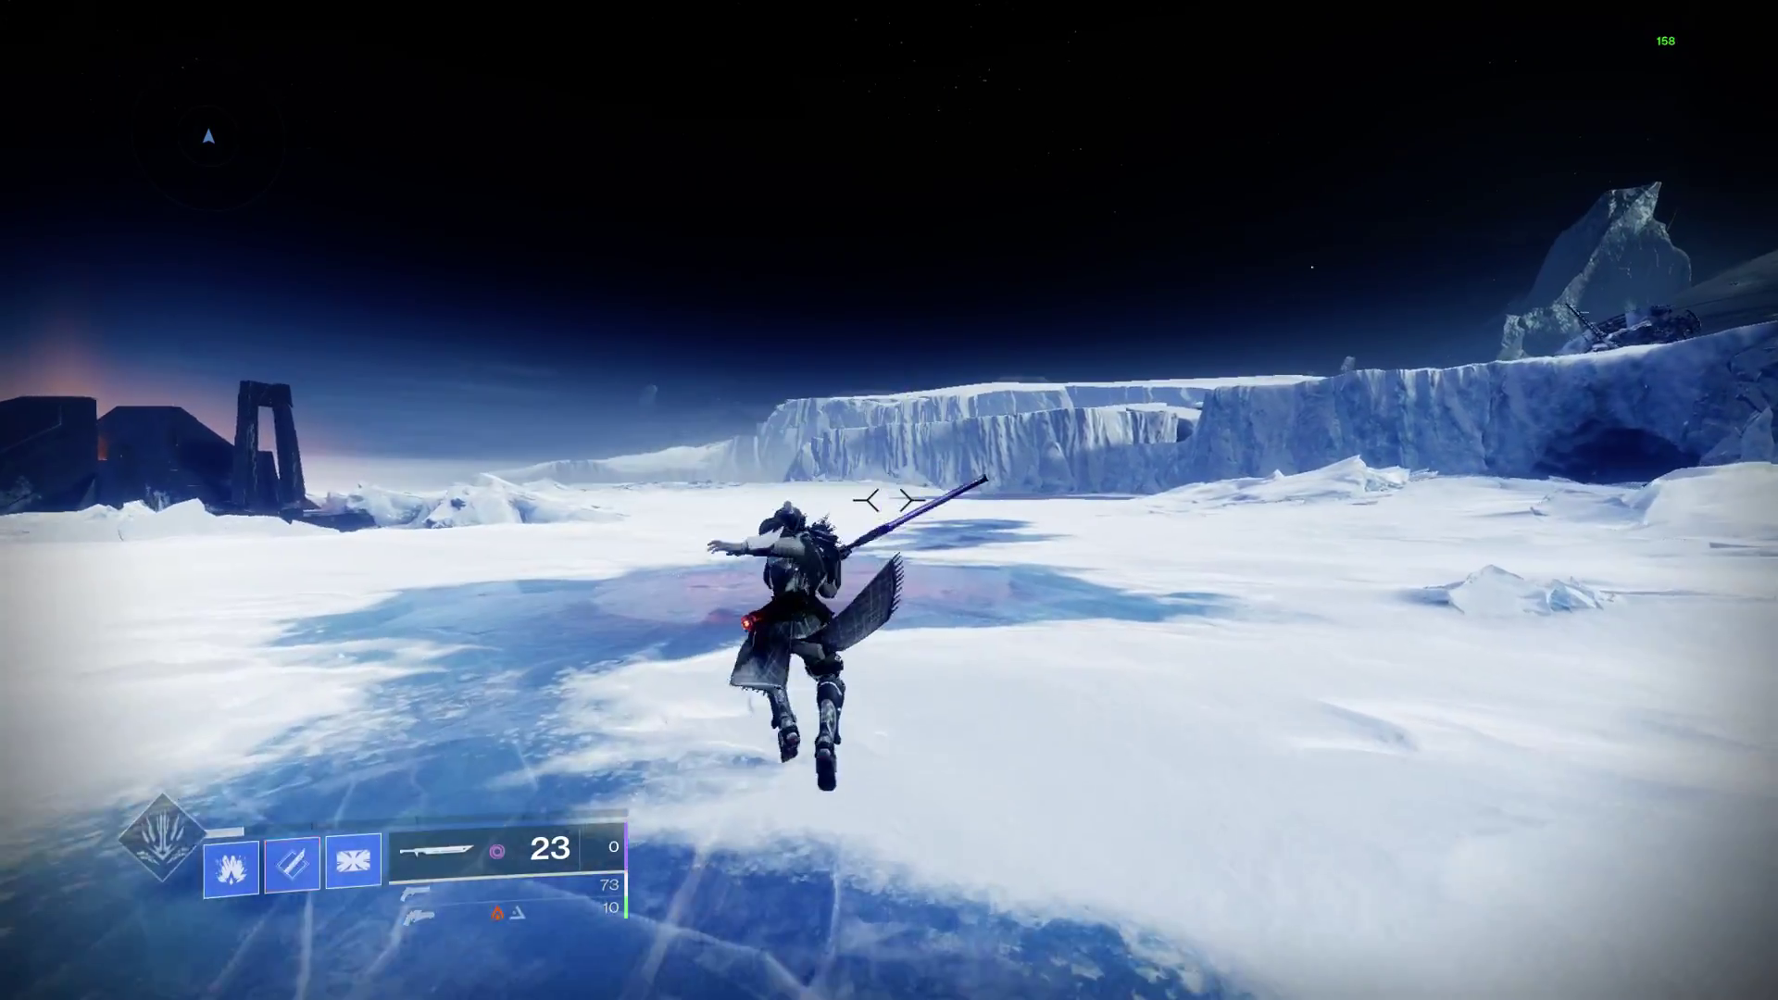
click(890, 500)
key(1)
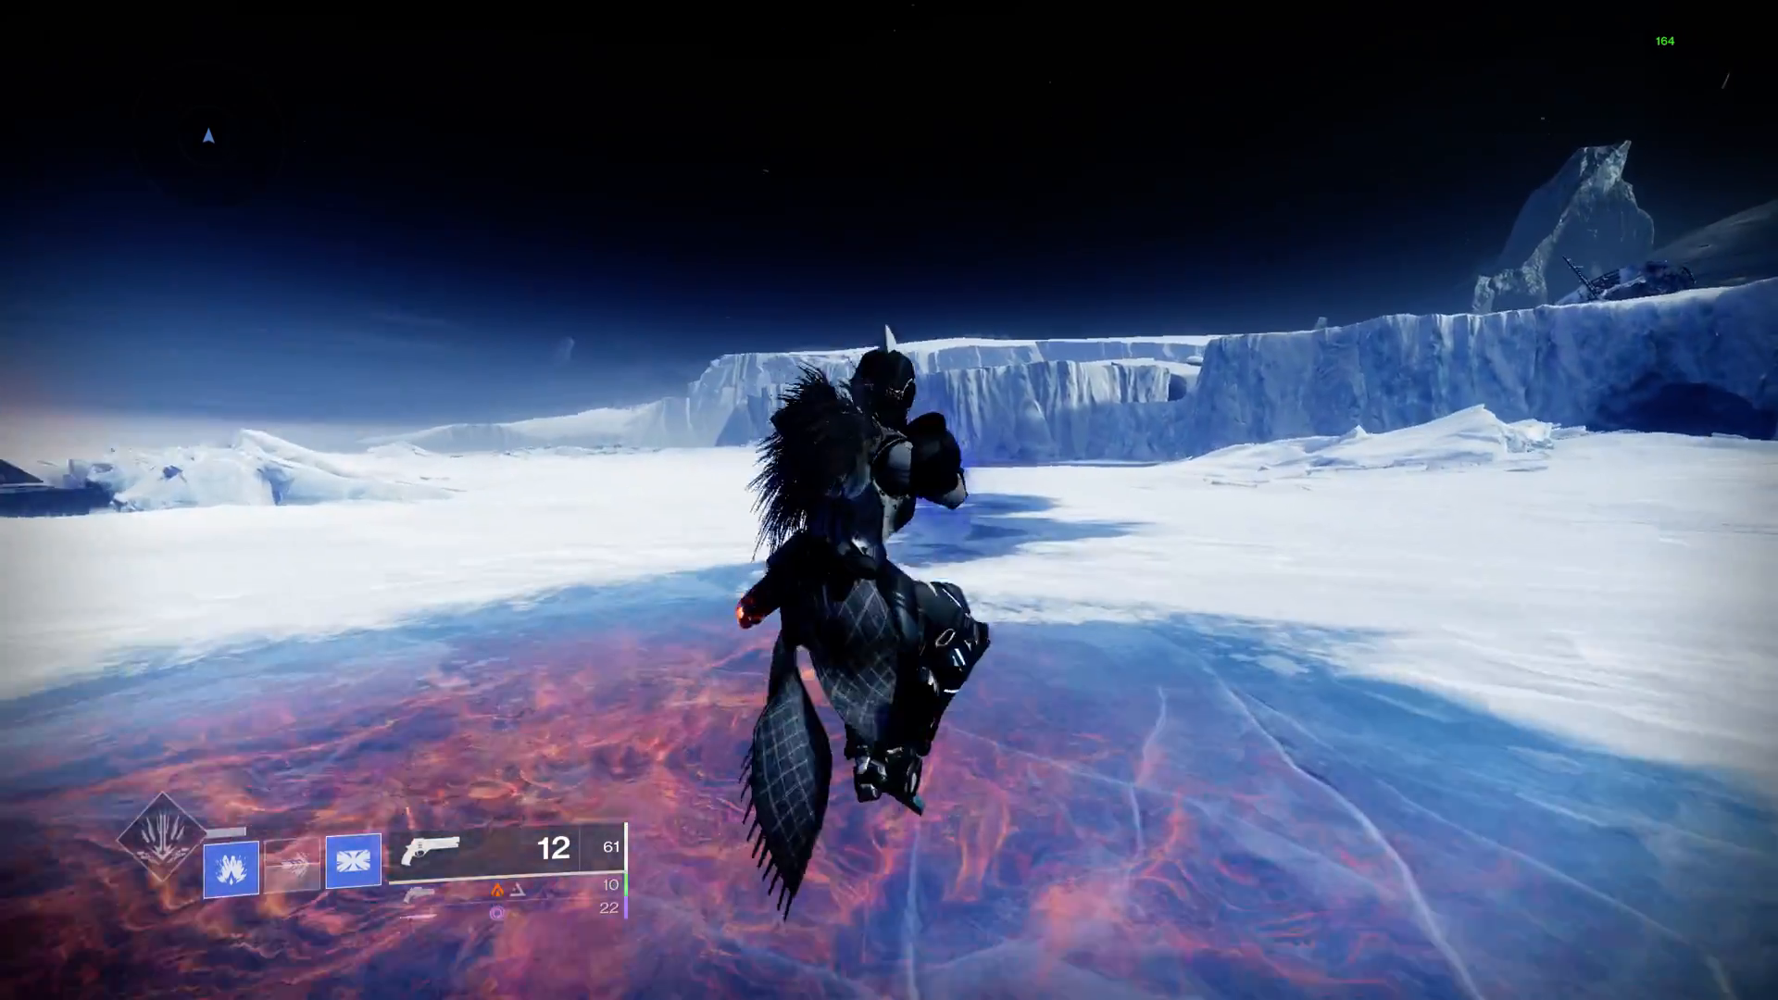
key(3)
key(1)
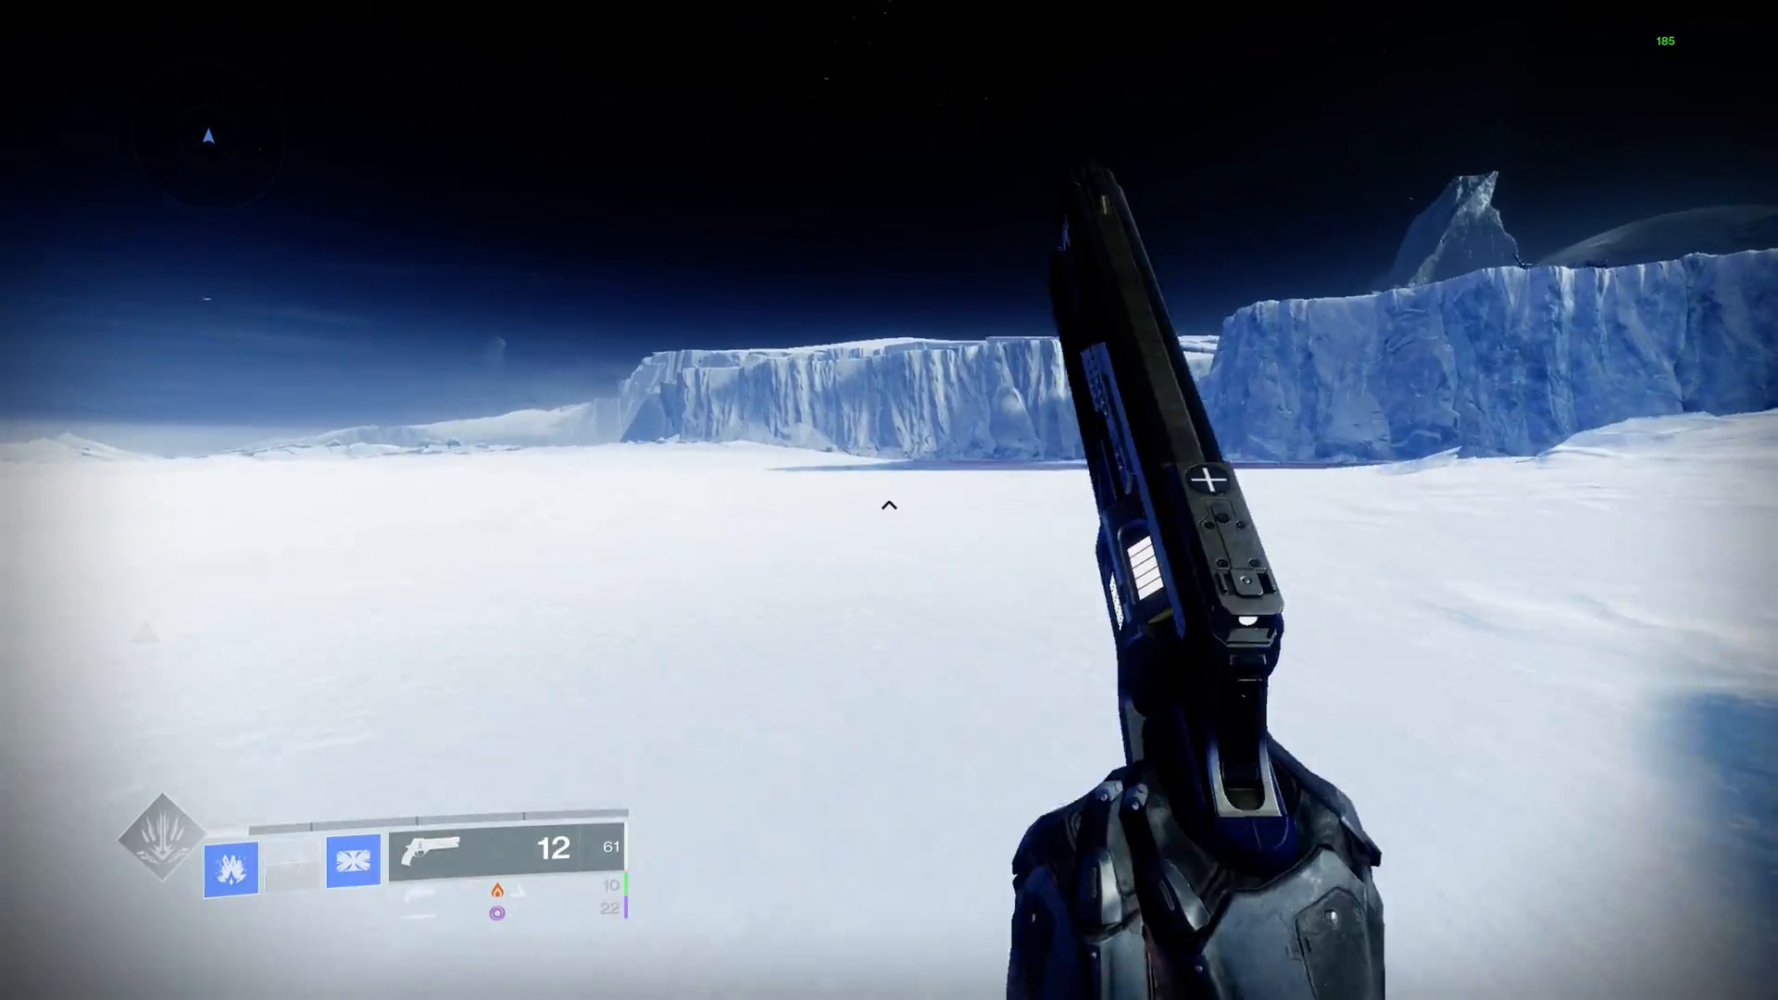
key(3)
key(space)
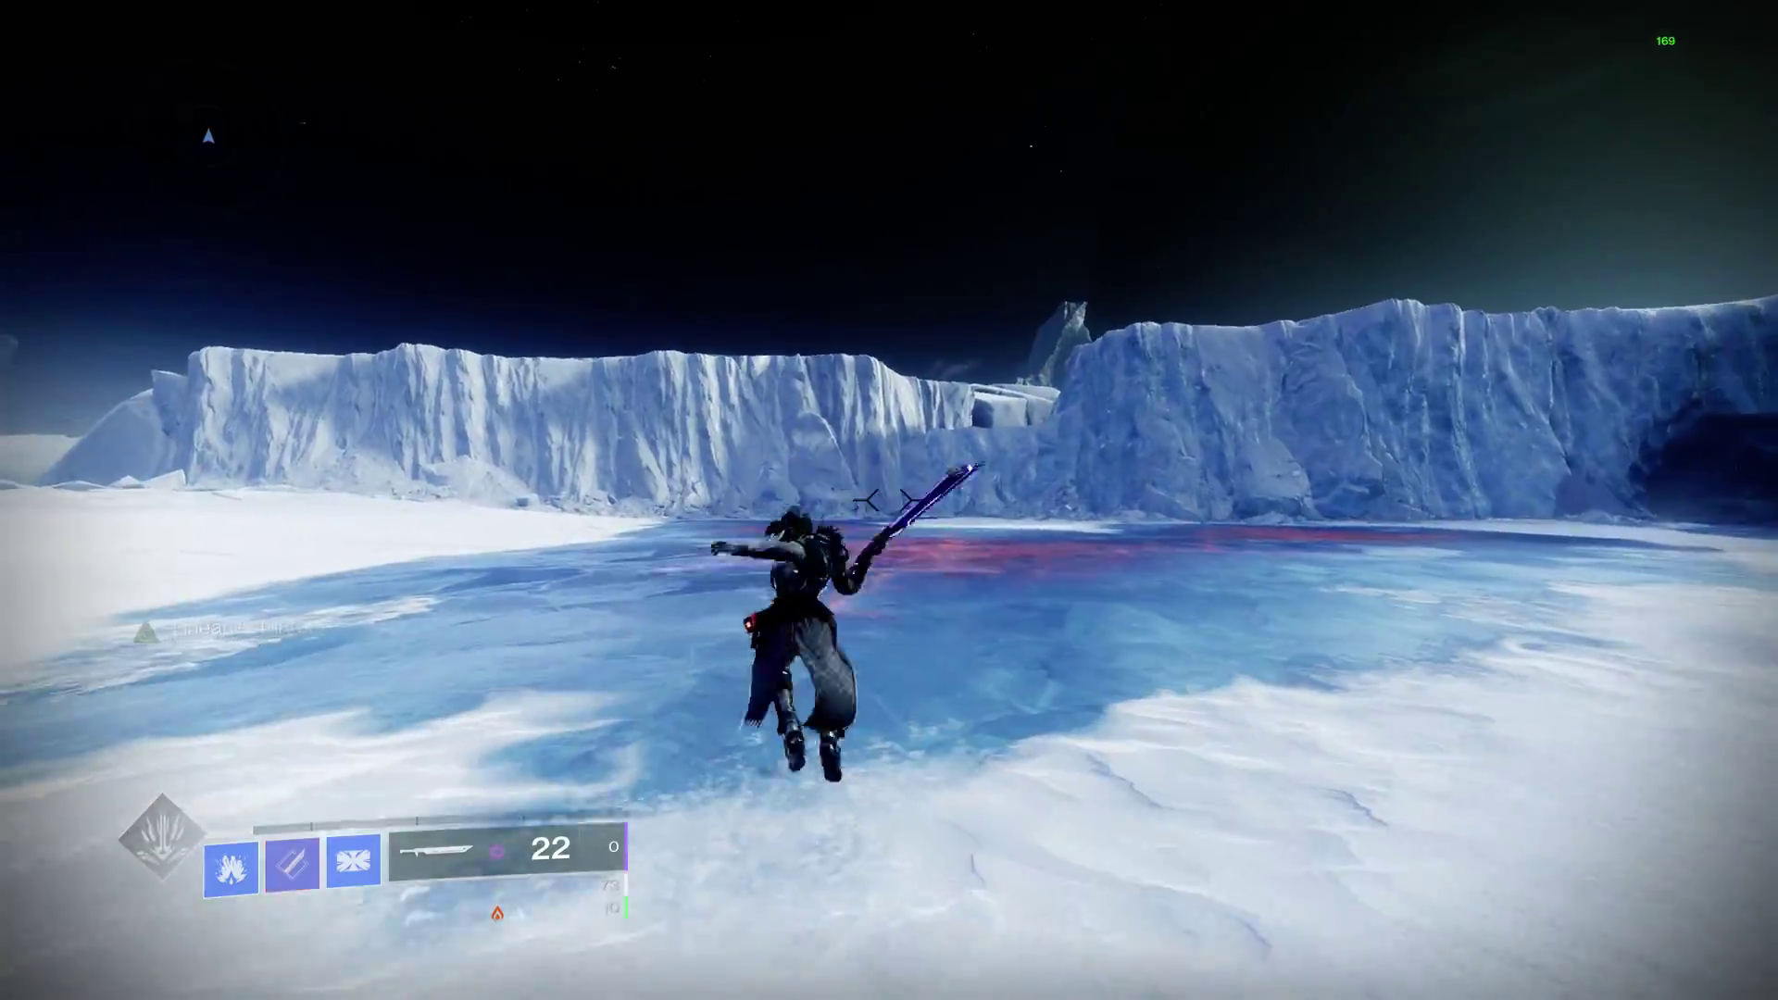
click(890, 501)
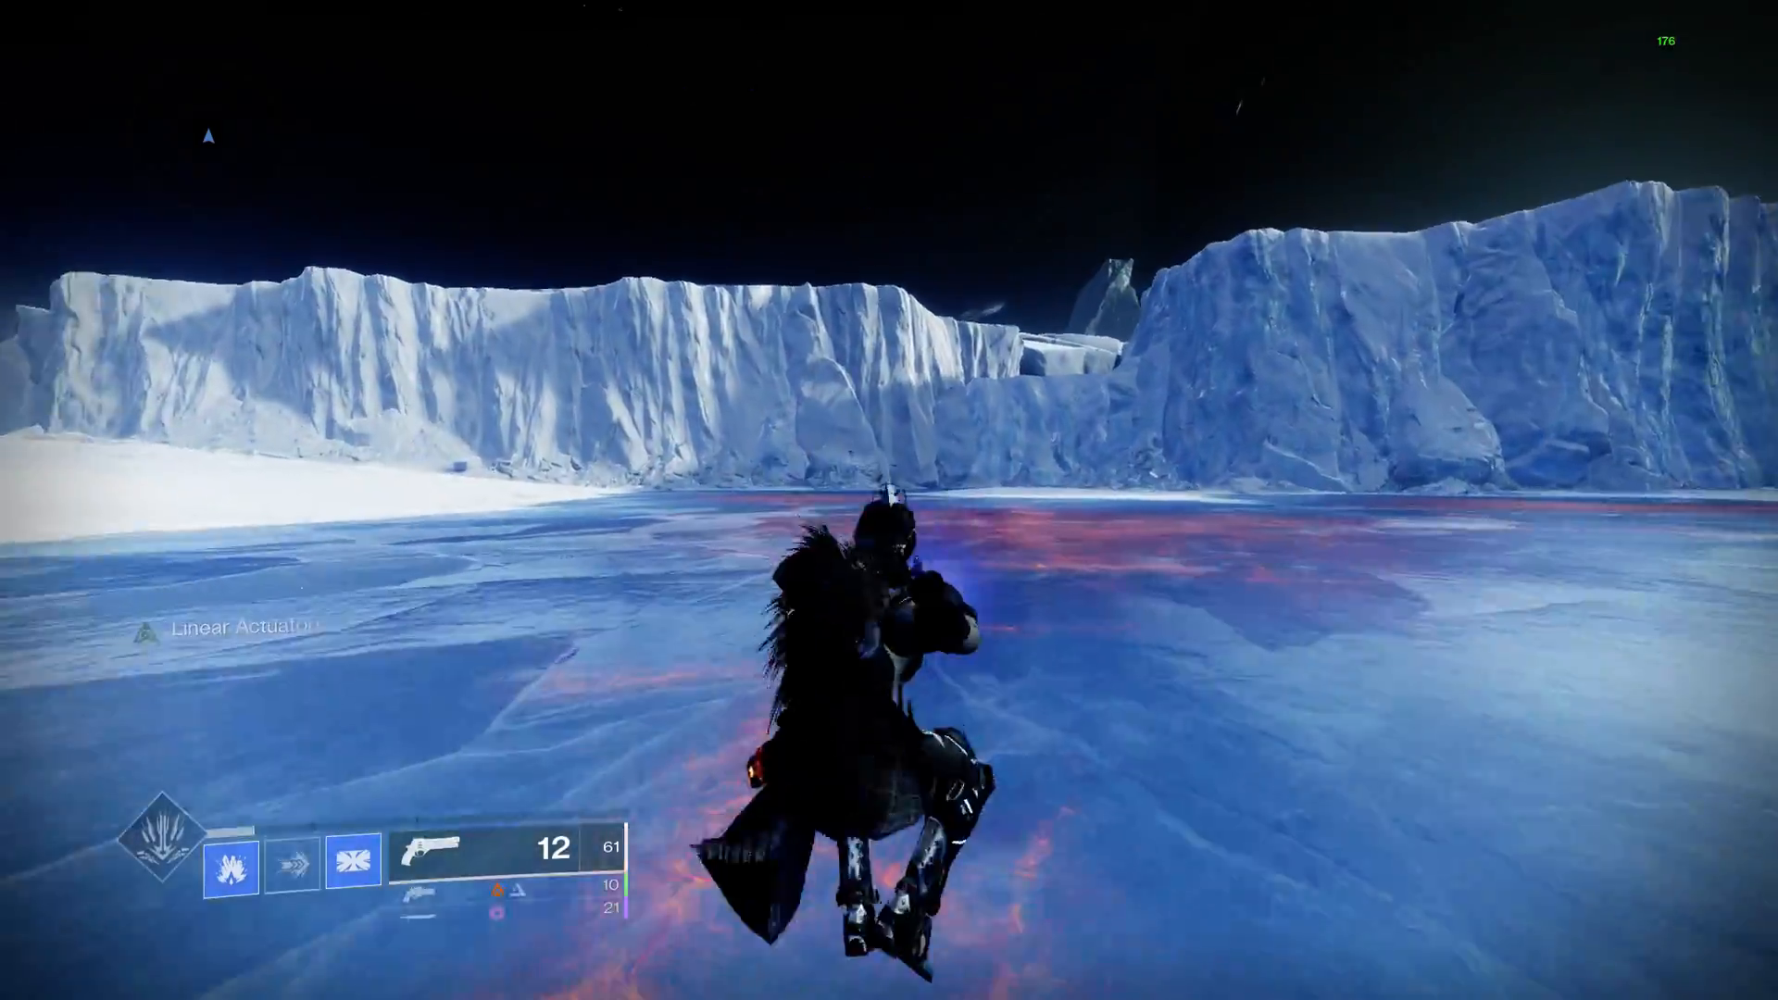
key(1)
key(3)
key(1)
key(shift)
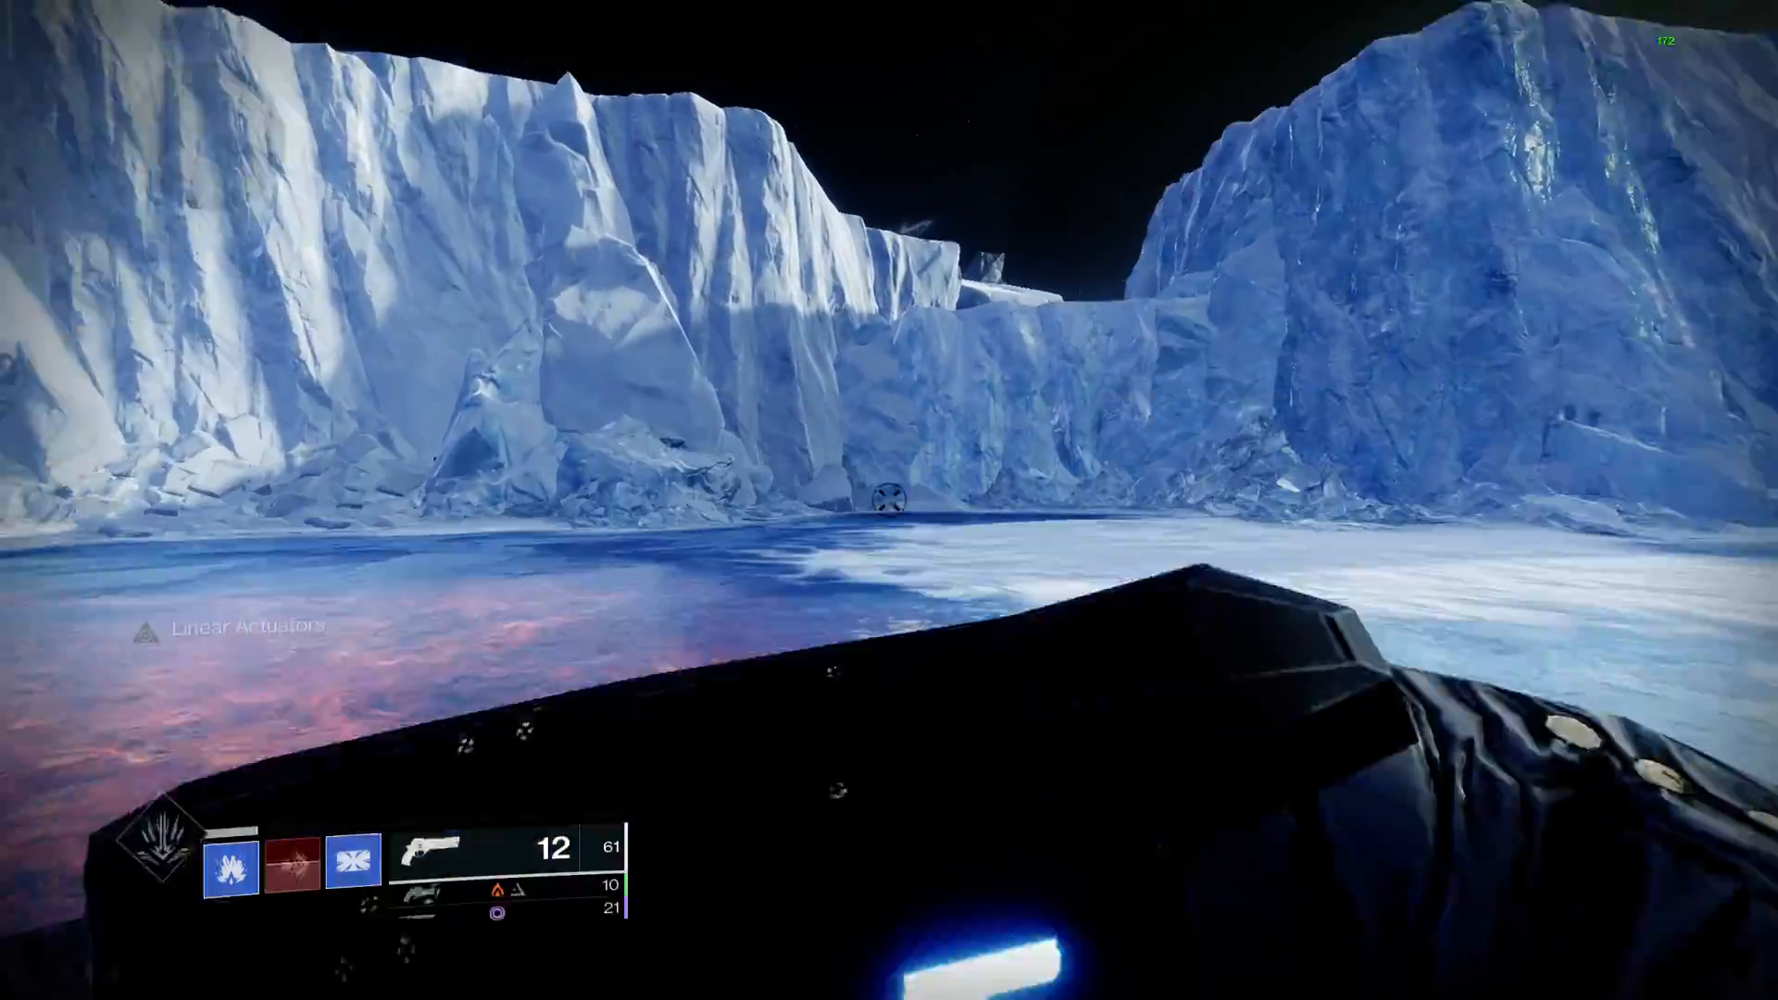
key(shift)
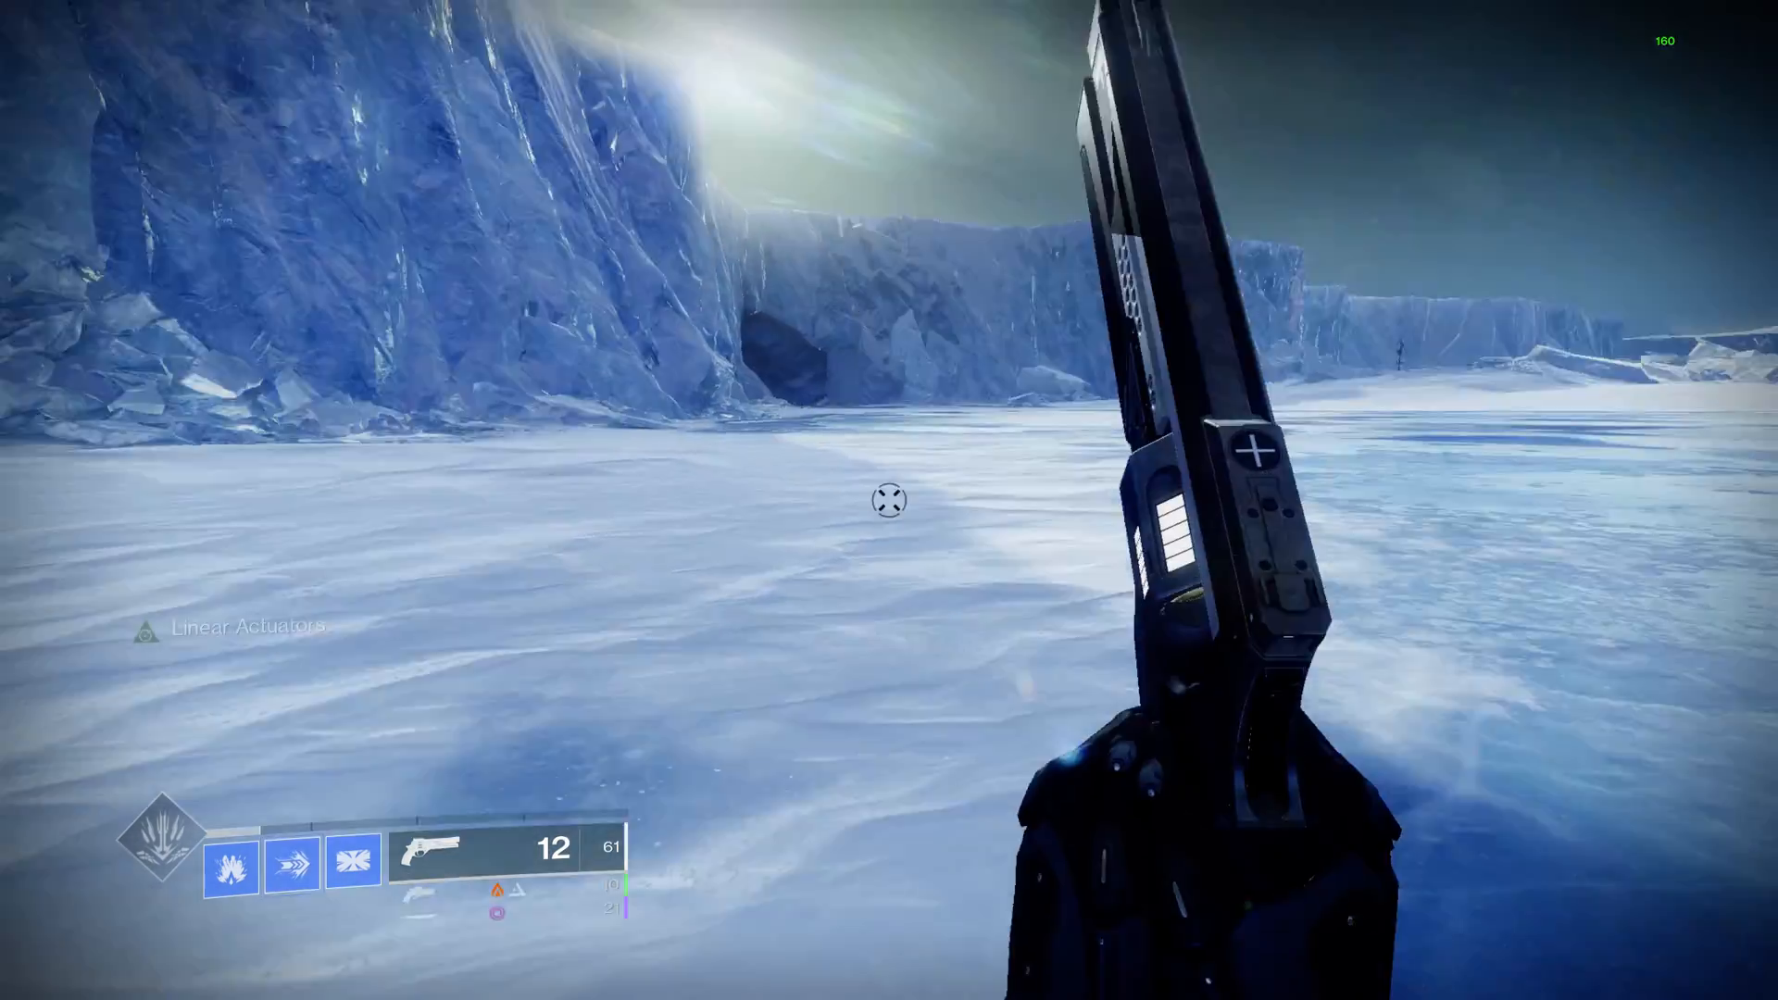
right_click(890, 500)
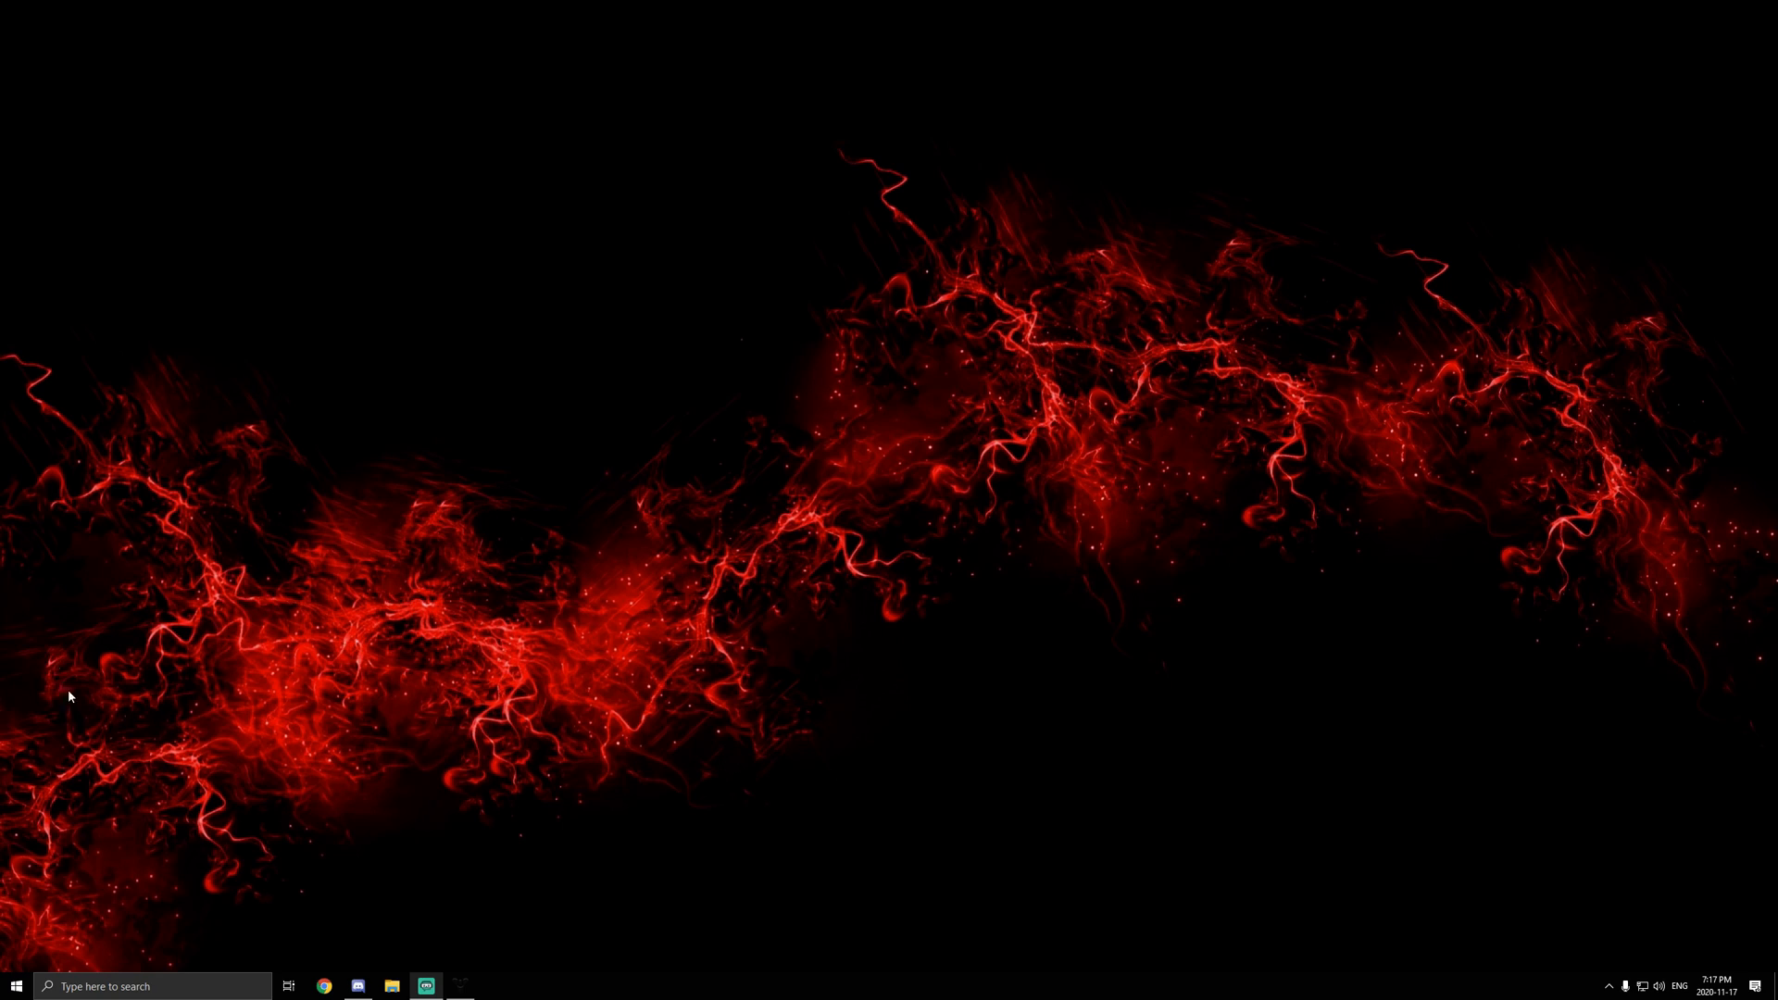
Step: After discarding a wrong pasted search, search %appdata% to open AppData Roaming
click(108, 987)
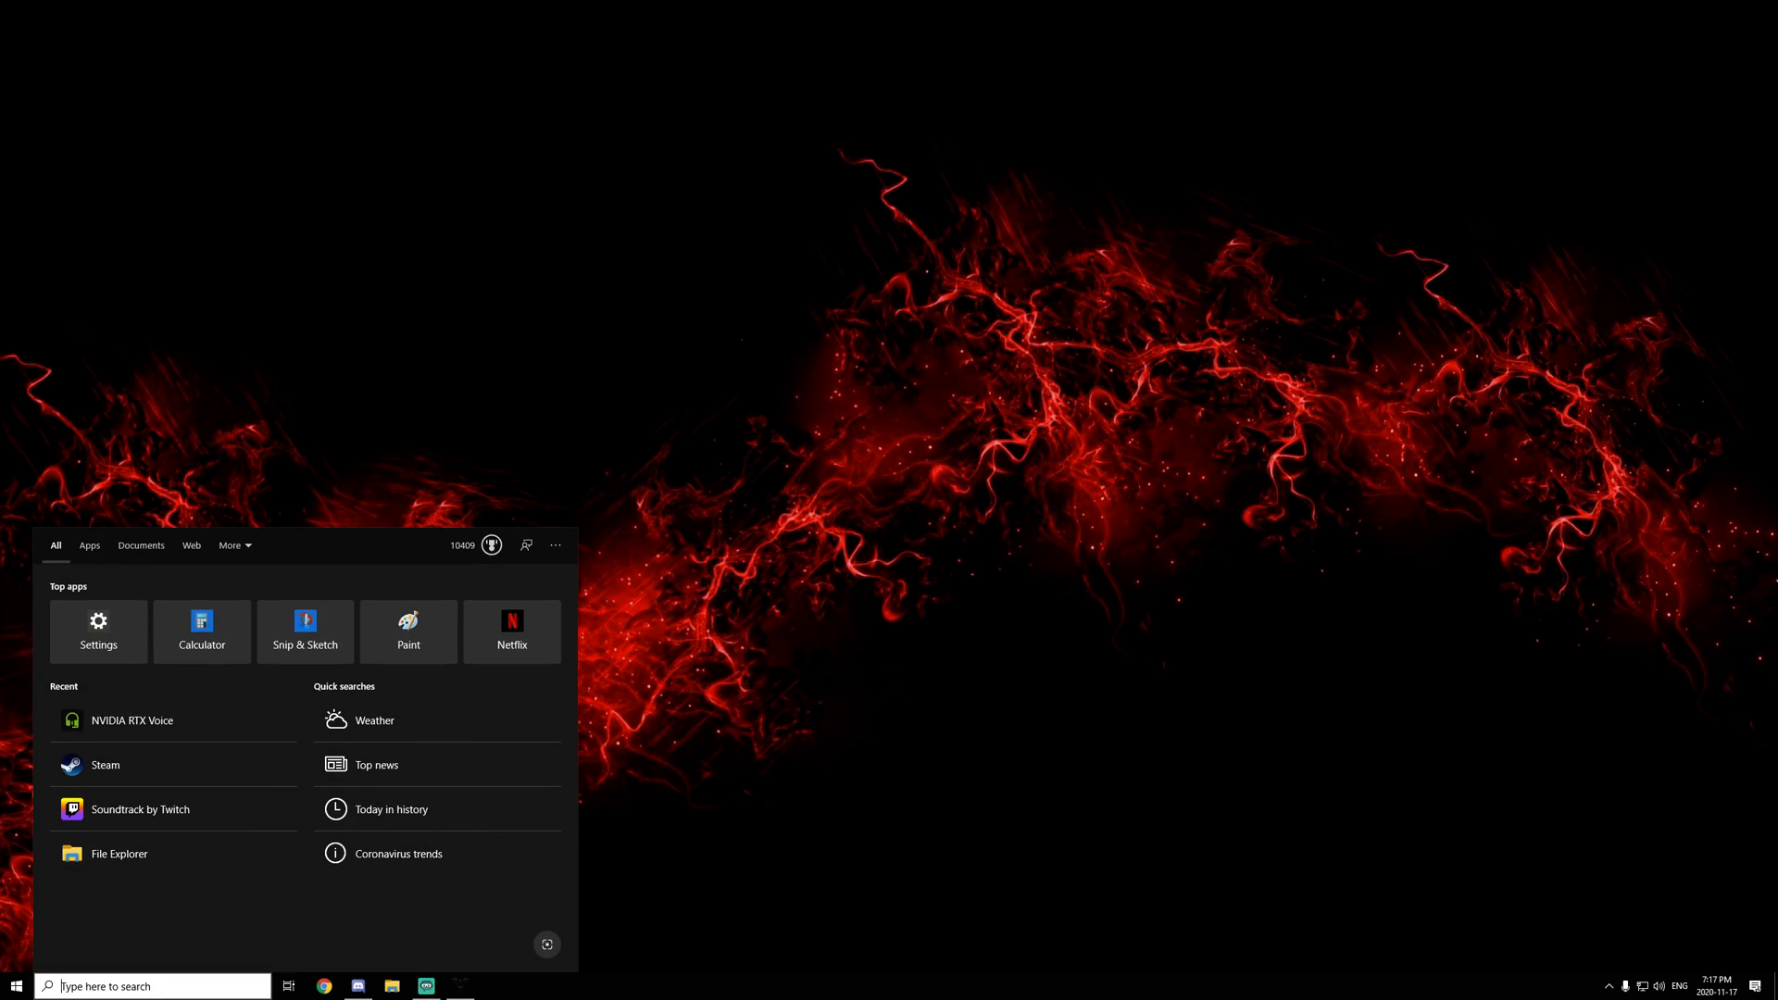
text(%CCYY-%MM-%DD %hh-%mm-%ss)
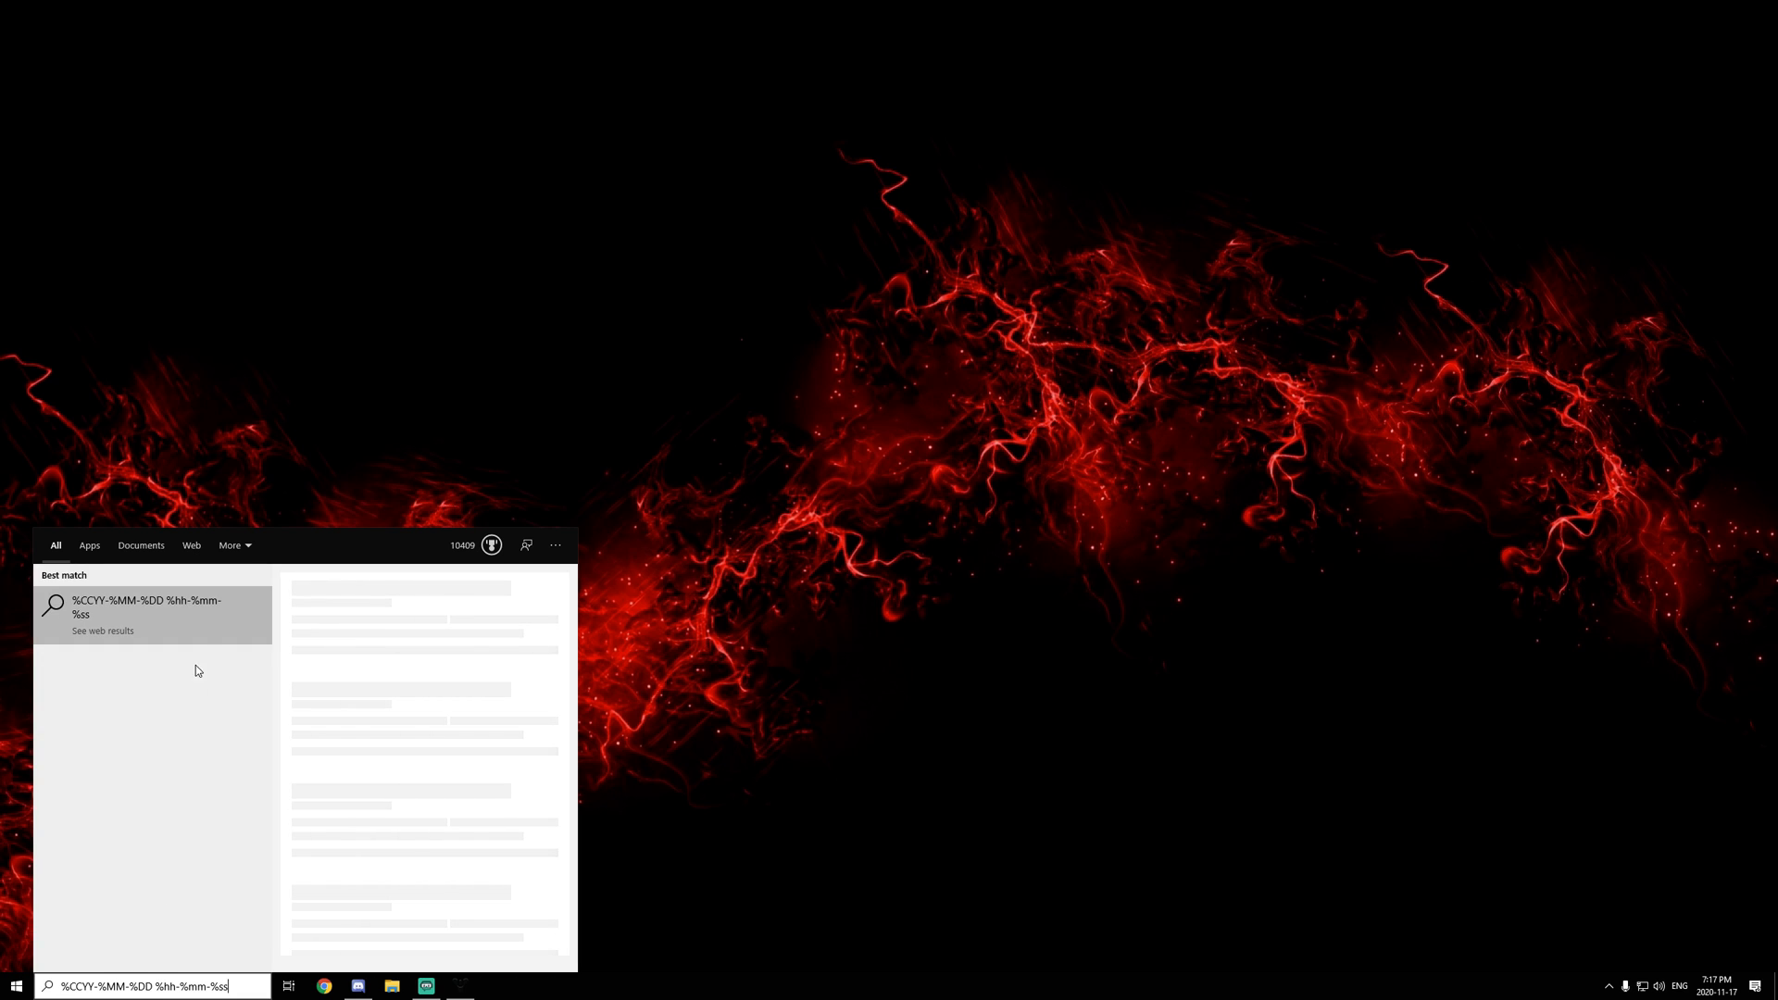
key(Escape)
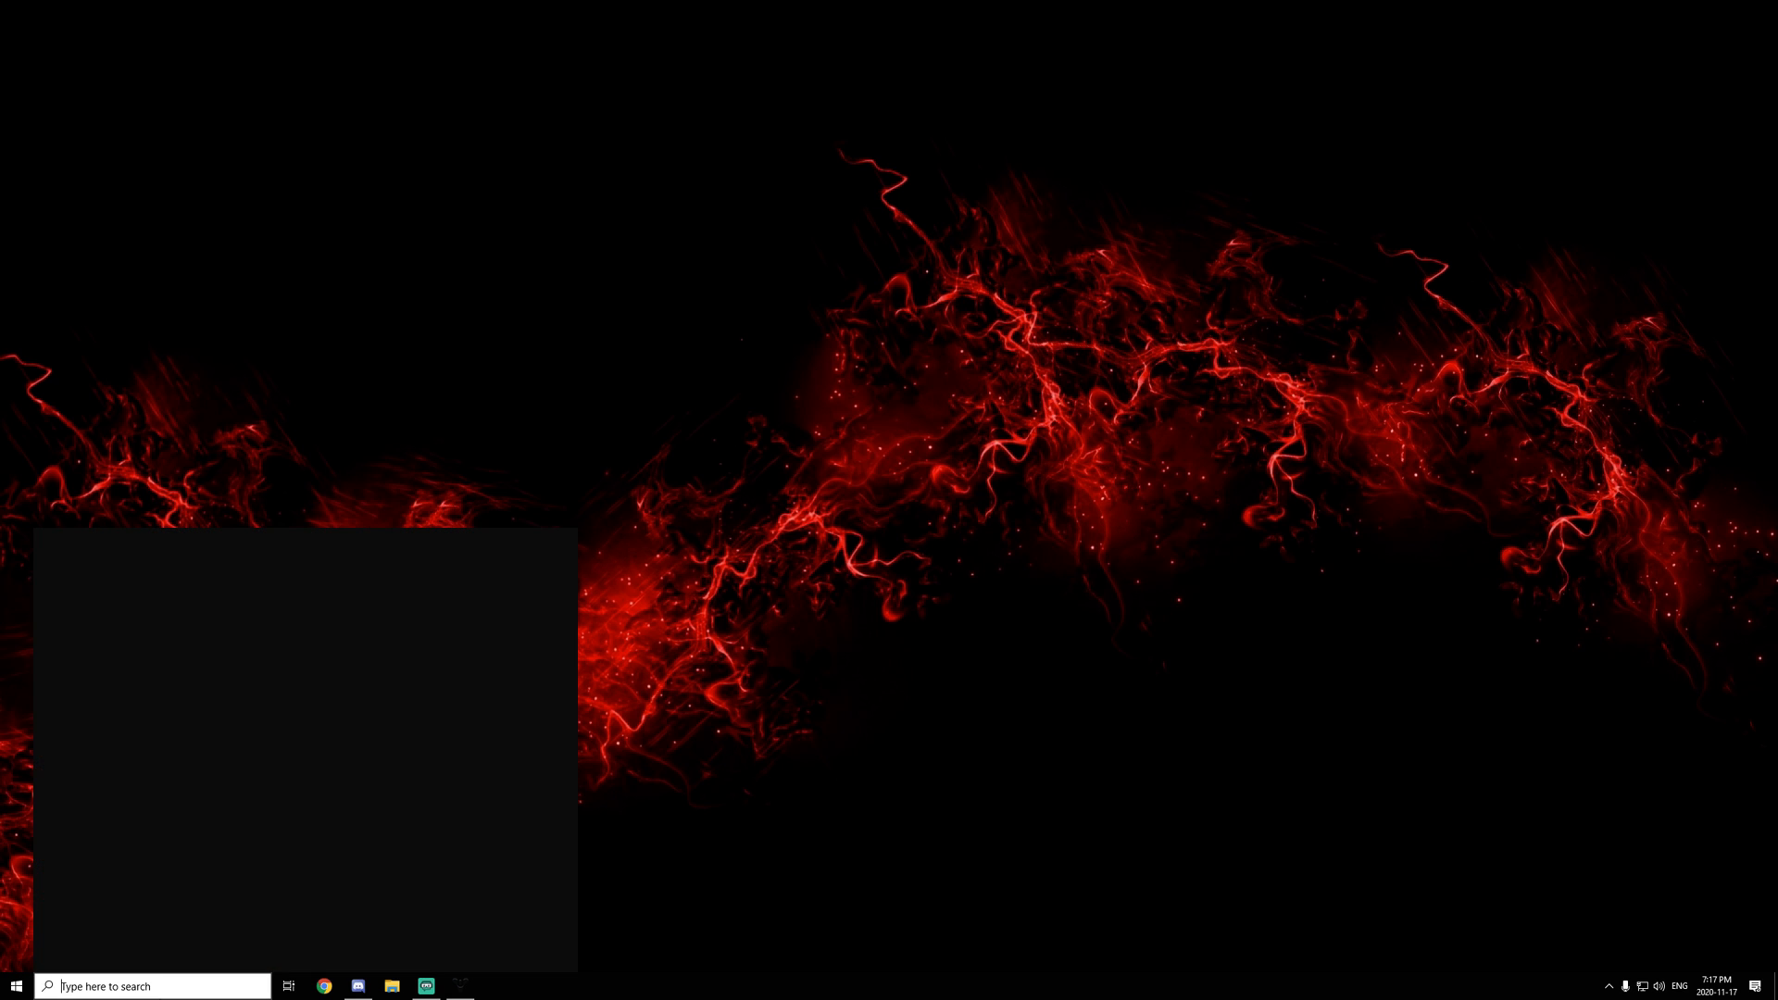
click(152, 986)
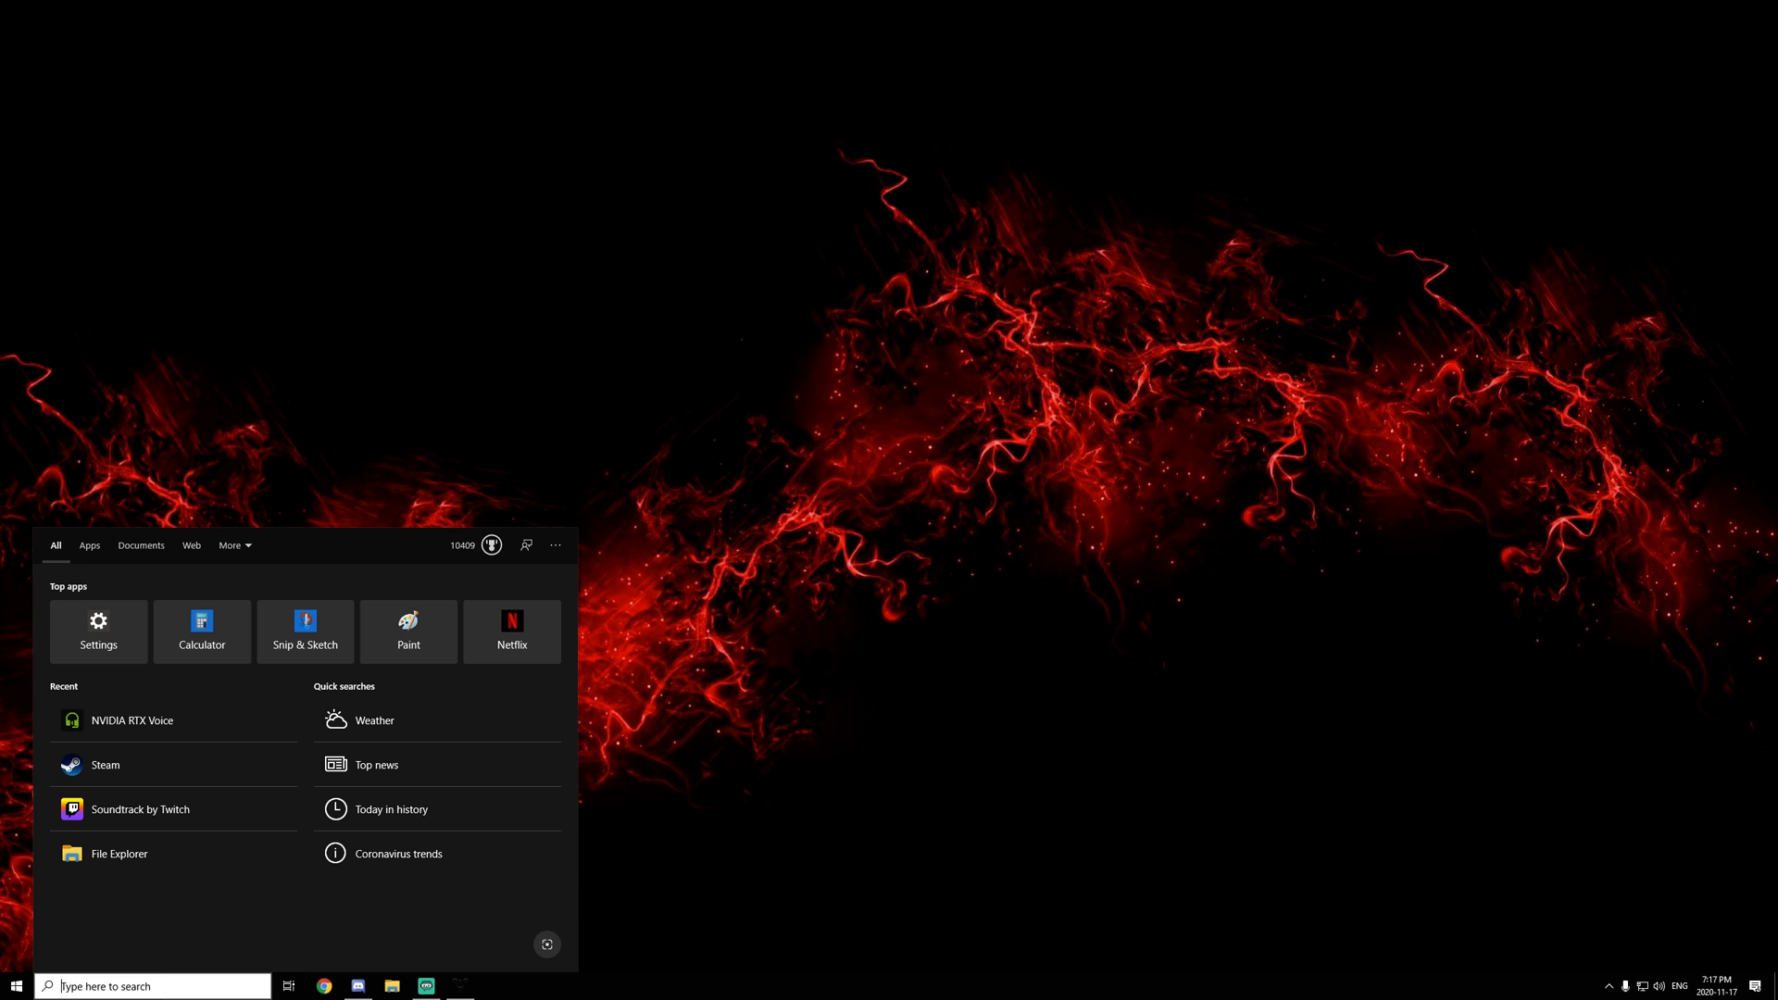
text(%ap)
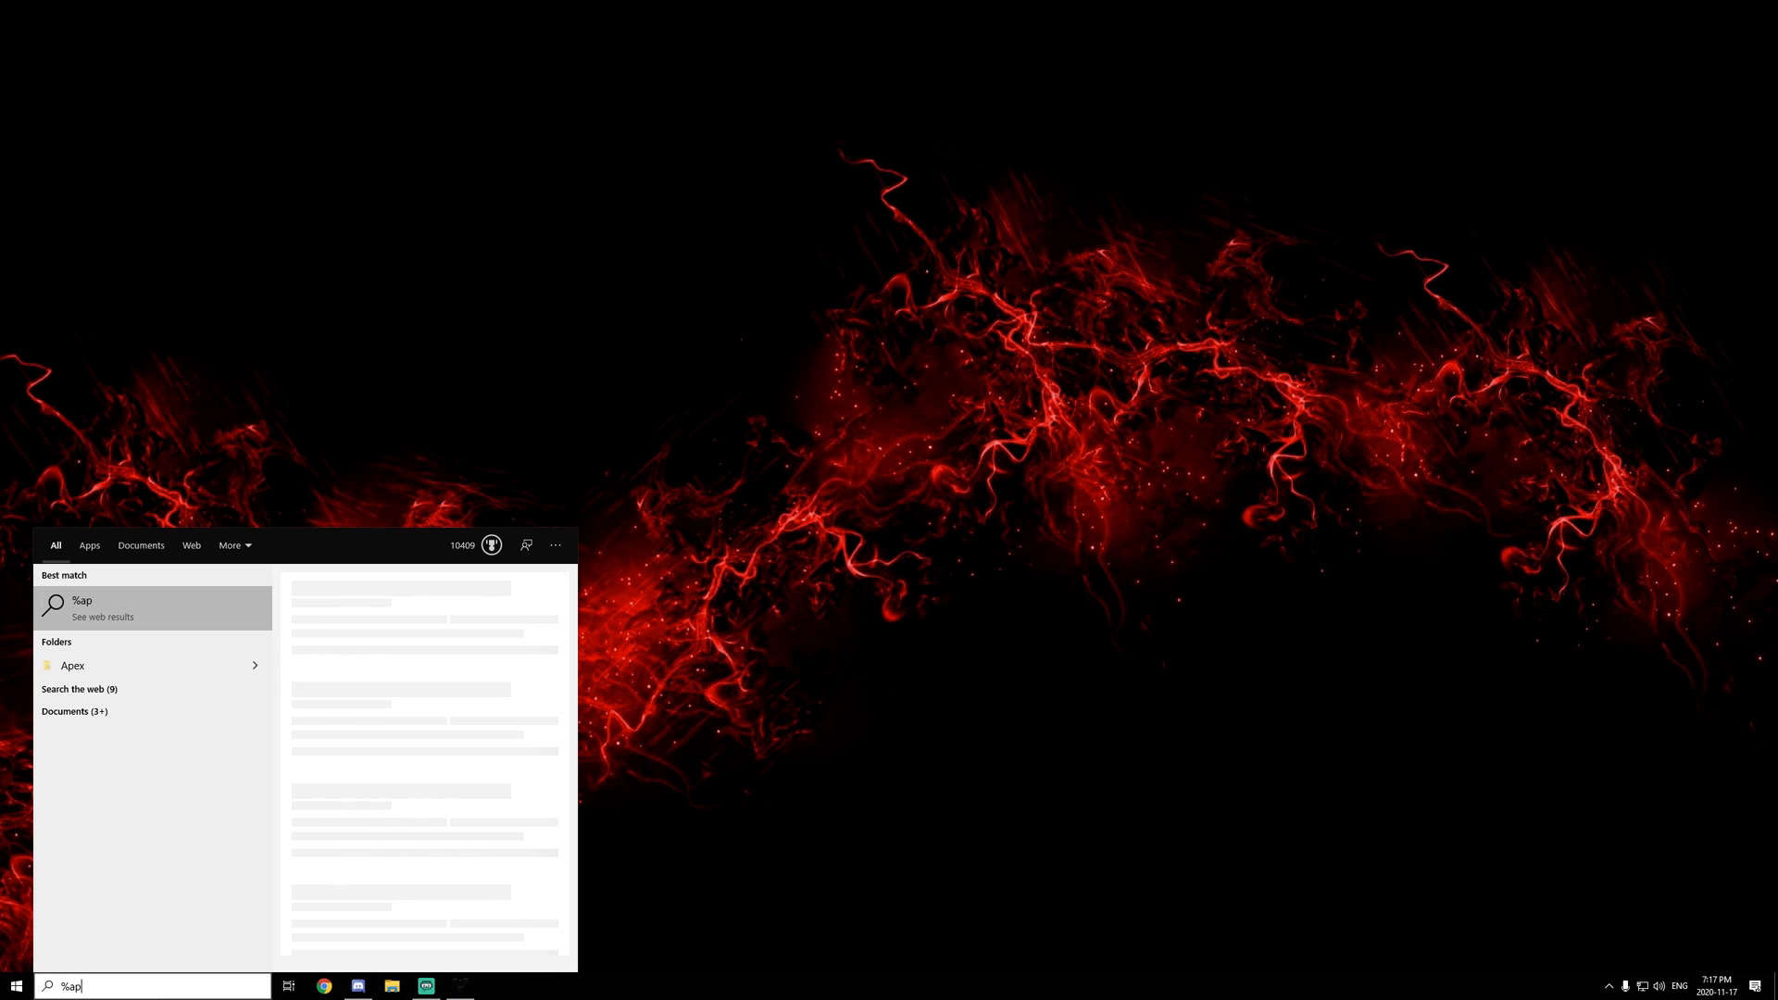
text(pdata)
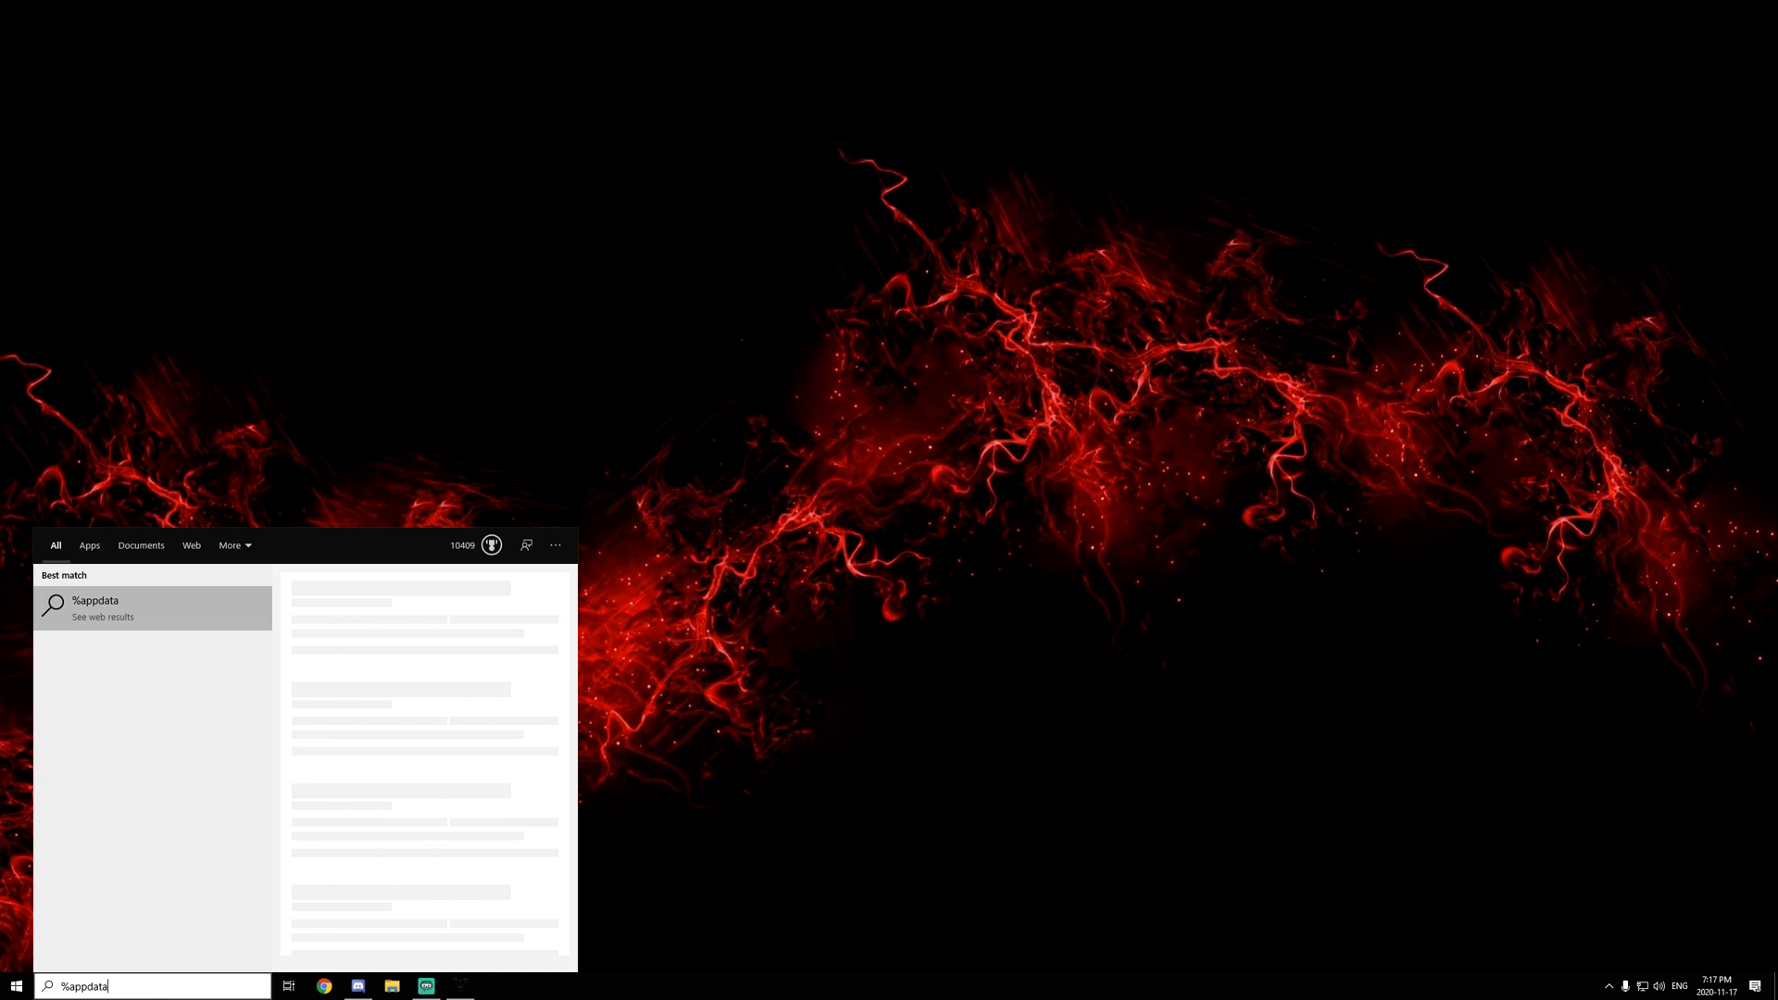
text(%)
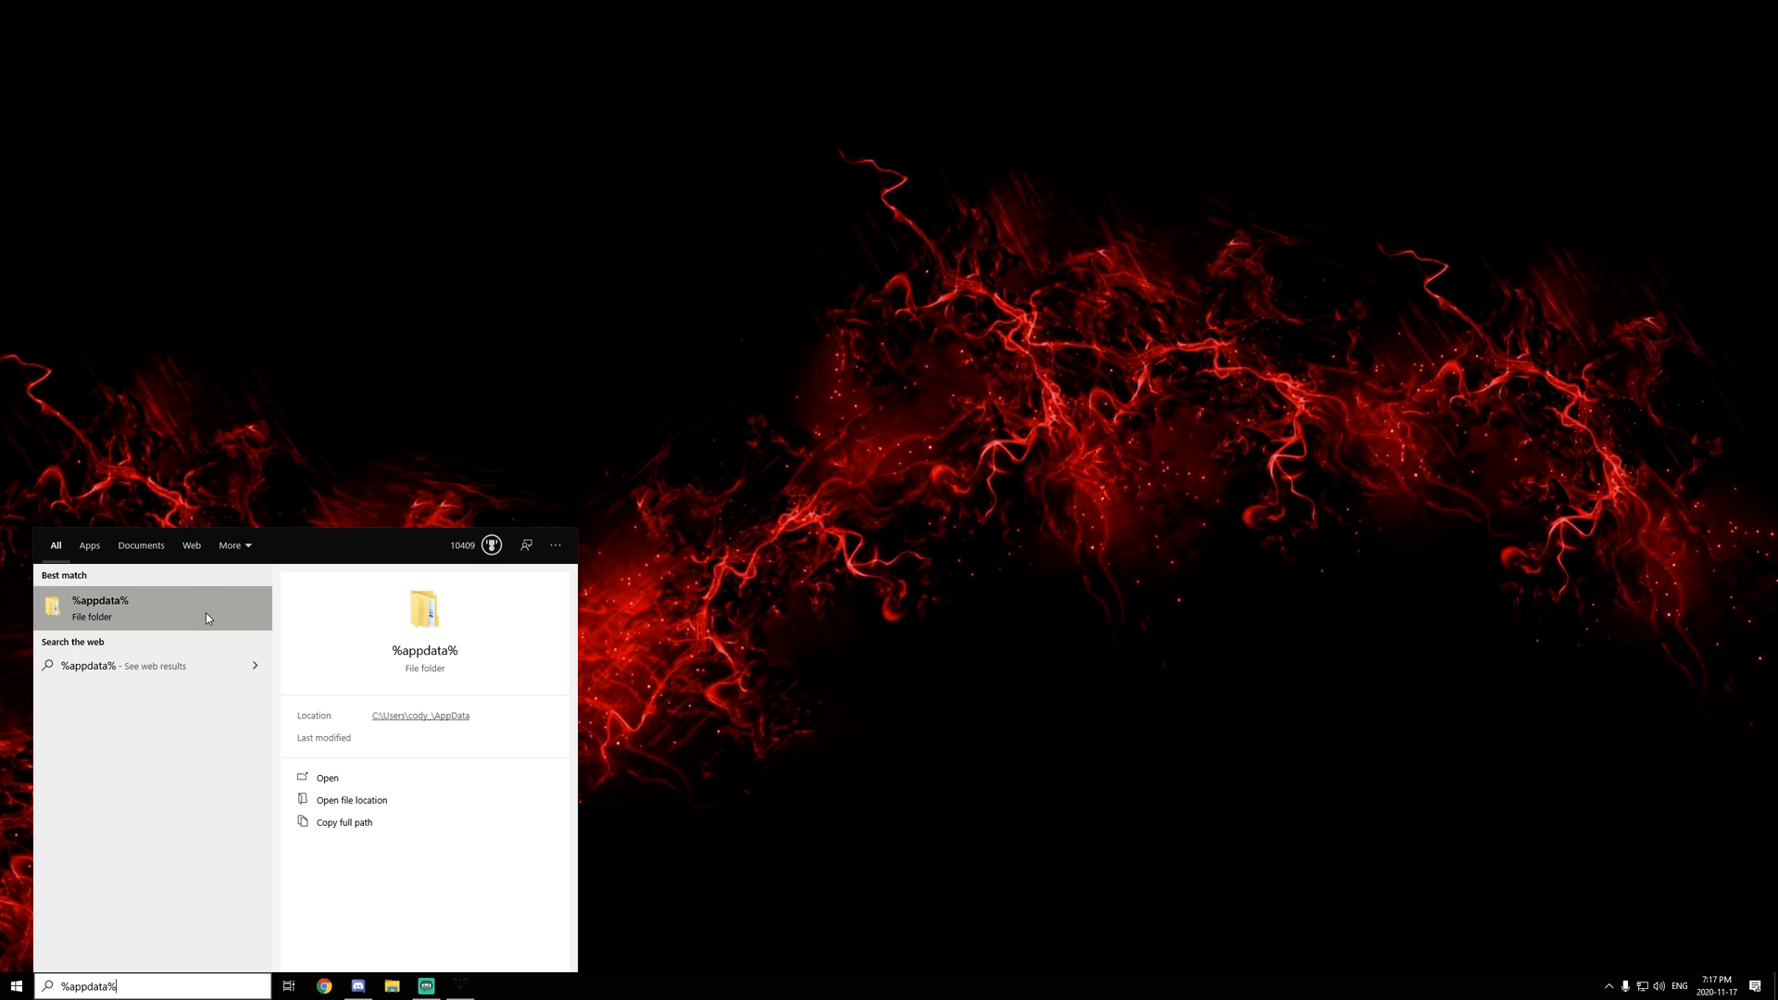
key(Return)
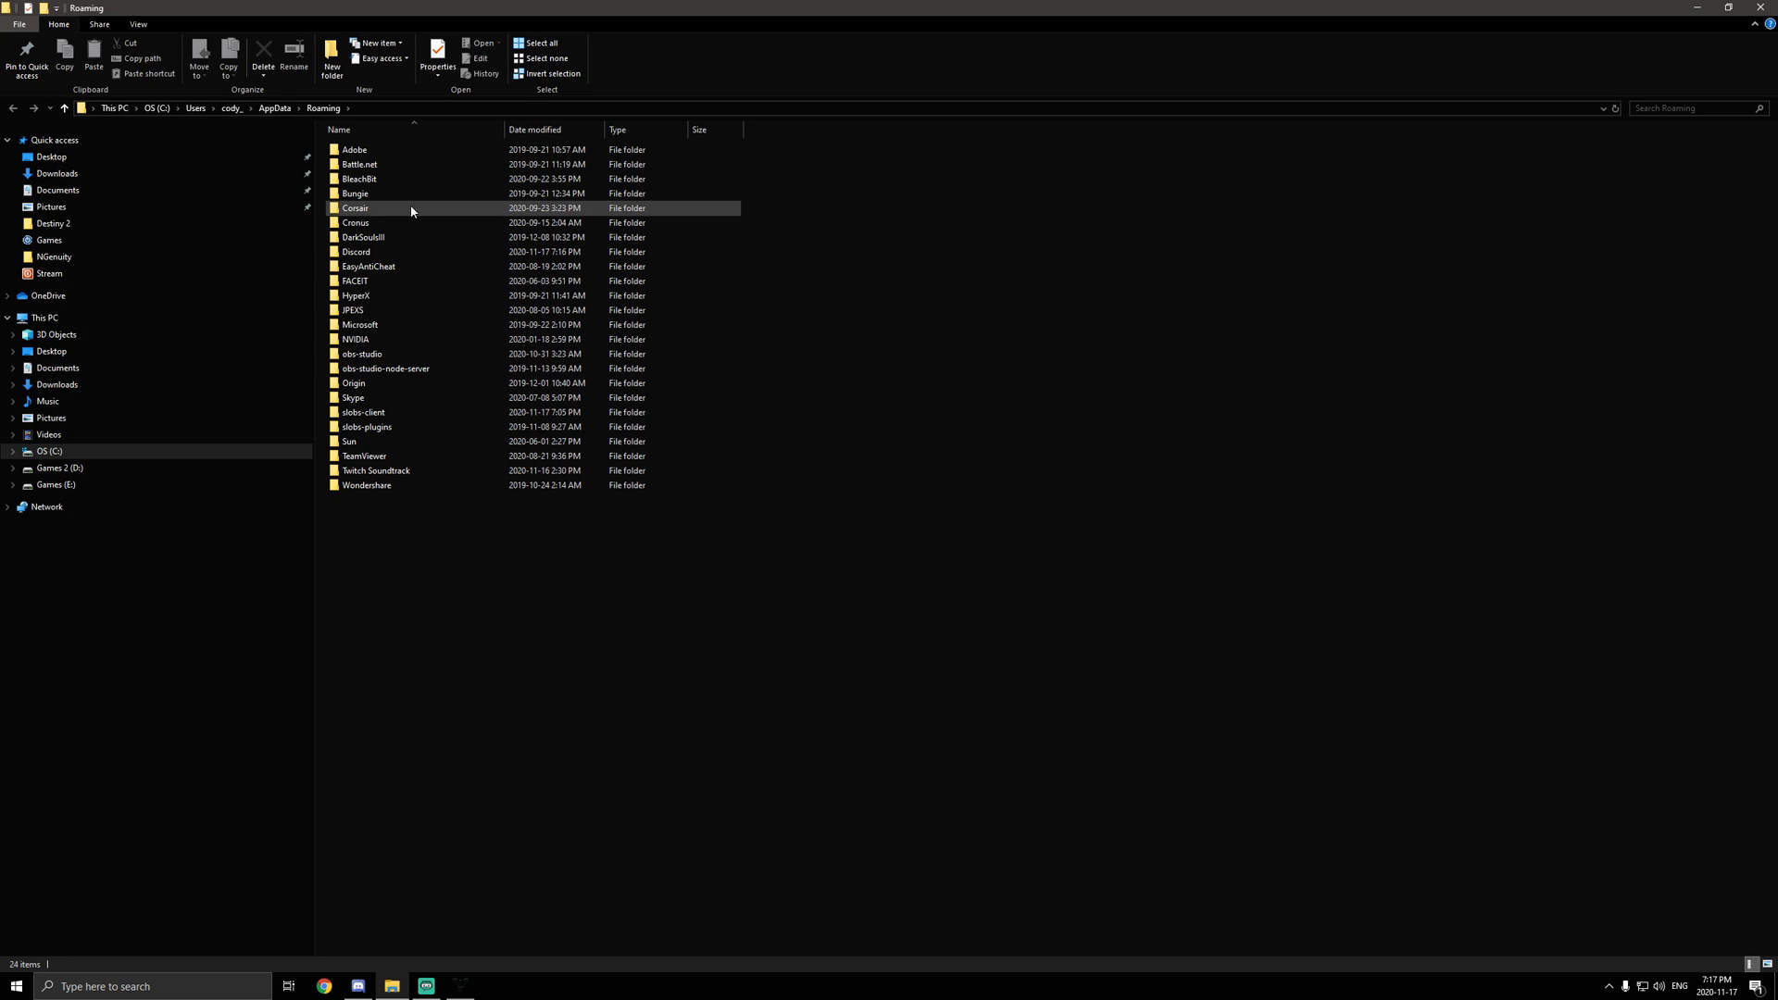
Step: Navigate into Bungie\DestinyPC\prefs and bring up the context menu for cvars.xml
double_click(356, 194)
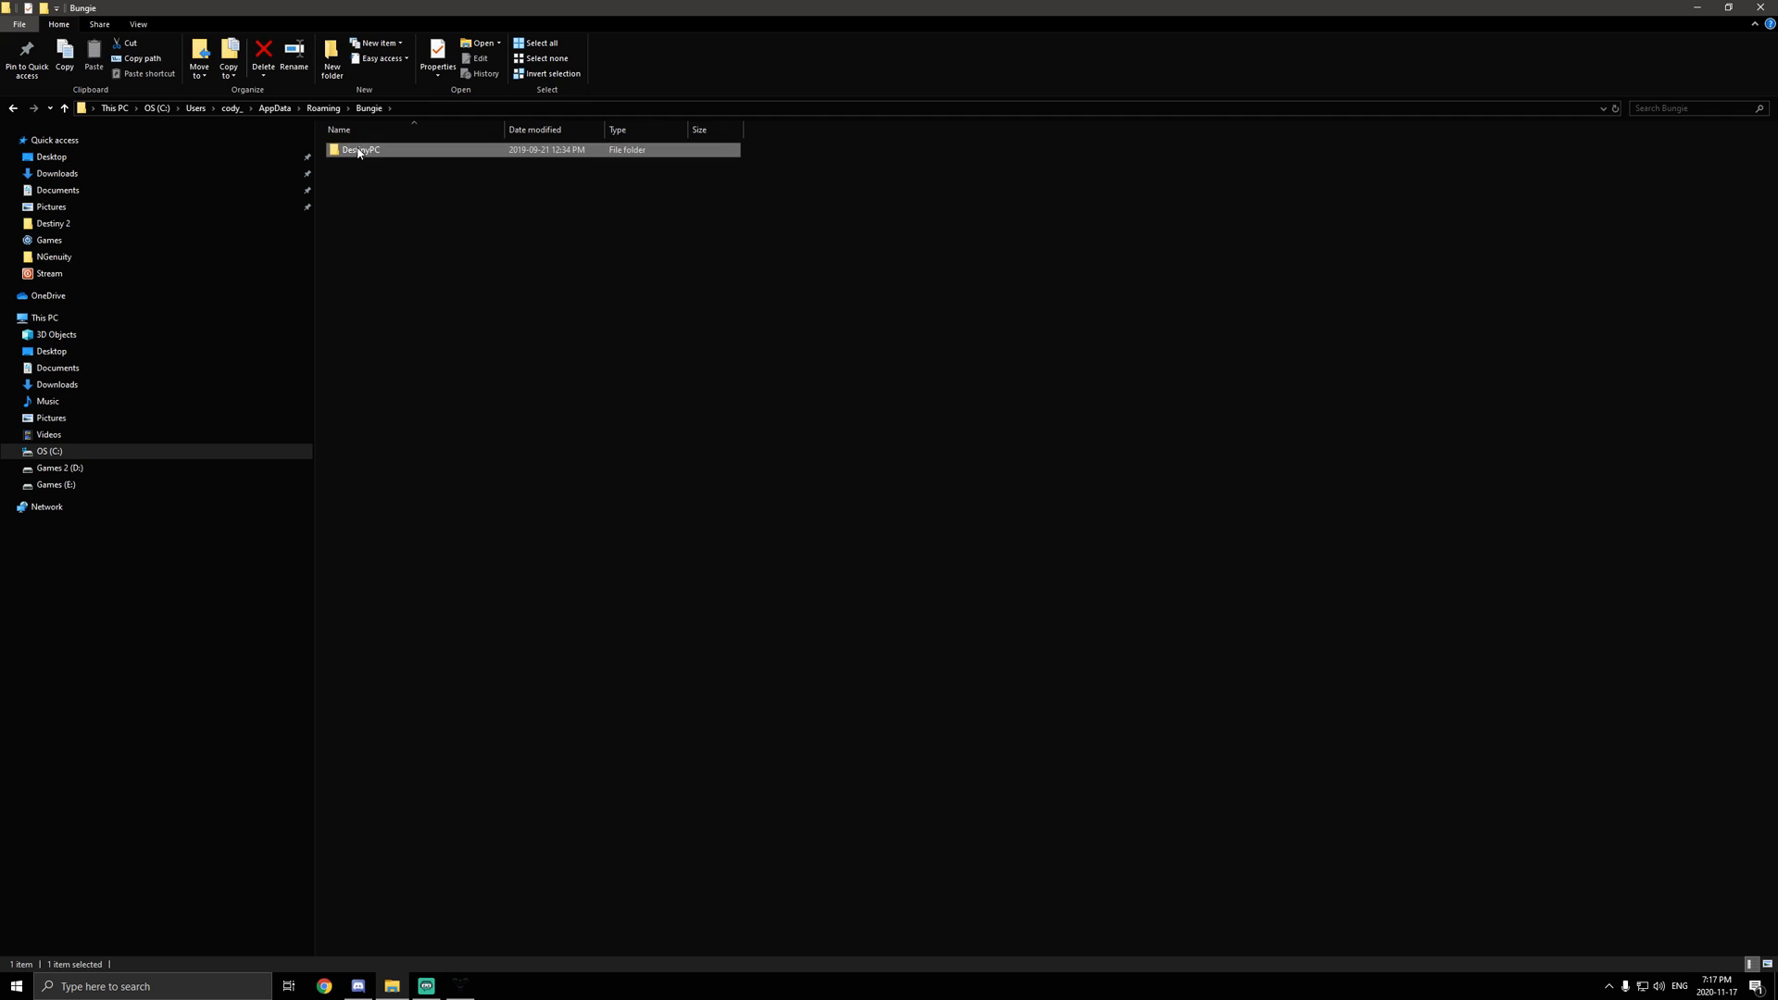
double_click(360, 149)
double_click(355, 148)
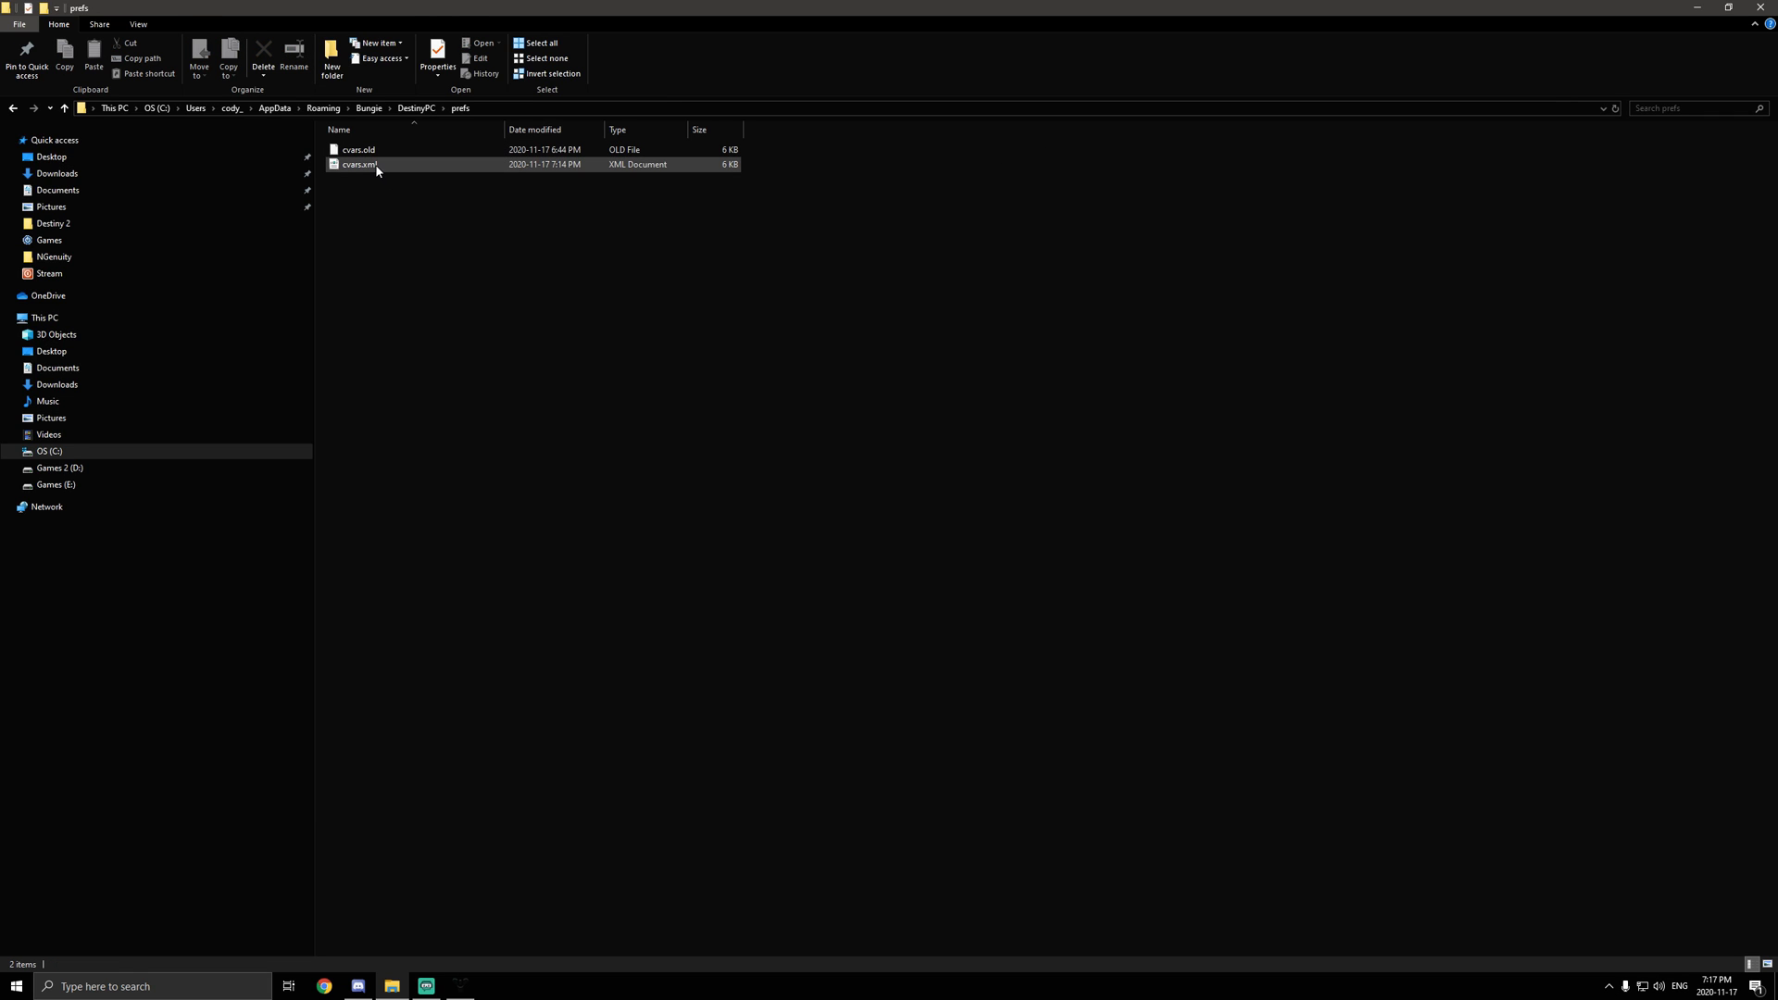
right_click(365, 165)
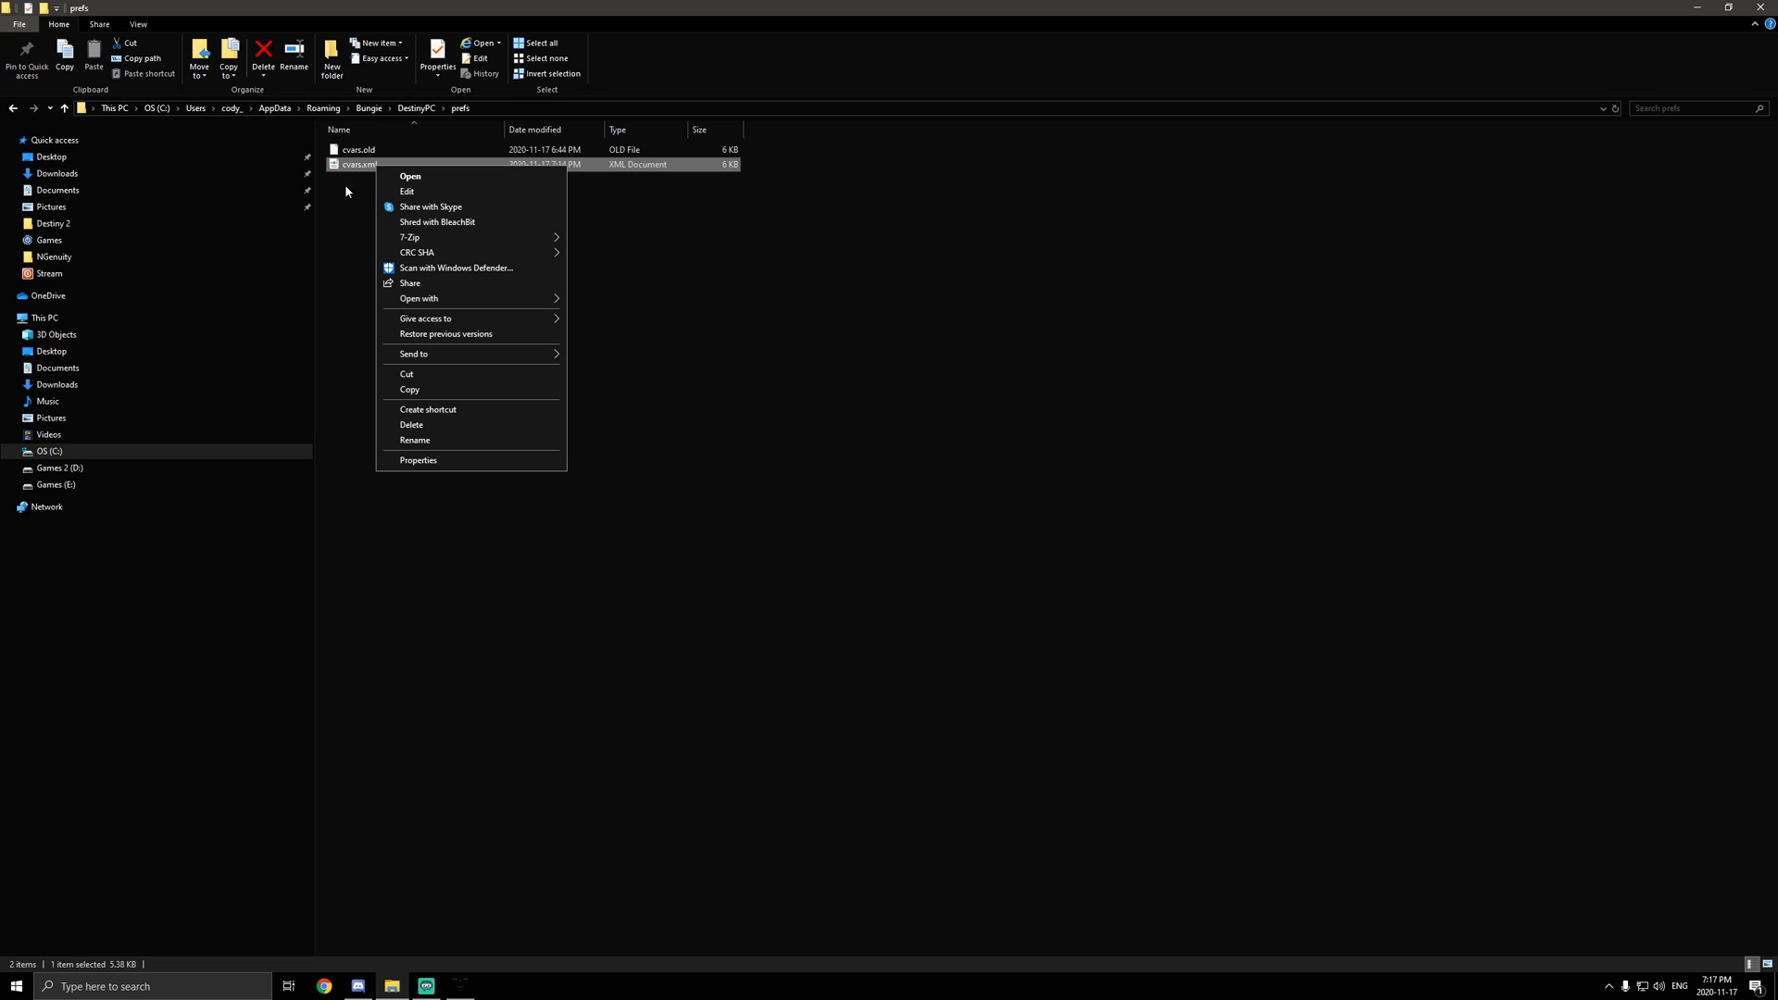
Step: Create a cvars.xml shortcut, drag it toward the desktop and keep the existing desktop shortcut
click(451, 412)
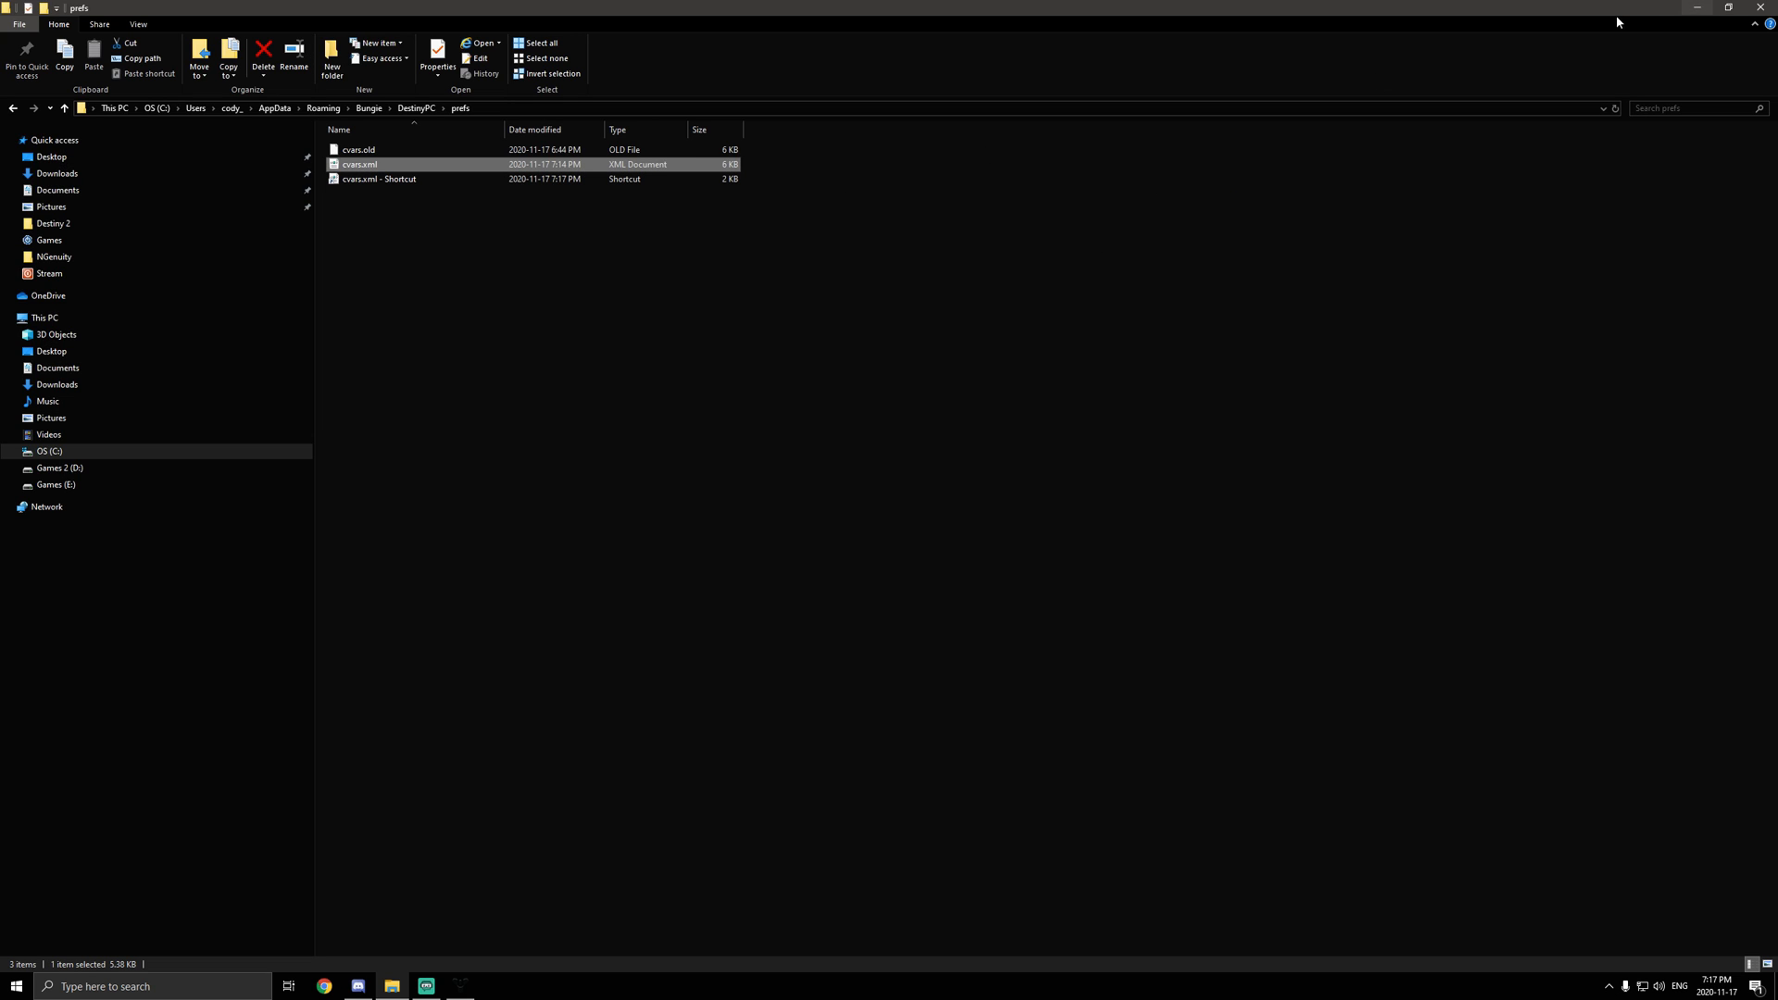
click(1729, 7)
drag(834, 340, 203, 335)
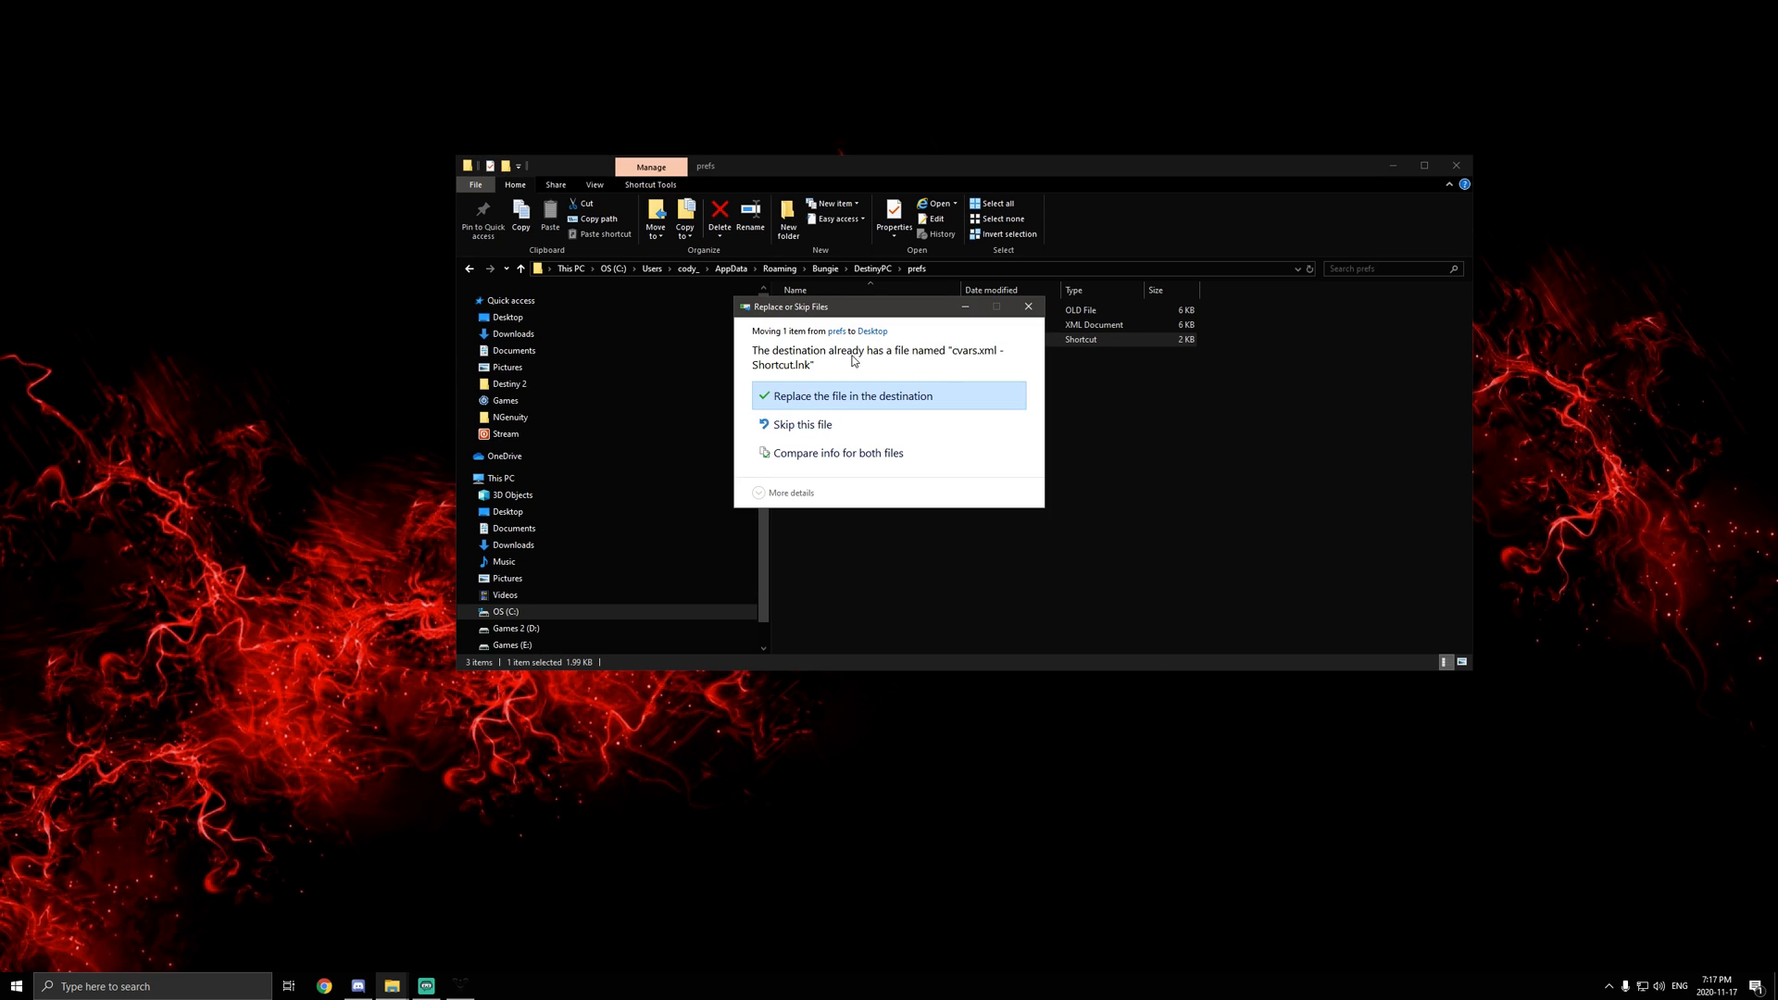
click(1028, 307)
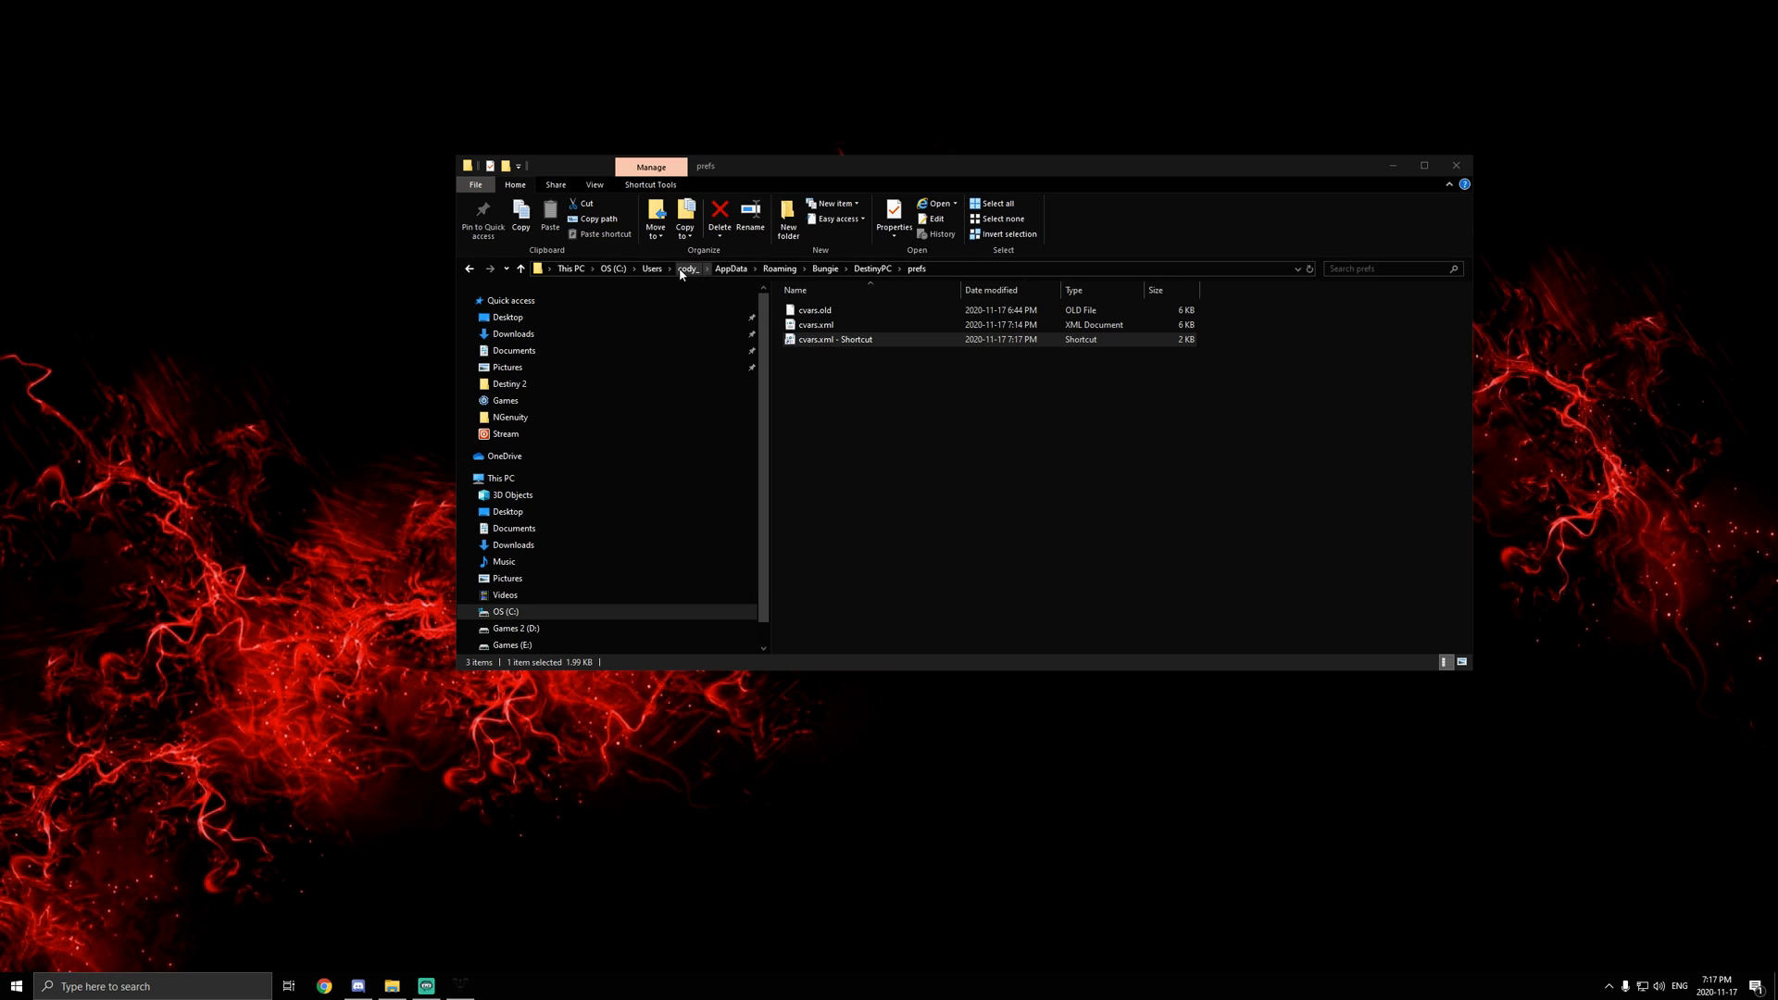
Step: Delete the leftover cvars.xml shortcut from the prefs folder
right_click(819, 339)
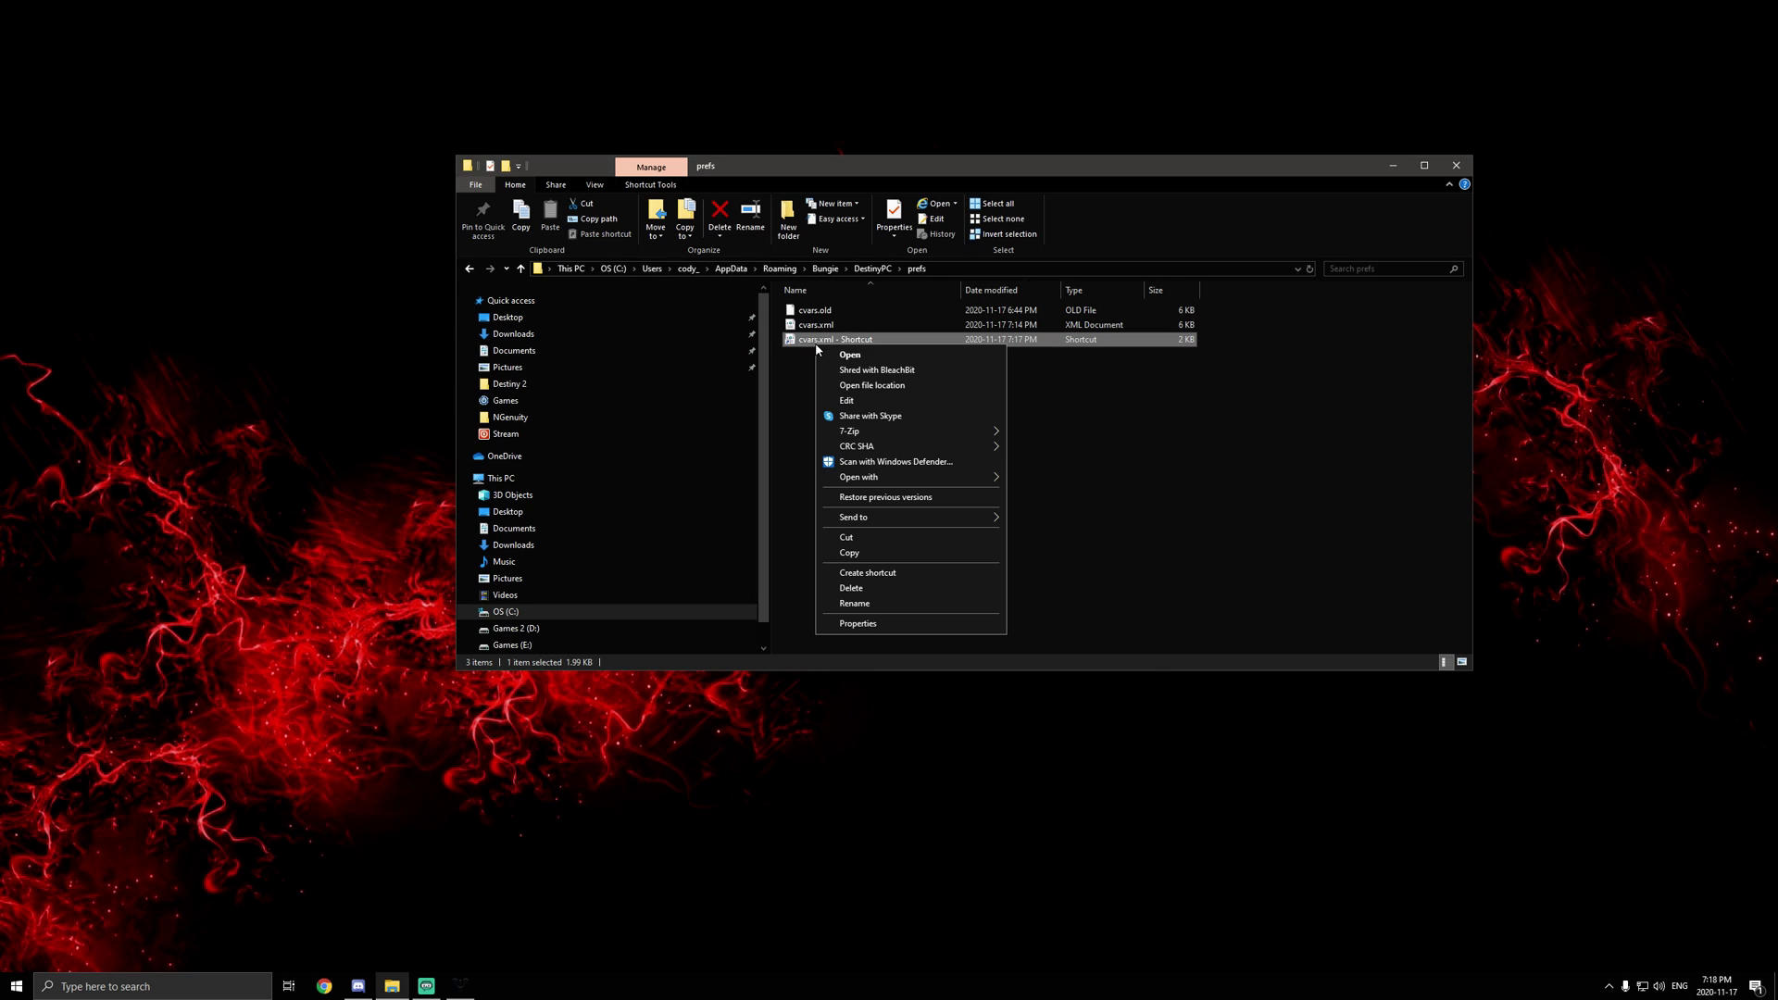
click(862, 590)
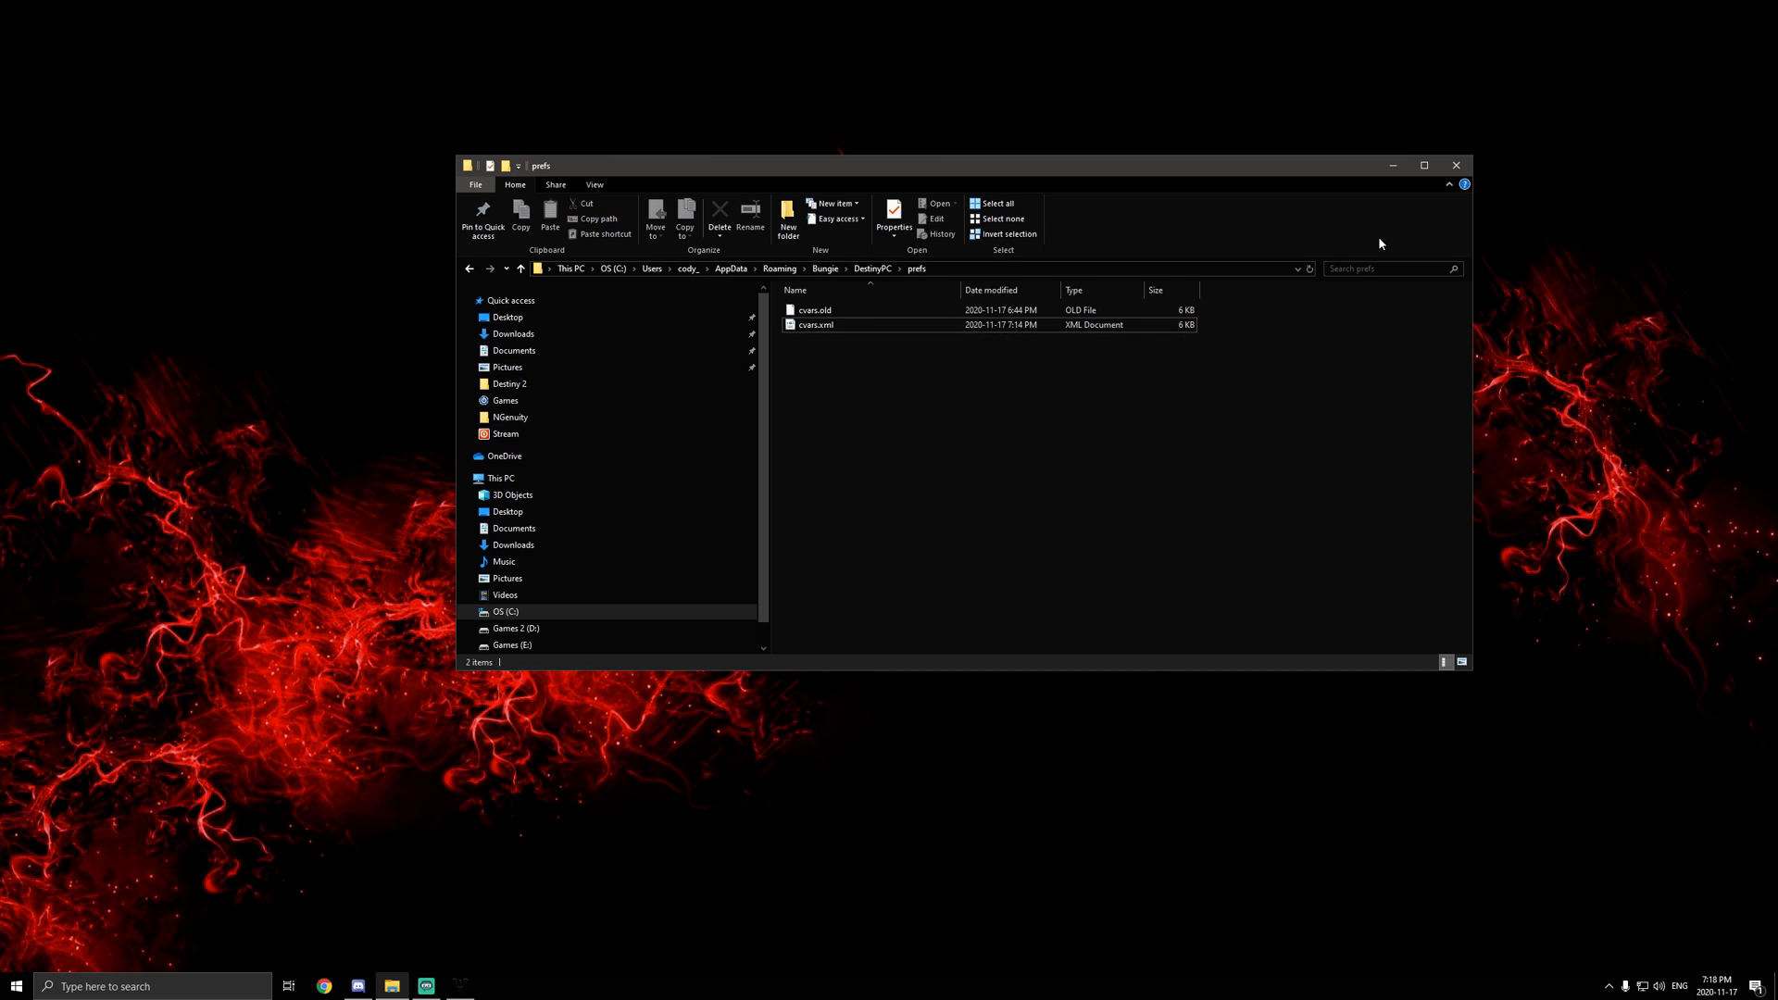